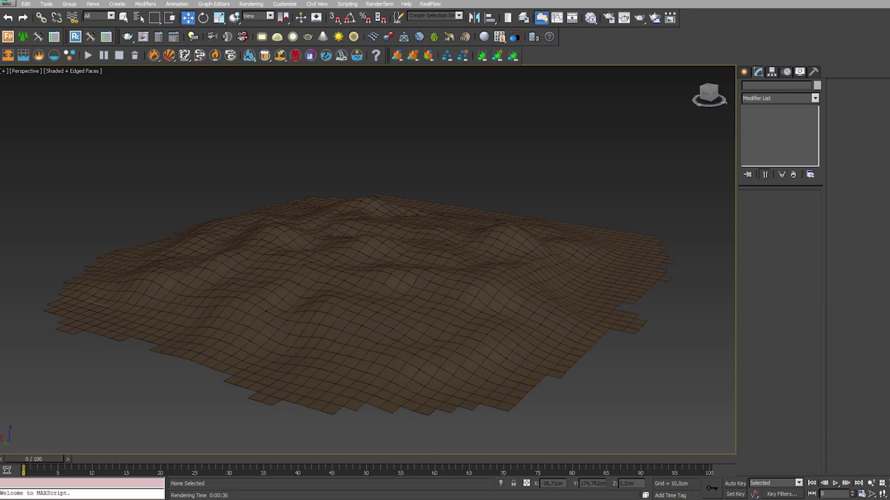
- Select the terrain plane and push/pull sculpt its dune relief
left_click(366, 365)
middle_click_drag(355, 348, 665, 218, "alt")
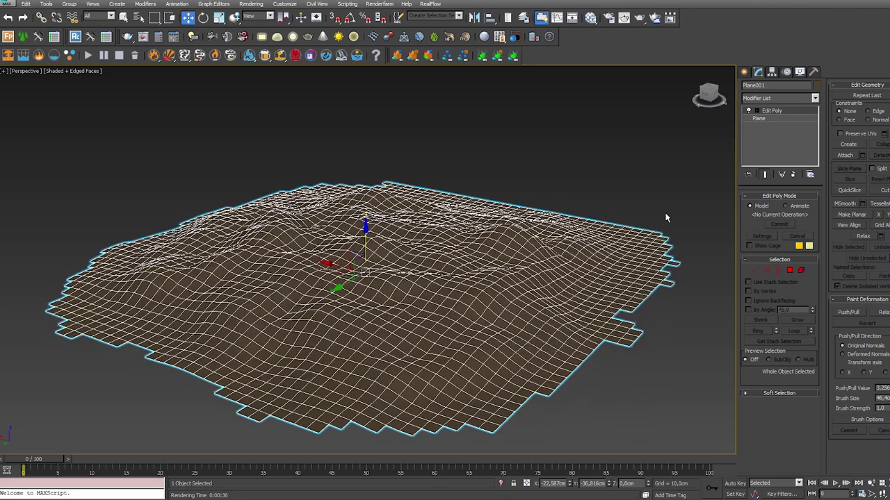
left_click(856, 314)
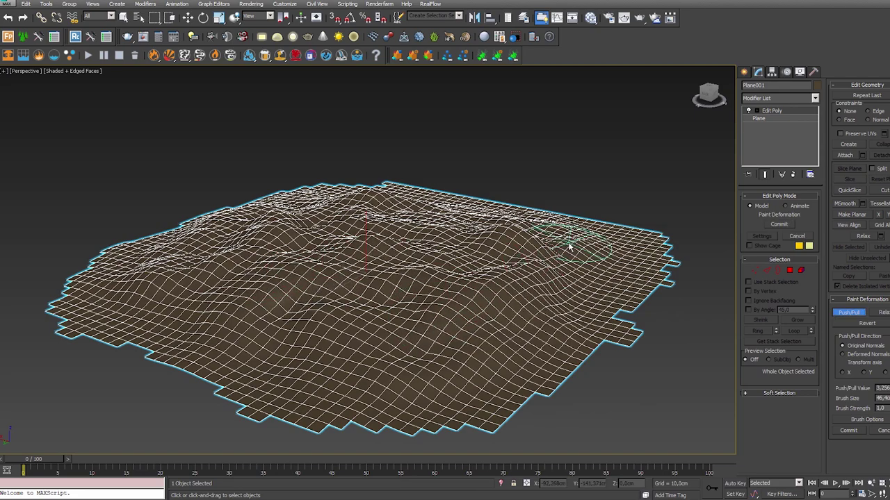
middle_click_drag(426, 264, 486, 192, "alt")
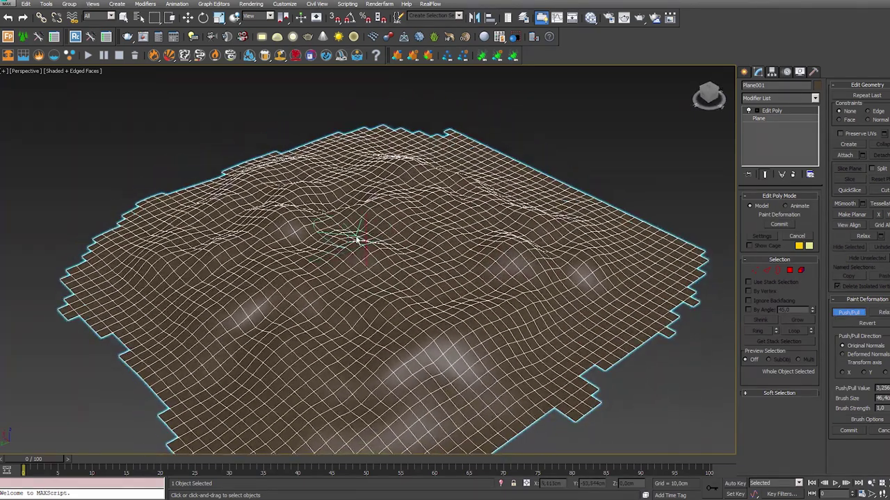
mouse_move(357, 240)
middle_mouse_down("alt")
mouse_move(393, 242)
mouse_move(398, 226)
middle_mouse_up("alt")
key("w")
mouse_move(304, 276)
middle_mouse_down("alt")
mouse_move(389, 274)
mouse_move(376, 271)
mouse_move(375, 229)
mouse_move(376, 345)
mouse_move(385, 357)
middle_mouse_up("alt")
scroll(368, 278, "up", 3)
scroll(389, 275, "down", 3)
scroll(375, 345, "up", 3)
scroll(385, 357, "down", 3)
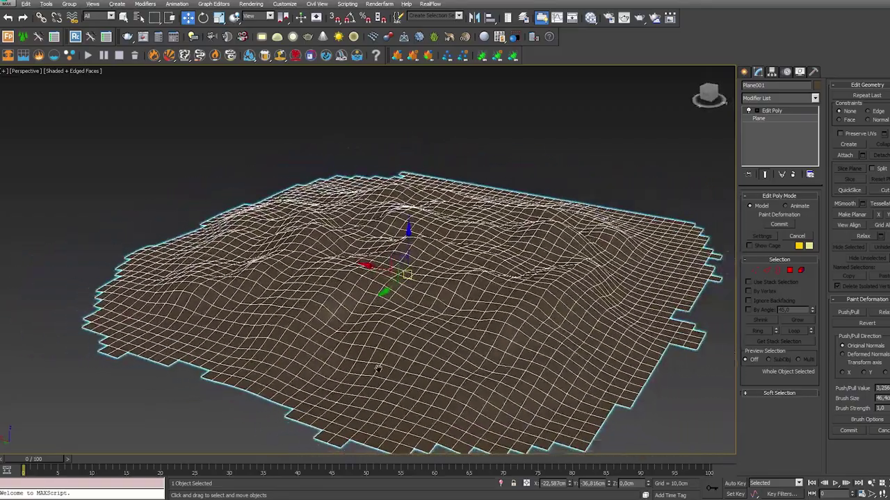
- In the Slate Material Editor, wire the sand photo bitmap into a VRayMtl's diffuse
left_click(590, 17)
left_click_drag(371, 61, 401, 64)
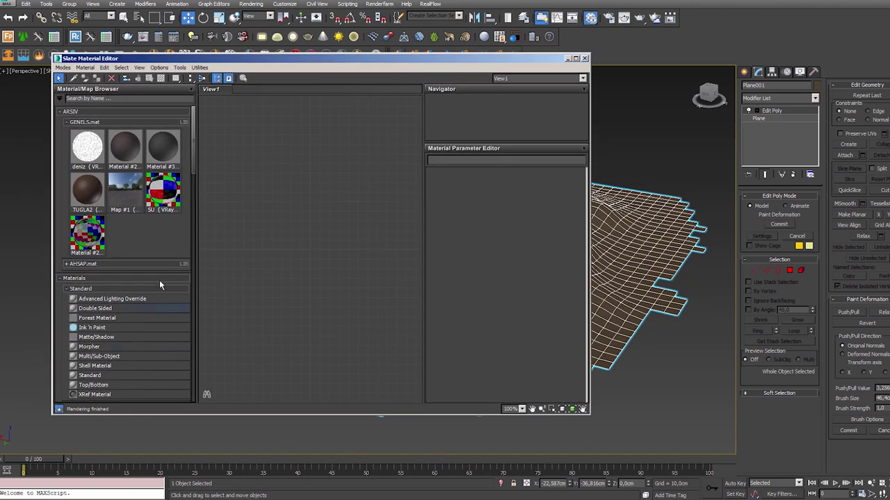
scroll(195, 191, "down", 10)
left_click_drag(89, 226, 356, 173)
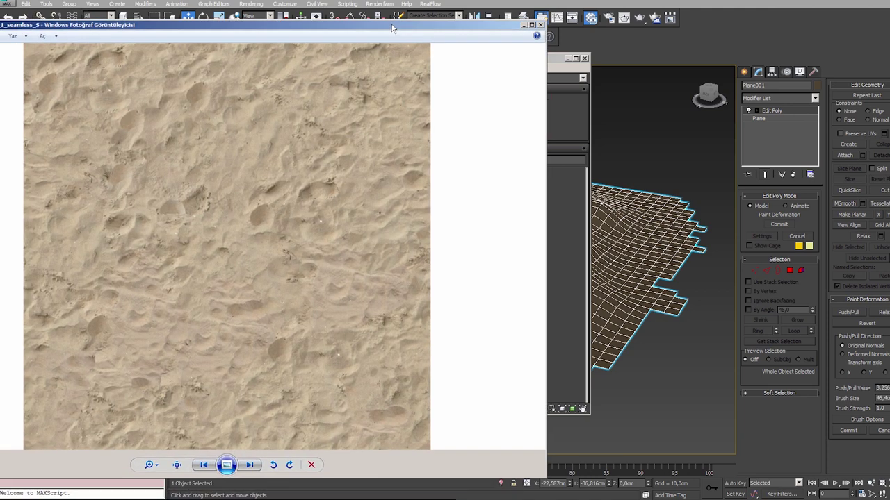
left_click_drag(410, 30, 490, 28)
left_click(621, 22)
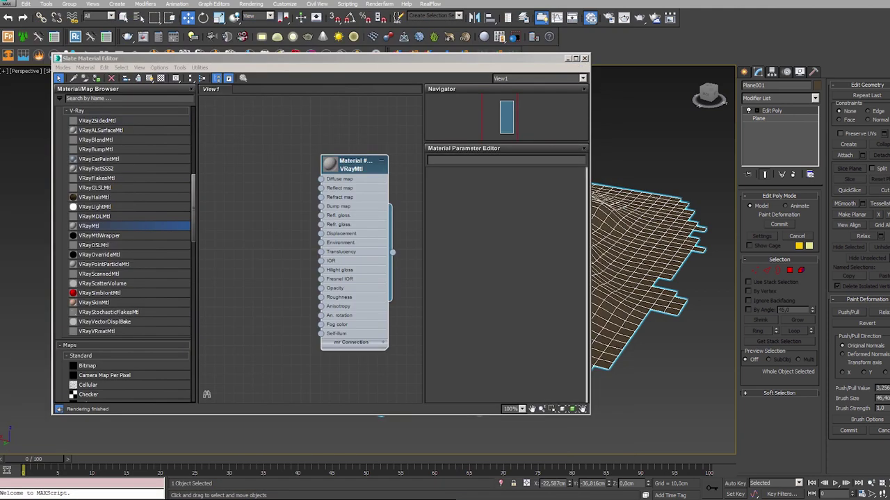
mouse_move(317, 250)
left_mouse_down()
mouse_move(240, 232)
mouse_move(330, 192)
mouse_move(321, 180)
left_mouse_up()
left_click_drag(378, 226, 620, 247)
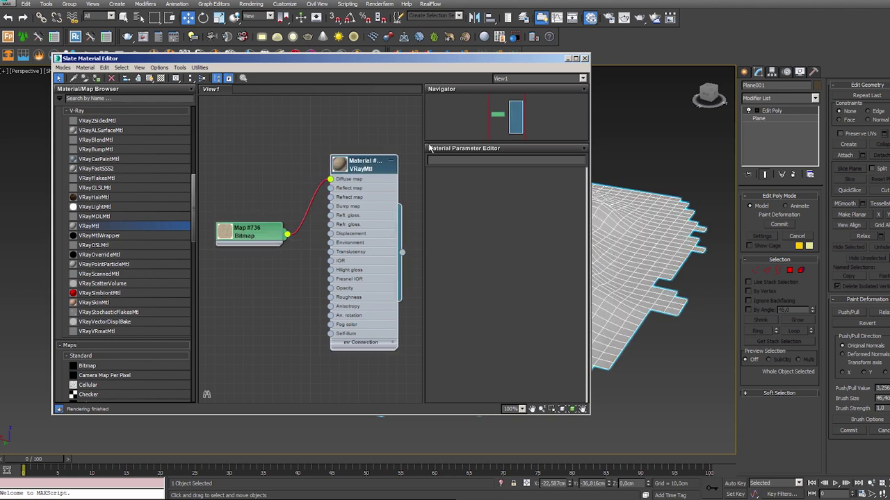
- Assign the sand material to the terrain, show it shaded, and hide edges with F4
left_click_drag(383, 61, 365, 66)
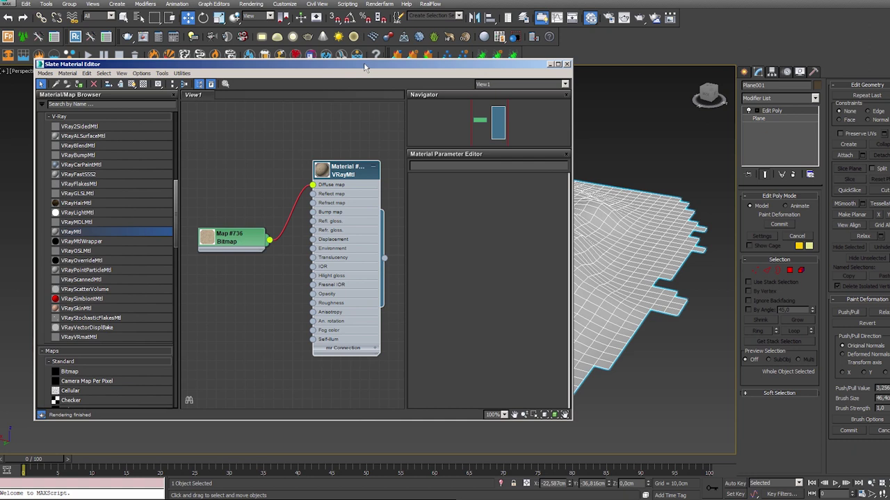
left_click_drag(252, 240, 249, 200)
left_click_drag(339, 172, 349, 172)
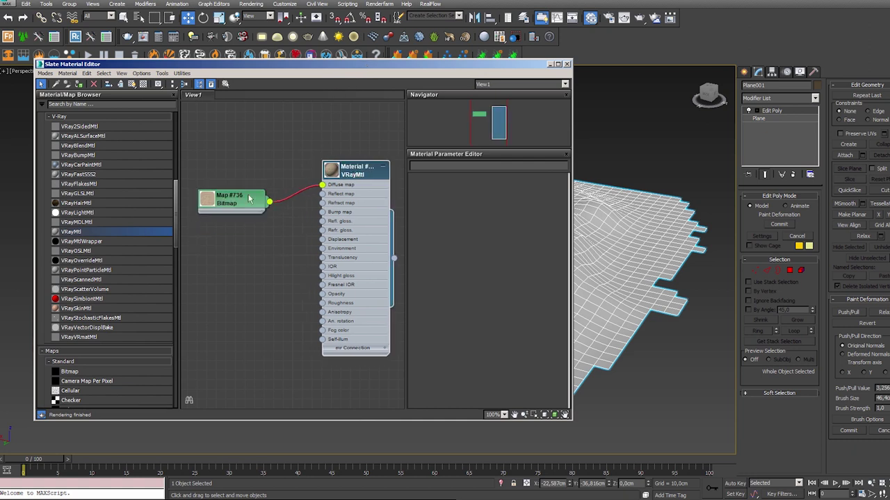
double_click(333, 173)
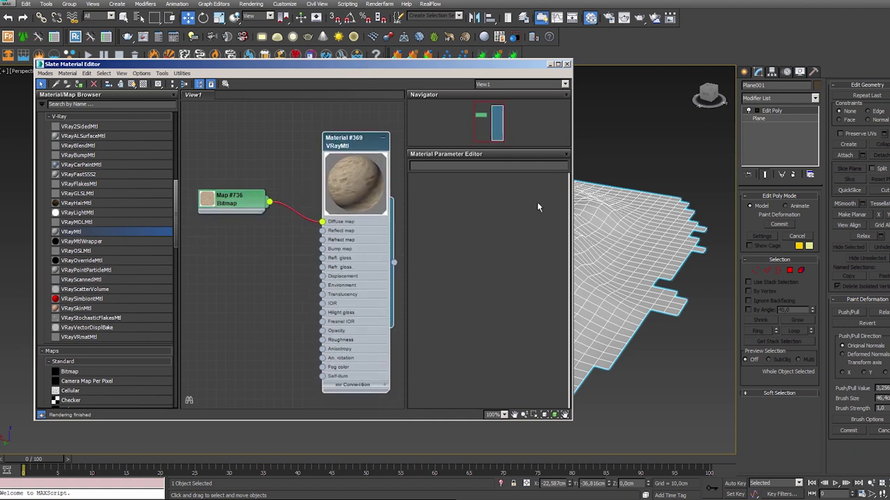
left_click(82, 83)
left_click(132, 83)
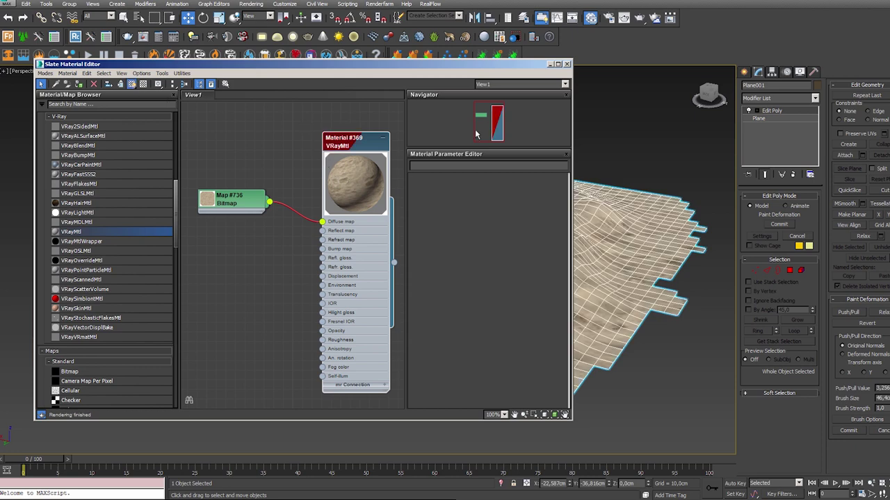
left_click_drag(459, 65, 0, 110)
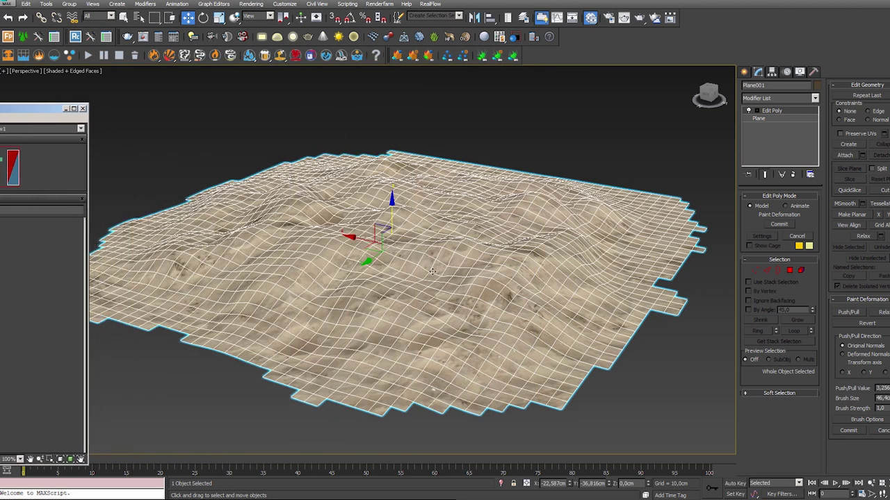
key("F4")
middle_click_drag(437, 280, 443, 263, "alt")
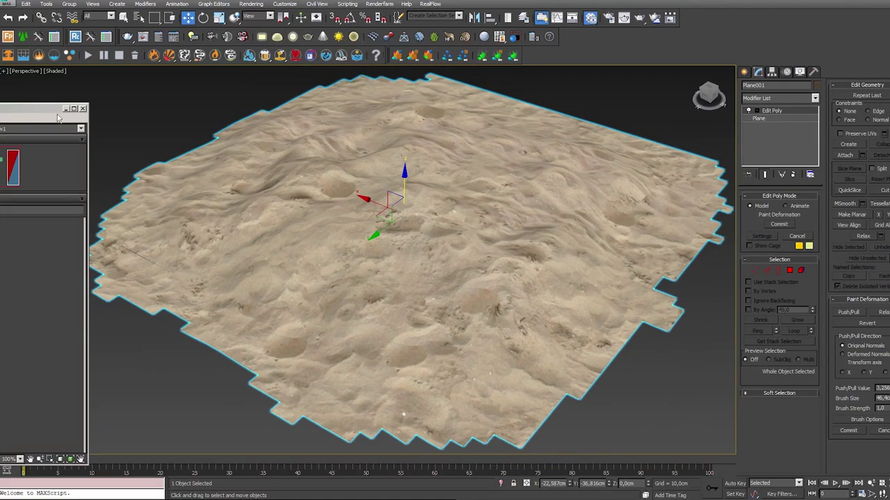
left_click_drag(45, 109, 500, 99)
- Add a Color Correction map node beside the sand material in the Slate view
left_click_drag(208, 242, 193, 204)
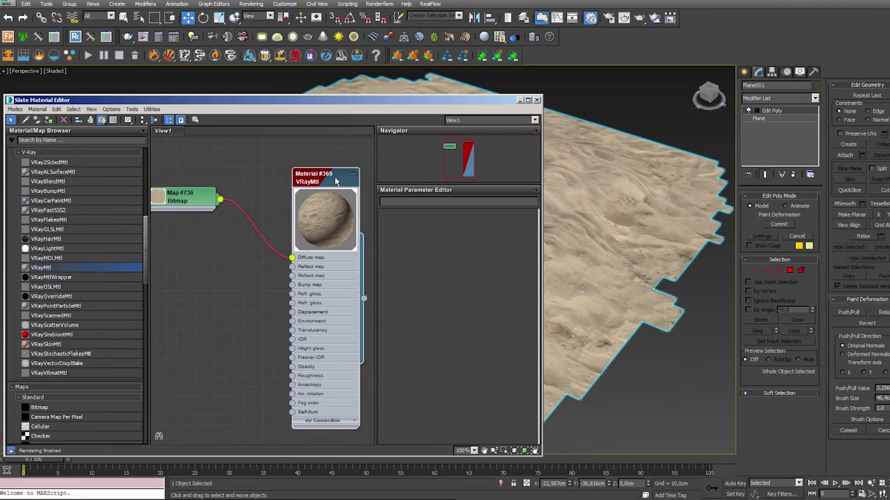
left_click_drag(323, 175, 397, 196)
scroll(292, 194, "down", 1)
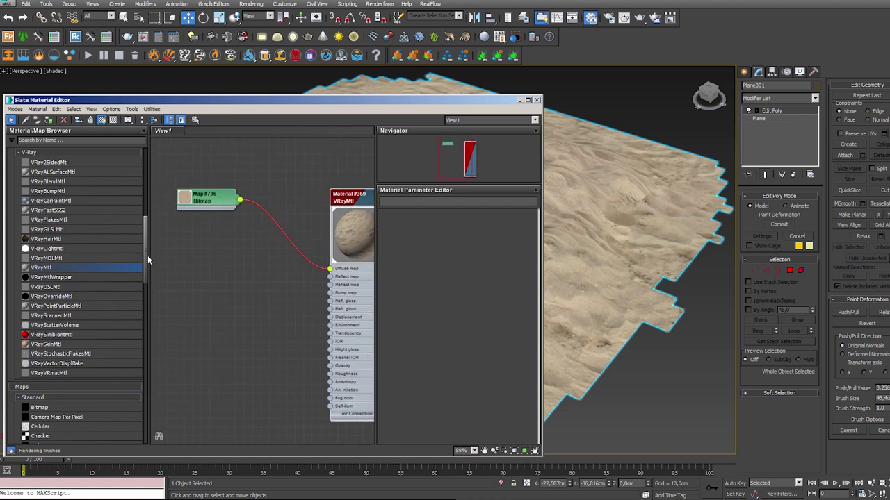
scroll(83, 278, "down", 5)
scroll(77, 275, "down", 5)
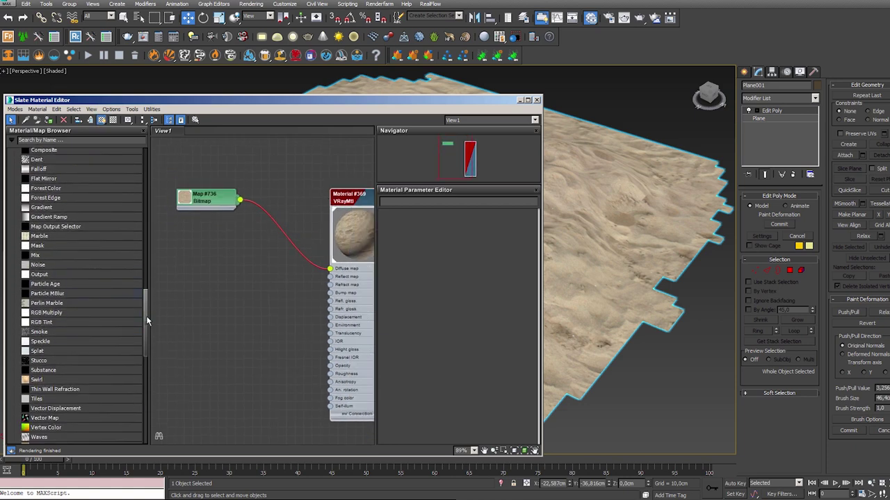
left_click_drag(148, 321, 149, 364)
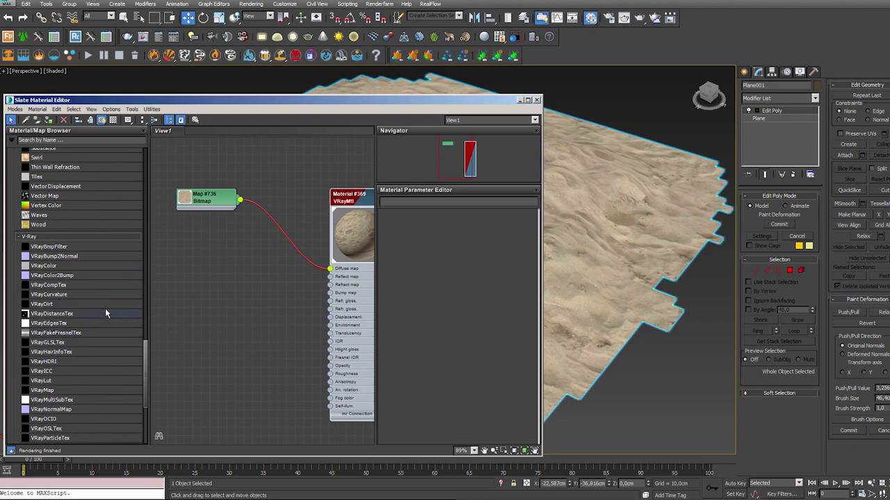
scroll(144, 348, "up", 3)
scroll(142, 320, "up", 3)
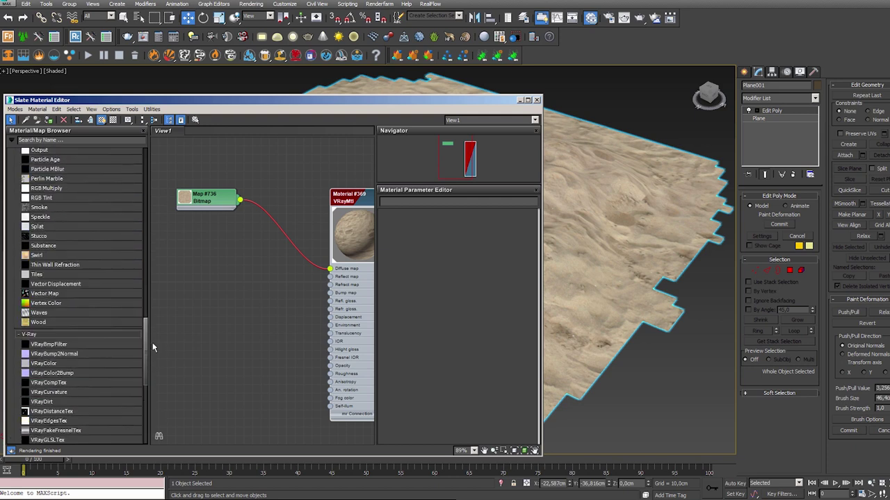
scroll(139, 292, "up", 3)
scroll(137, 262, "up", 3)
scroll(137, 263, "down", 2)
mouse_move(69, 355)
left_mouse_down()
mouse_move(244, 277)
mouse_move(261, 287)
mouse_move(332, 278)
mouse_move(331, 292)
left_mouse_up()
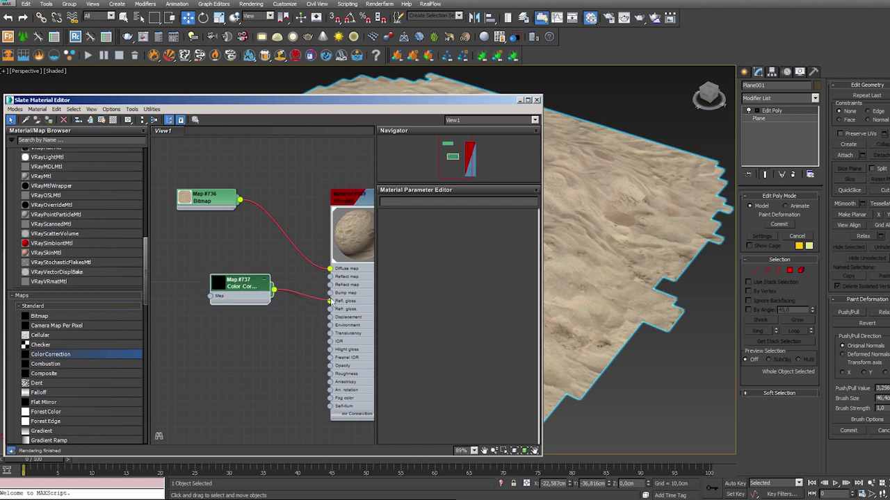
- Feed the sand bitmap into the Color Correction and set Saturation to -100
left_click_drag(242, 298, 276, 305)
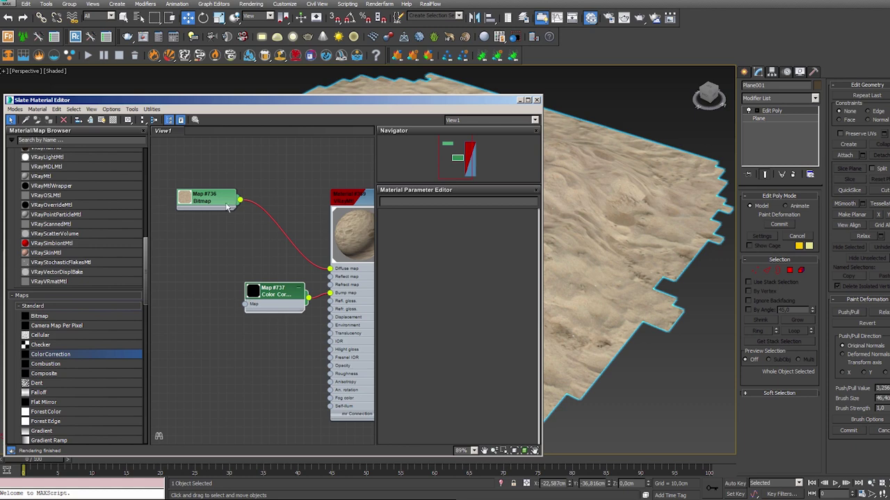
mouse_move(209, 198)
left_mouse_down()
mouse_move(199, 197)
mouse_move(244, 285)
mouse_move(245, 304)
left_mouse_up()
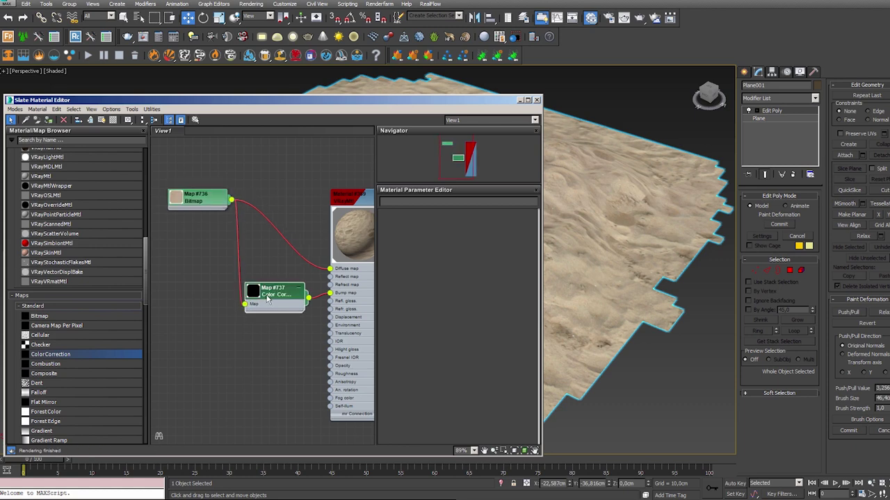
double_click(253, 290)
double_click(266, 287)
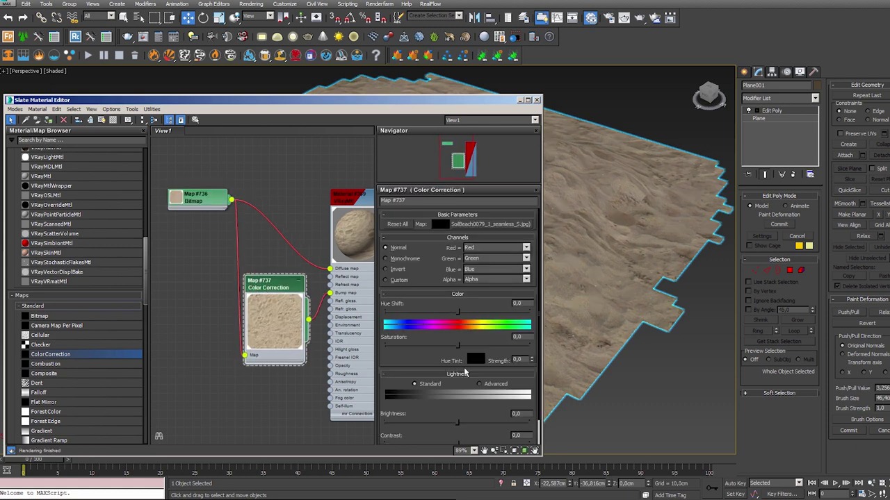
left_click_drag(278, 100, 286, 84)
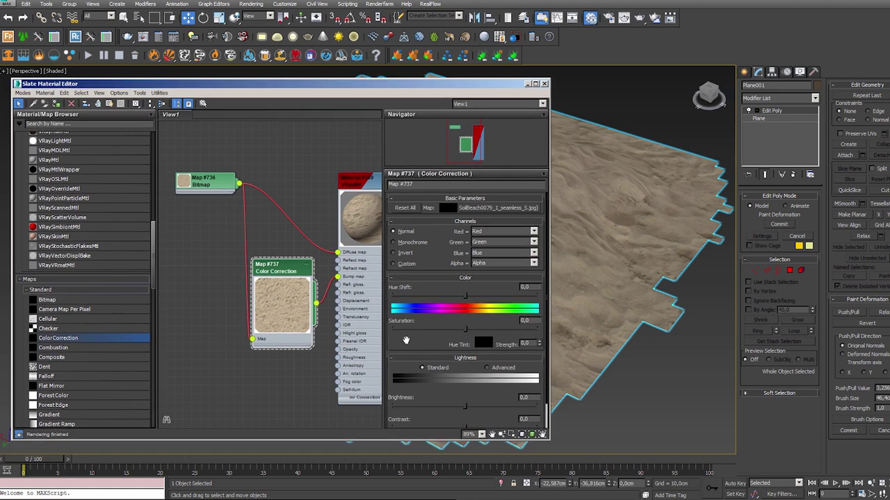
left_click_drag(464, 328, 393, 329)
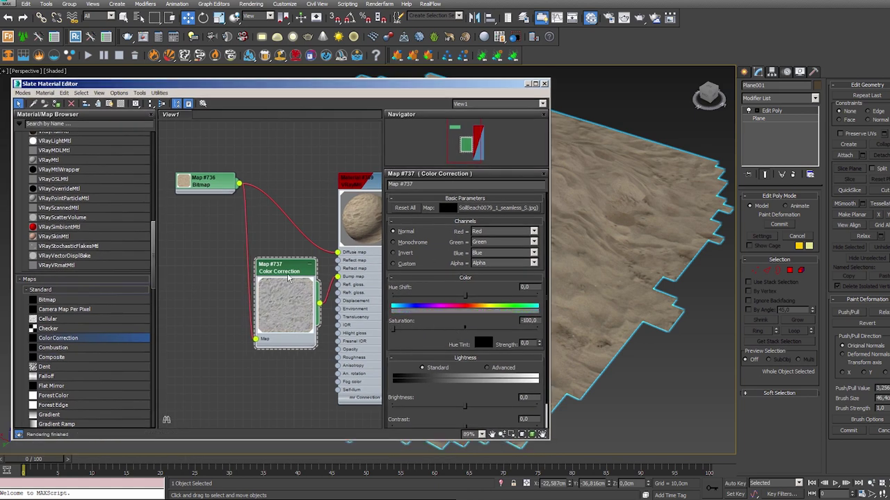
- Switch Lightness to Advanced with gamma 0,5, then close the material editor
left_click_drag(458, 86, 471, 73)
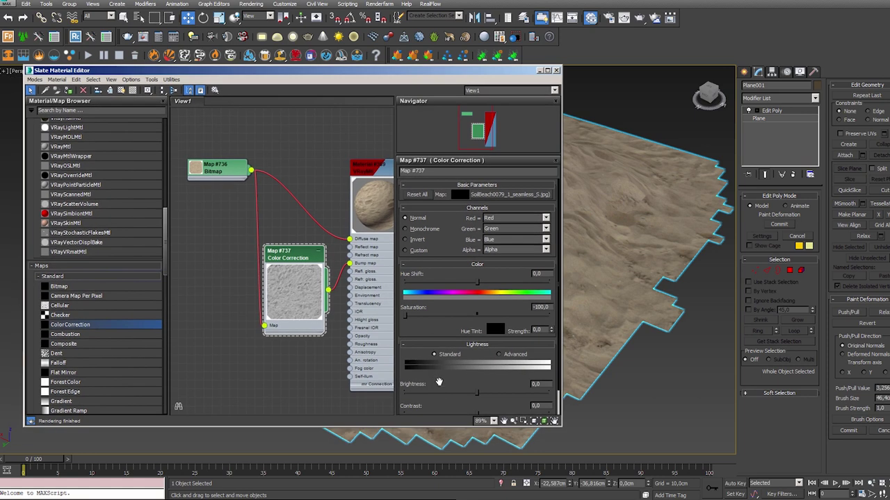
scroll(438, 382, "down", 1)
left_click(498, 327)
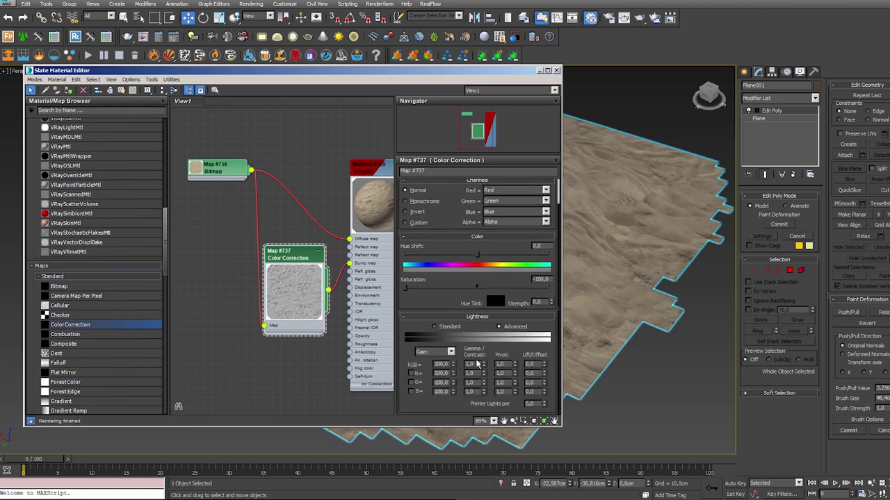
left_click(478, 365)
type("0,5")
key("Return")
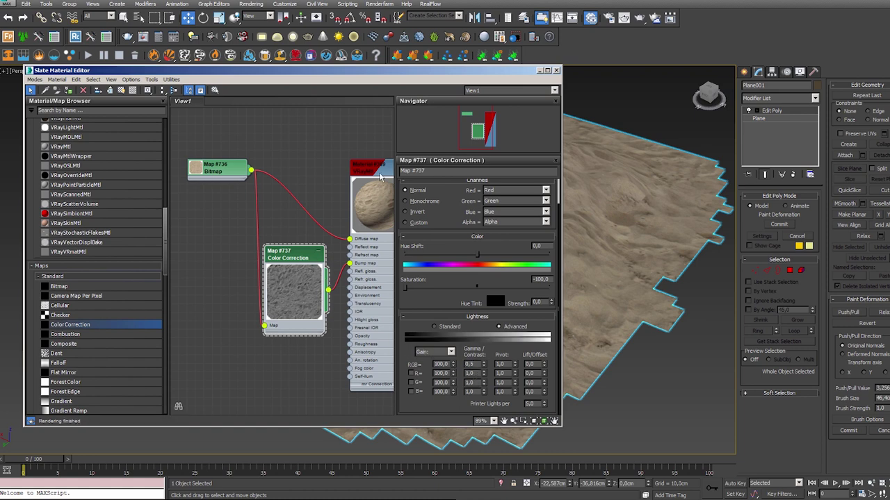
left_click_drag(380, 177, 371, 178)
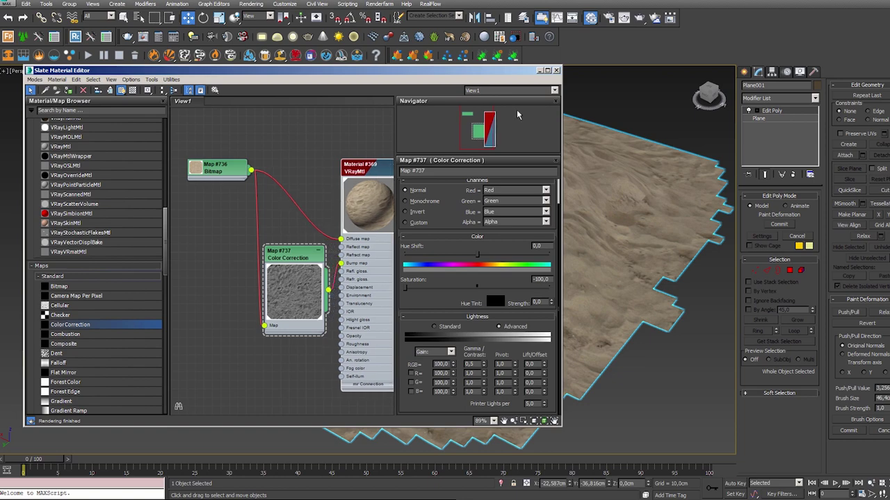
left_click(540, 70)
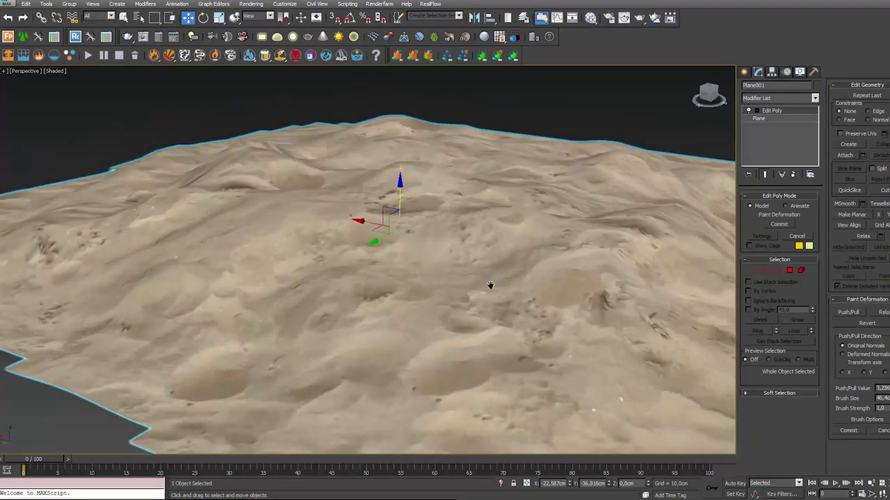
middle_click_drag(487, 284, 417, 275, "alt")
scroll(367, 271, "up", 3)
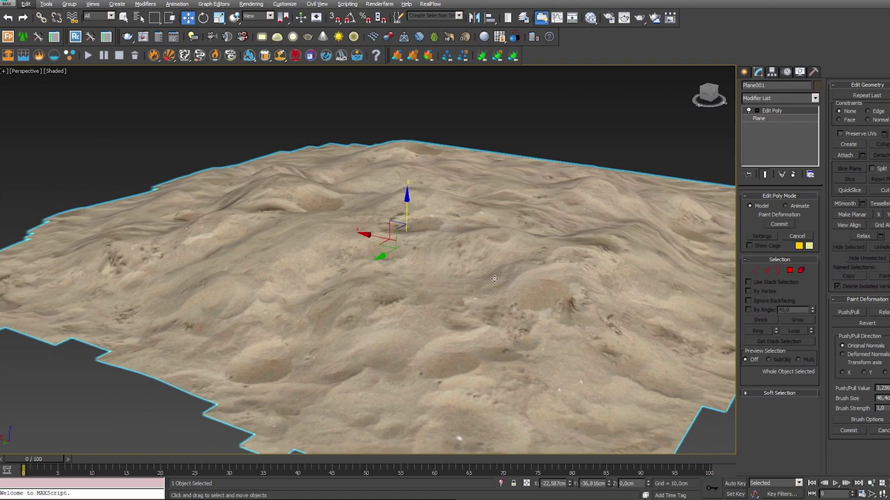
left_click(721, 126)
middle_click_drag(487, 264, 480, 262, "alt")
scroll(481, 263, "up", 5)
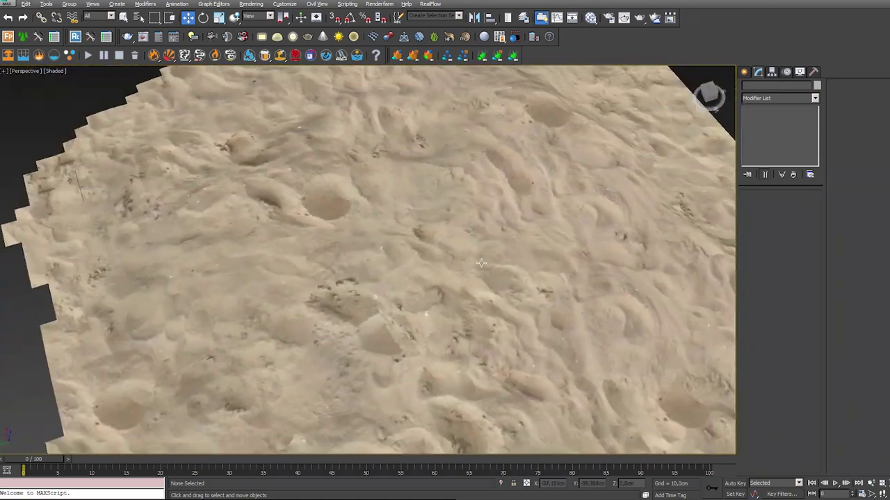
scroll(480, 262, "down", 5)
scroll(516, 272, "down", 2)
mouse_move(516, 271)
middle_mouse_down()
mouse_move(502, 312)
mouse_move(501, 278)
middle_mouse_up()
left_click(497, 298)
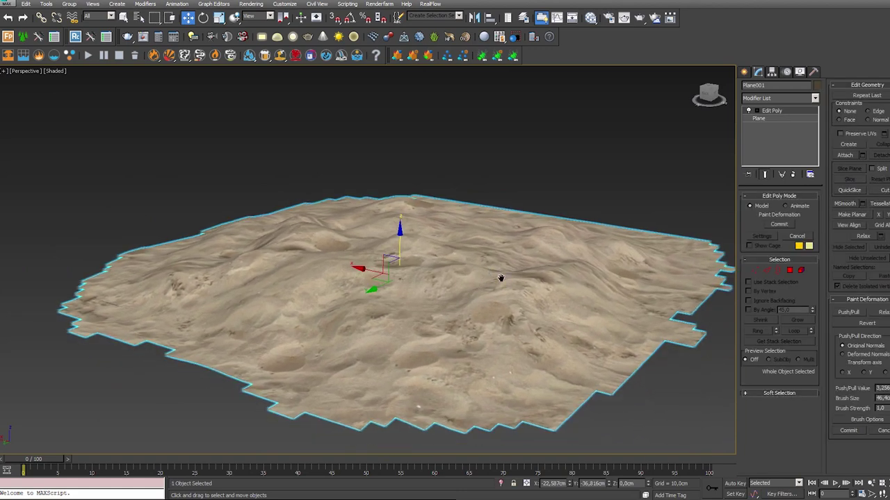
mouse_move(474, 227)
middle_mouse_down("alt")
mouse_move(471, 255)
mouse_move(470, 224)
mouse_move(581, 234)
mouse_move(503, 292)
mouse_move(457, 238)
middle_mouse_up("alt")
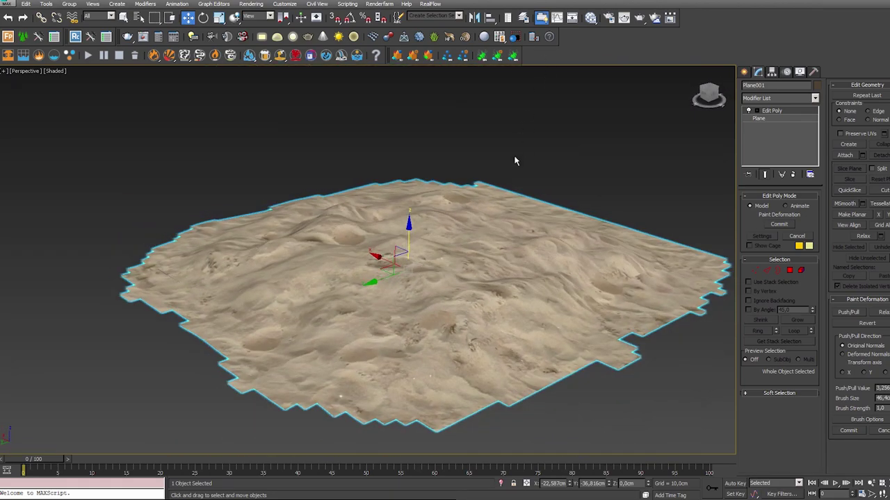
- Show the VRay light types under Create > Lights and orbit above the sand plane
left_click(744, 71)
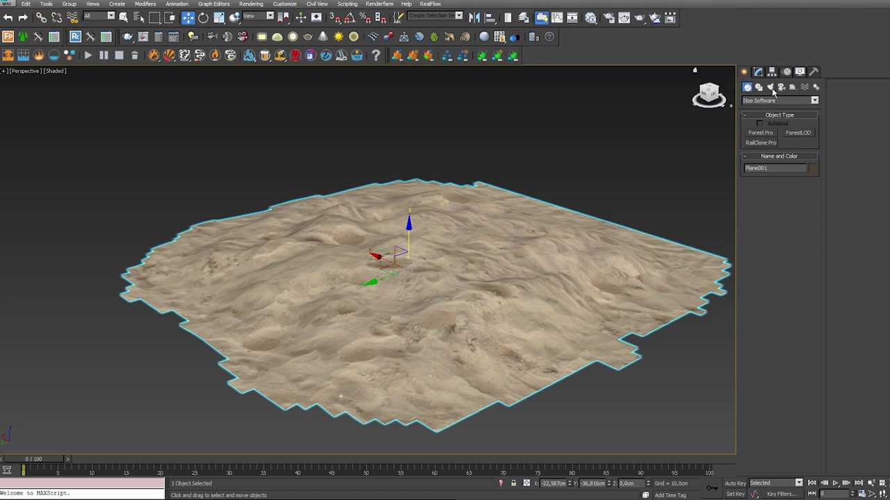
left_click(770, 86)
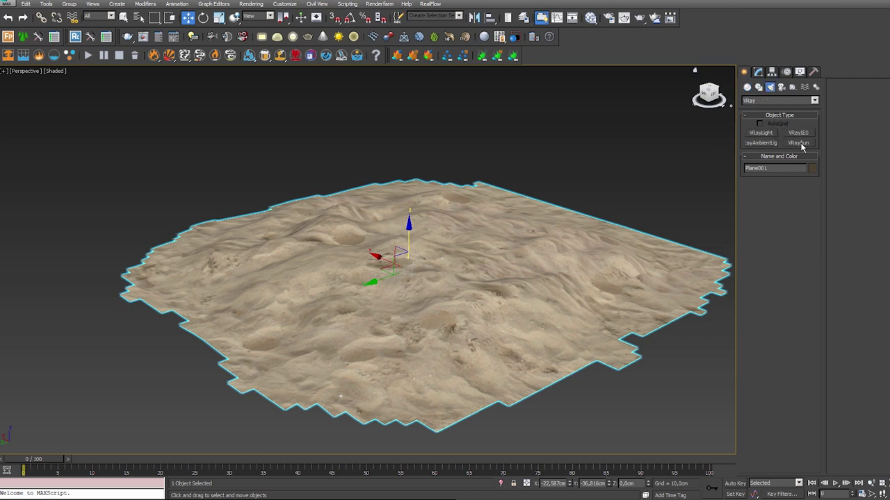
middle_click_drag(733, 157, 540, 185, "alt")
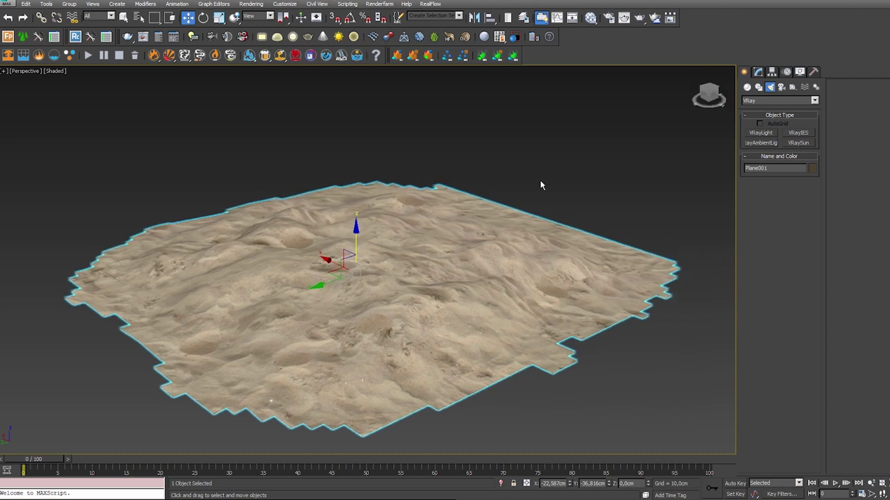
scroll(540, 185, "down", 5)
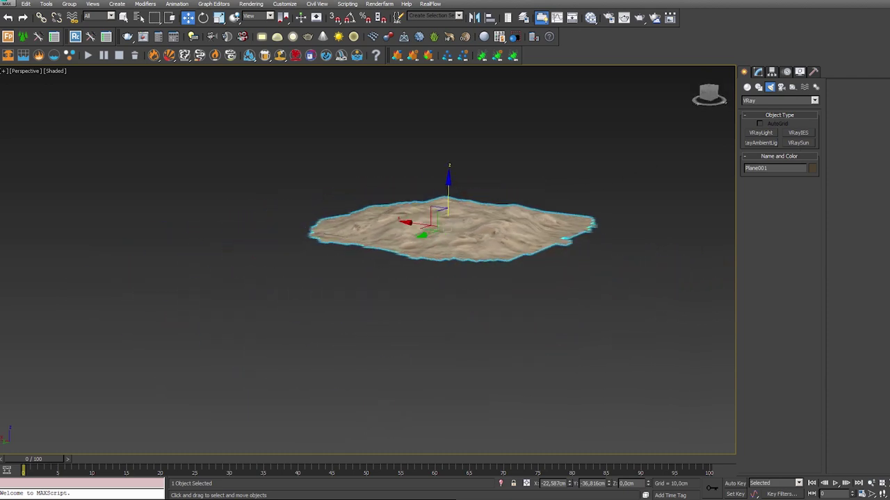
middle_click_drag(540, 185, 524, 288, "alt")
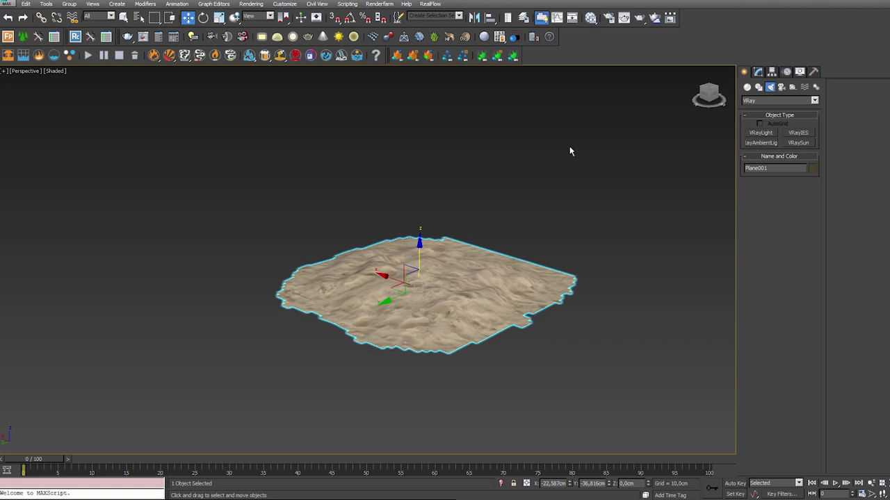
middle_click_drag(545, 177, 533, 159, "alt")
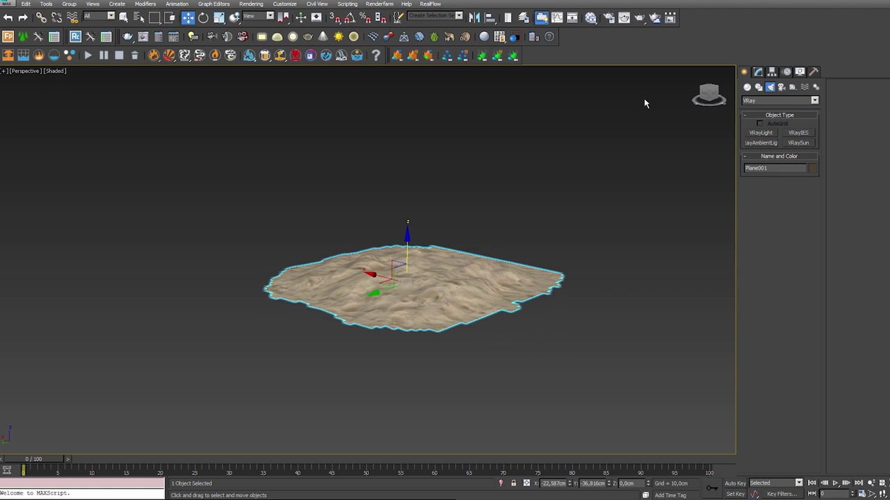
- Open Environment and Effects (8) and drop VRayHDRI Map #1 into its Environment Map slot
key("8")
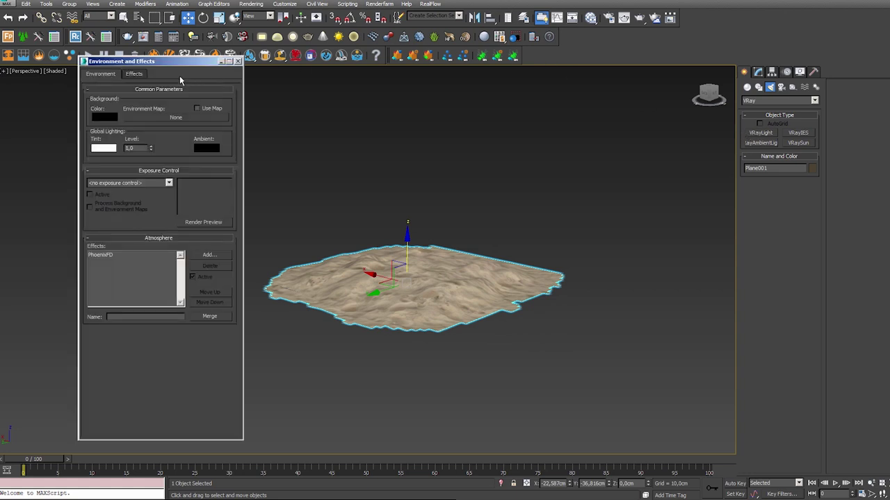
left_click_drag(180, 80, 101, 90)
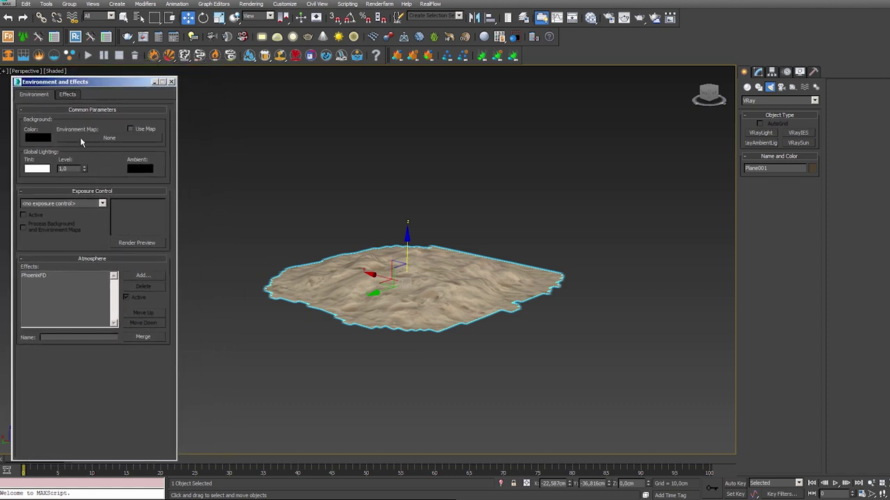
left_click_drag(121, 82, 125, 82)
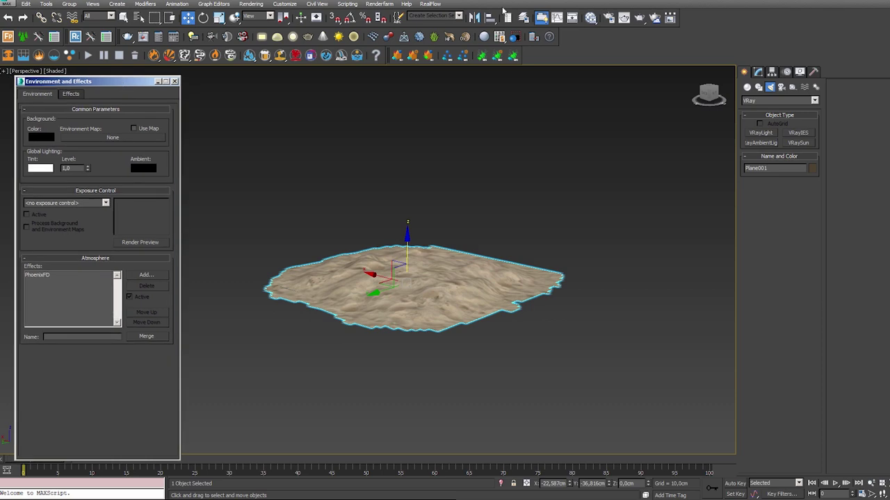
left_click(590, 21)
left_click(591, 21)
left_click_drag(362, 70, 523, 95)
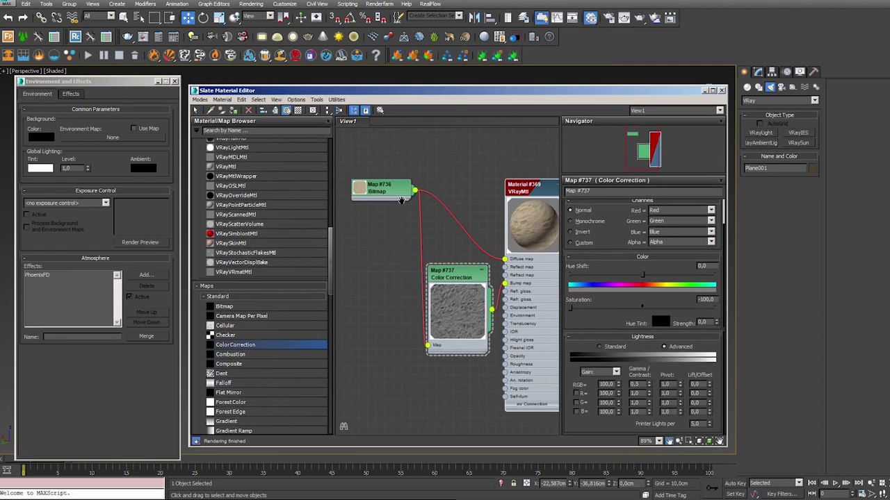
scroll(428, 229, "down", 2)
left_click(330, 186)
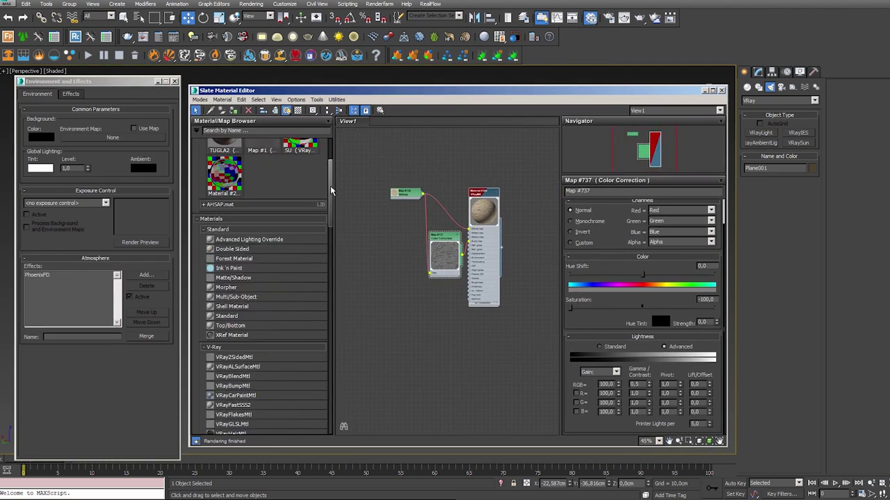
scroll(332, 181, "up", 5)
left_click_drag(262, 223, 385, 309)
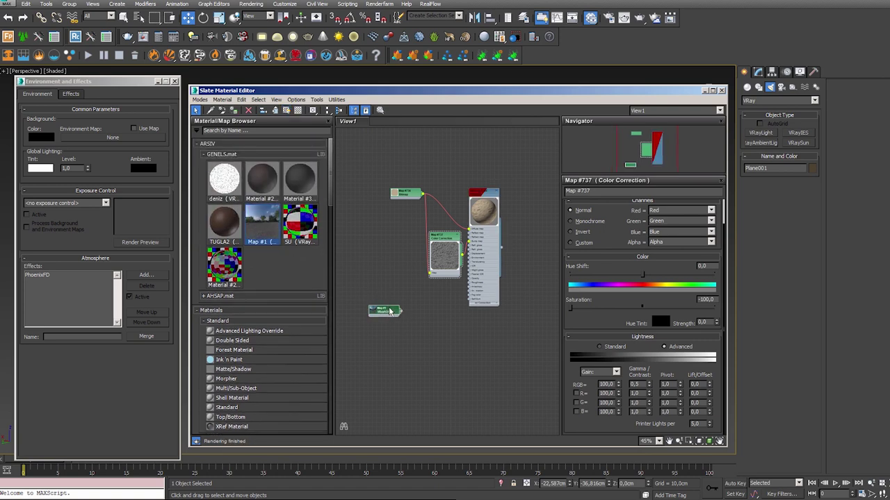
left_click_drag(389, 310, 122, 142)
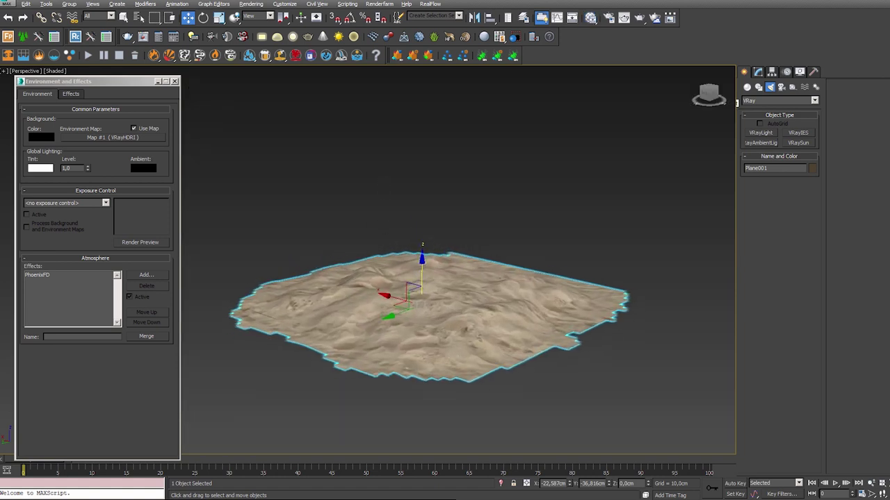
middle_click_drag(390, 217, 393, 202)
- Review V-Ray and GI render settings (Irradiance map, Light cache), then save the scene
left_click(615, 18)
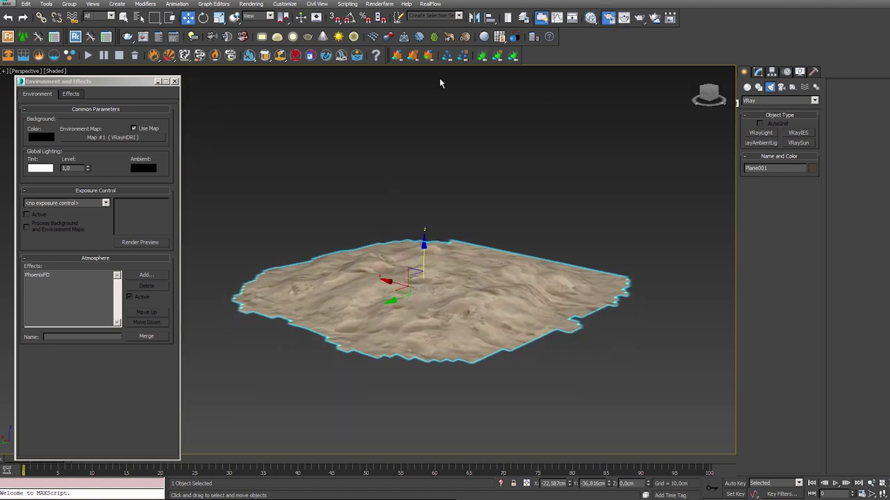
left_click(68, 178)
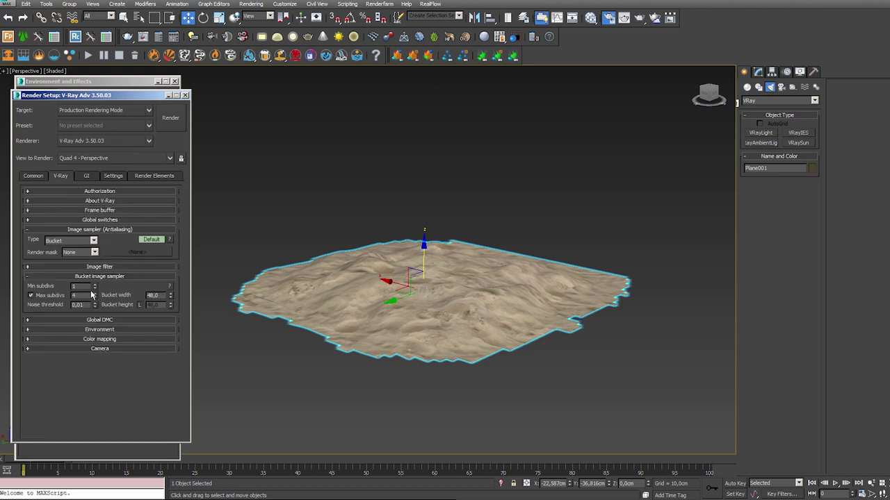
left_click(99, 230)
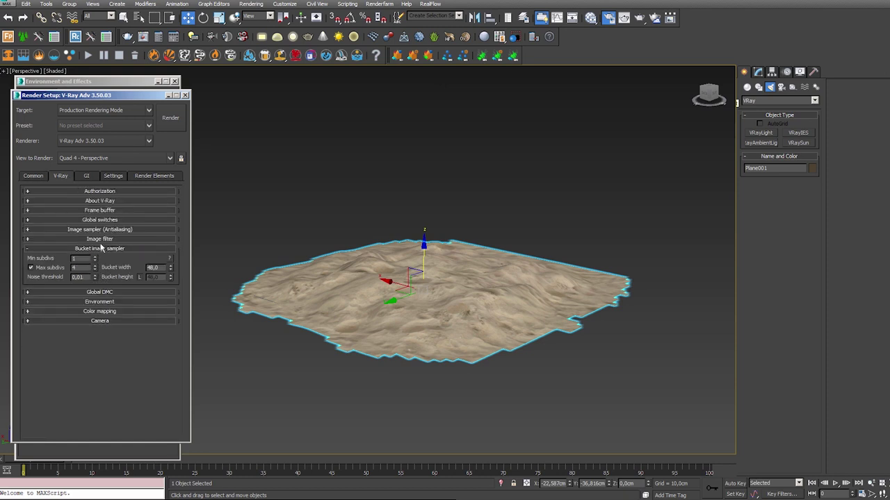
left_click(103, 249)
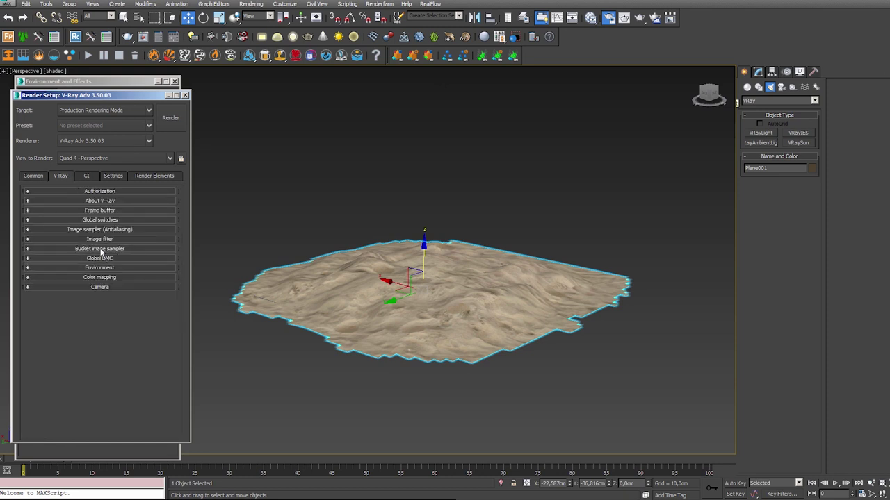
left_click(89, 178)
left_click(100, 239)
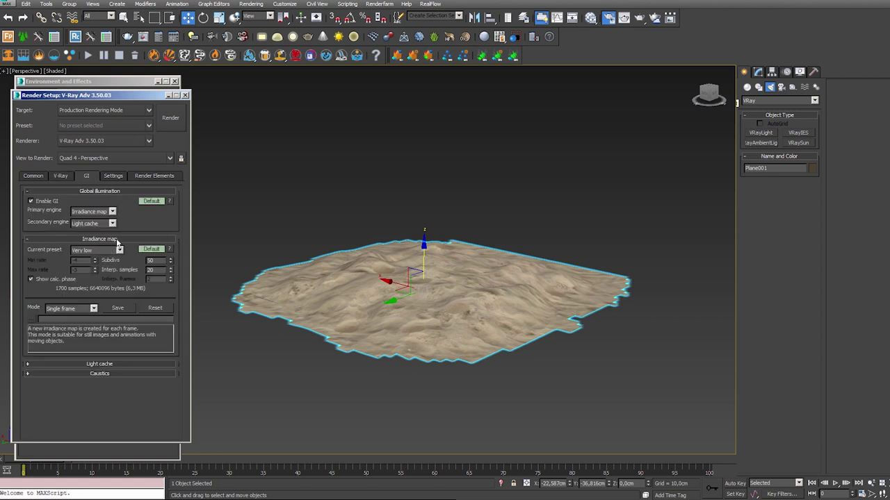
left_click(101, 239)
left_click(99, 250)
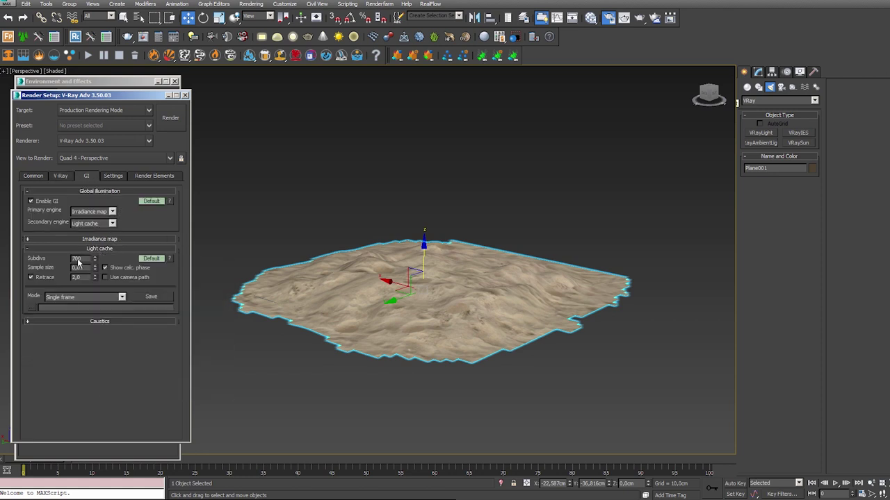
left_click(111, 249)
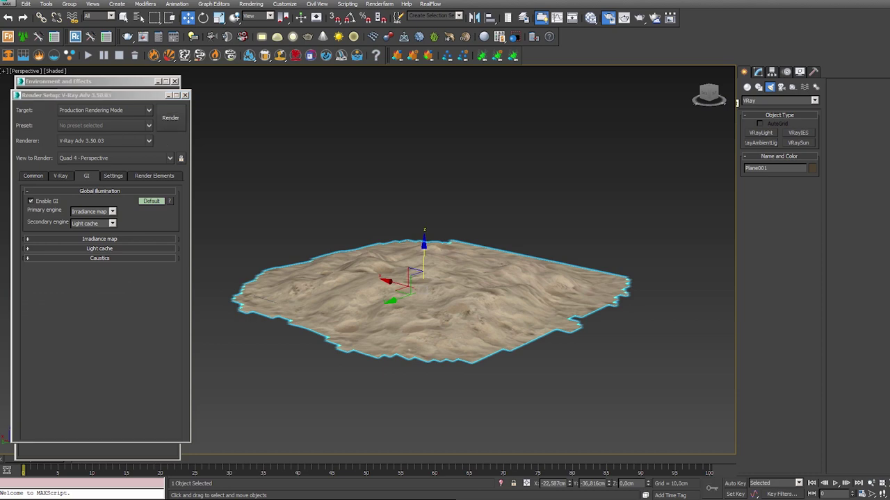
key("ctrl+s")
- Render the Perspective view, disable Exposure correction in the frame buffer, and close it
key("shift+q")
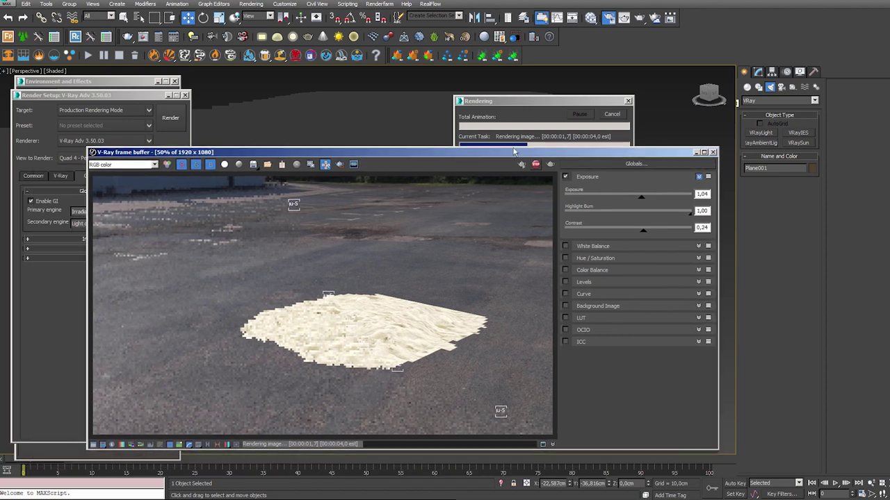
left_click_drag(514, 152, 446, 130)
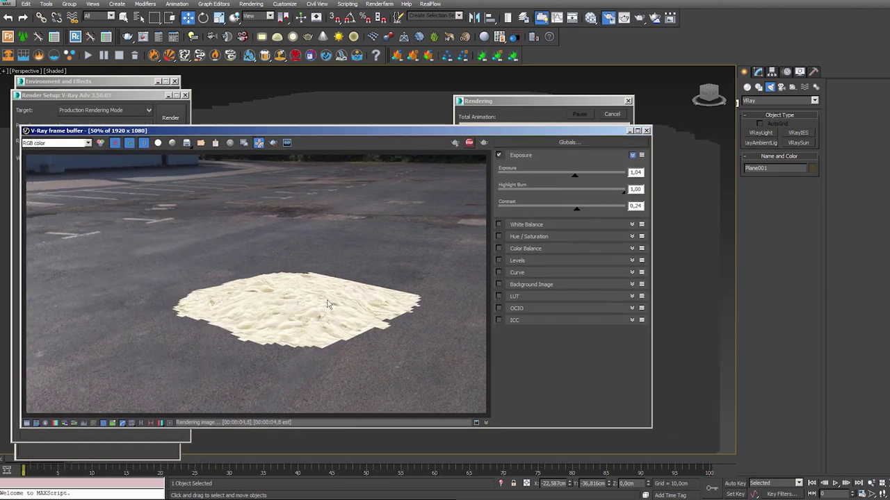
scroll(327, 305, "up", 3)
scroll(320, 313, "down", 2)
scroll(314, 319, "down", 1)
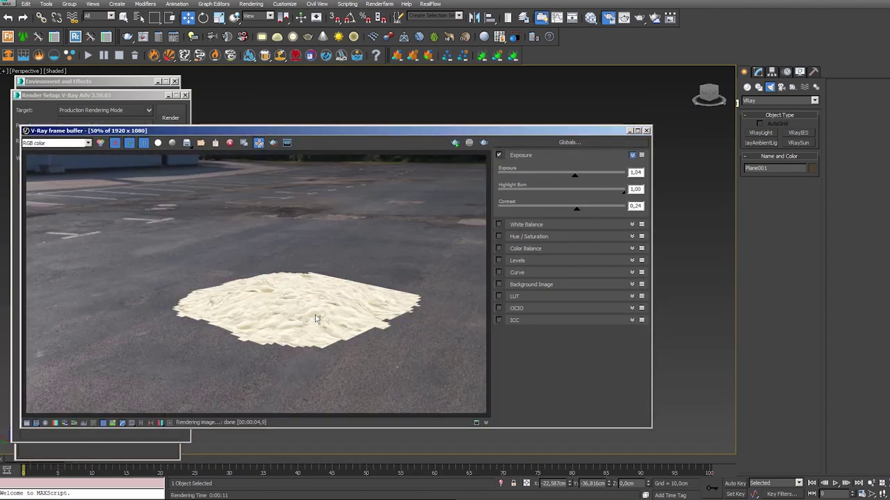
left_click_drag(499, 130, 622, 127)
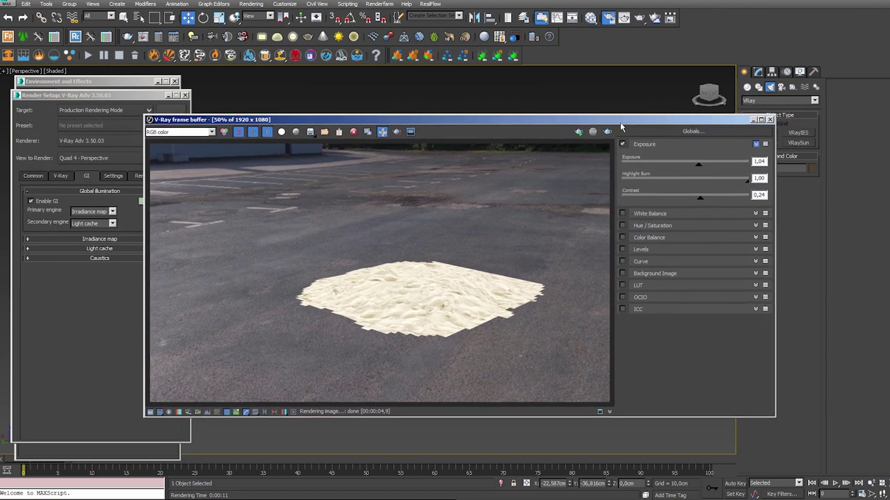
left_click(622, 143)
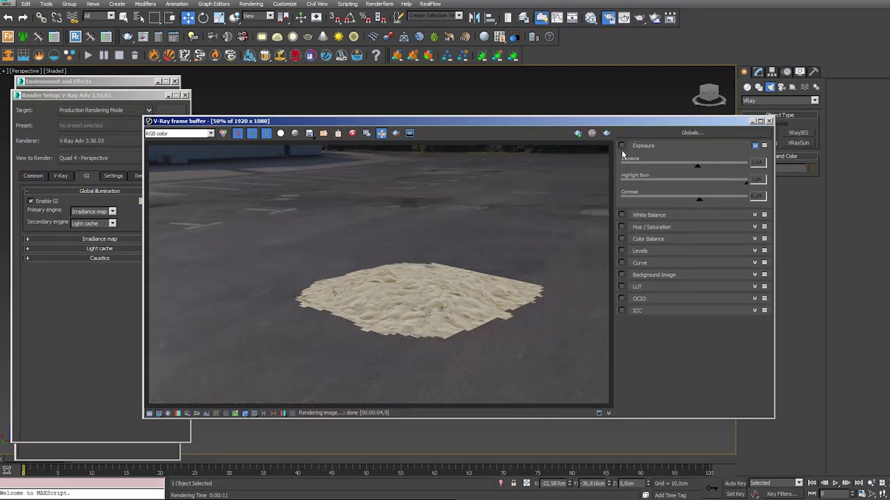
scroll(432, 311, "up", 3)
scroll(432, 311, "down", 2)
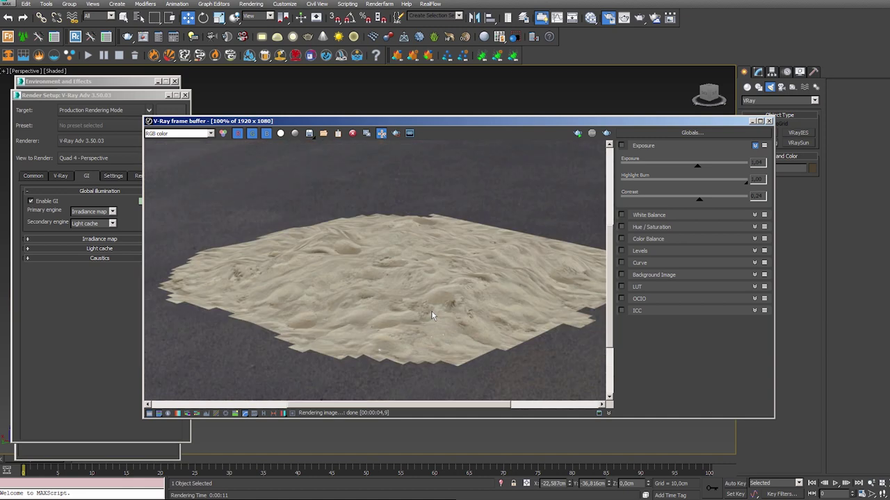
scroll(431, 311, "down", 1)
left_click(756, 122)
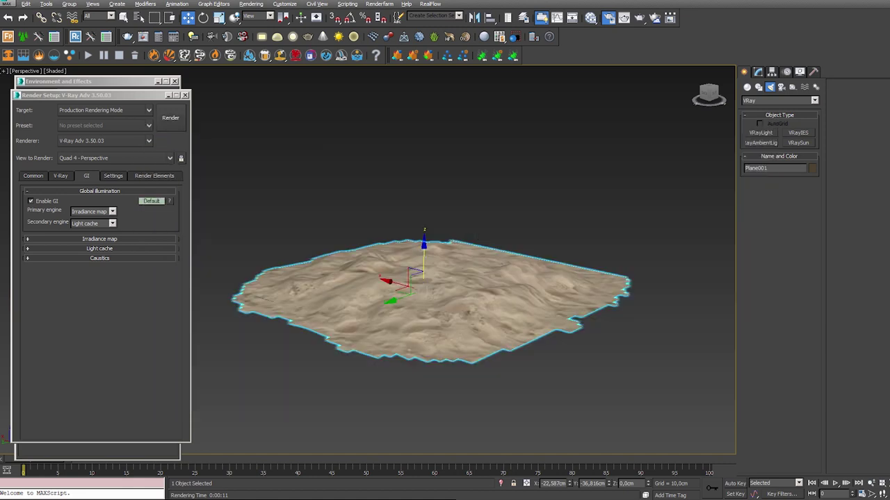
scroll(447, 183, "up", 3)
- Close the Render Setup and Environment dialogs and pan the sand plane into view
middle_click_drag(447, 183, 444, 198, "alt")
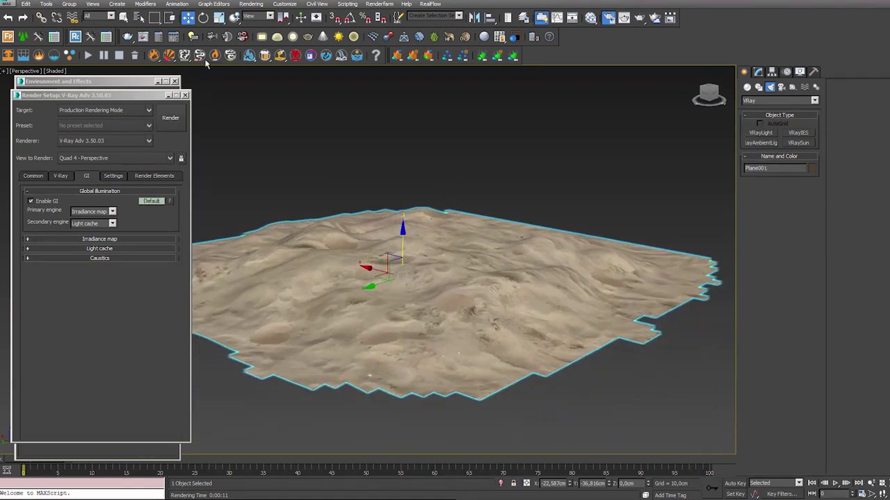
left_click(185, 94)
left_click(175, 81)
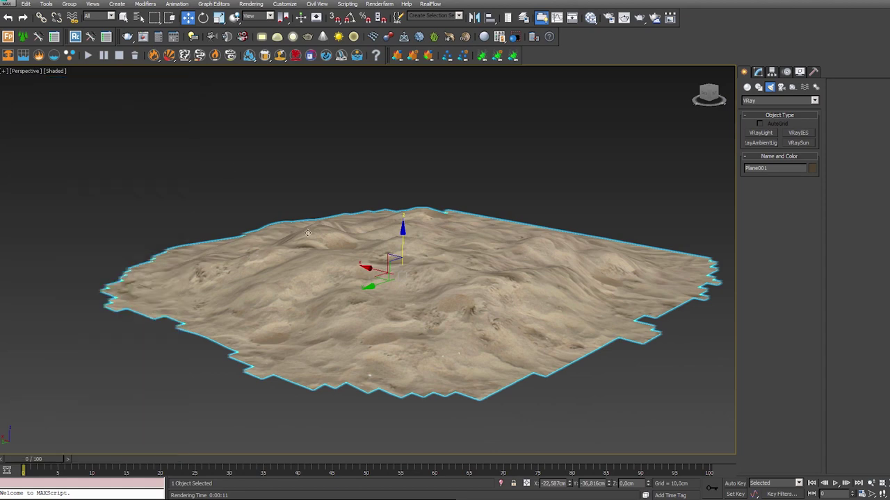
middle_click_drag(359, 264, 324, 263)
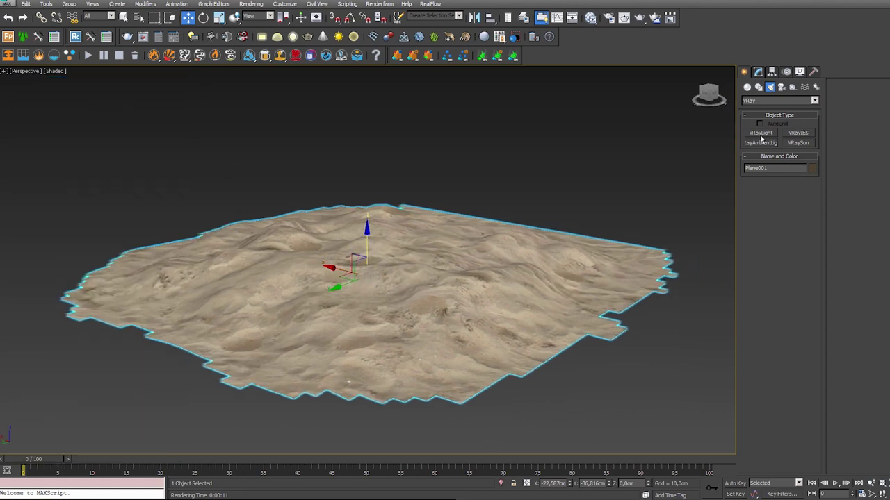
- Start a Forest Pro scatter and pick White clover 01 (large) from the Lawns presets
left_click(748, 87)
left_click(759, 134)
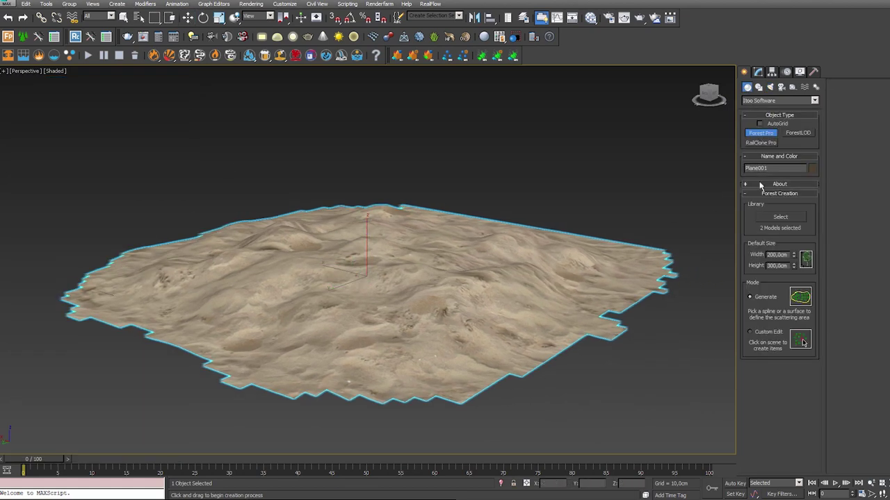
left_click(771, 218)
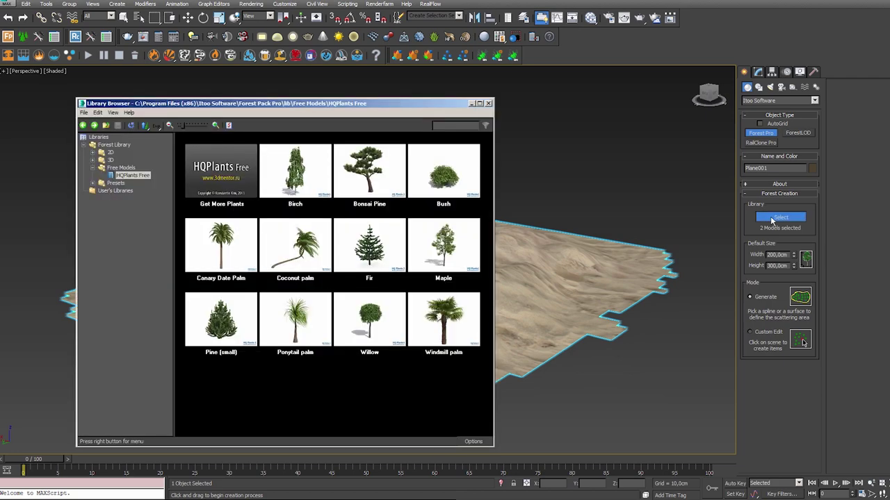
left_click(93, 184)
left_click(123, 198)
left_click(124, 206)
left_click(126, 213)
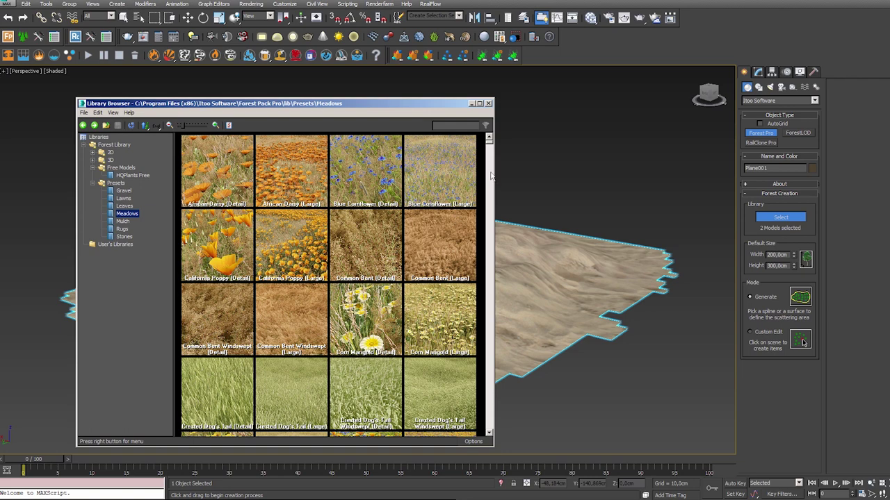
scroll(491, 152, "down", 1)
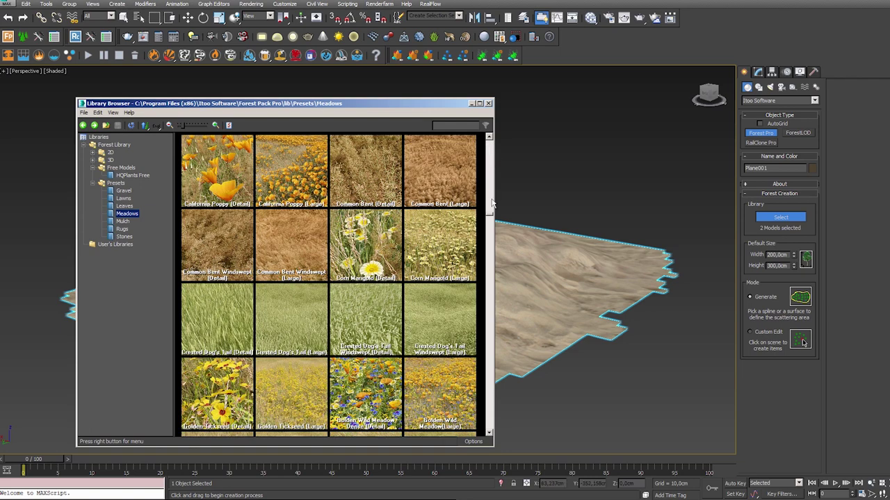
scroll(491, 217, "down", 2)
scroll(490, 217, "down", 1)
scroll(490, 218, "up", 2)
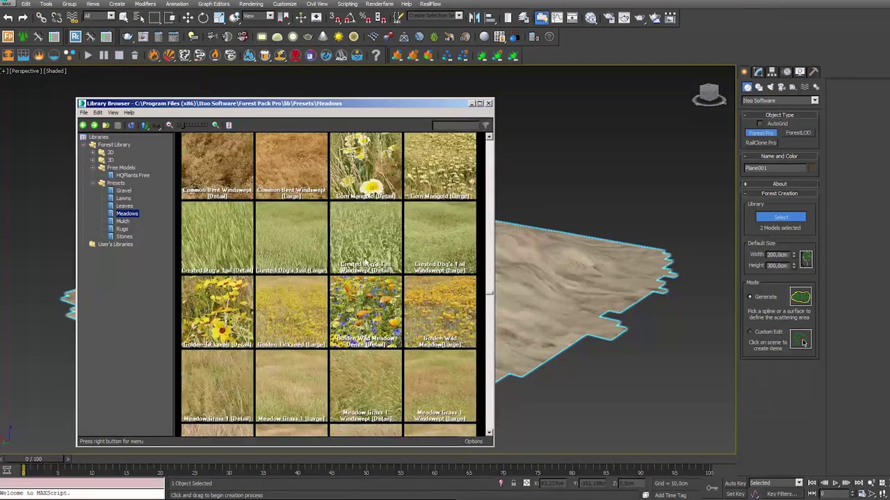
left_click(123, 199)
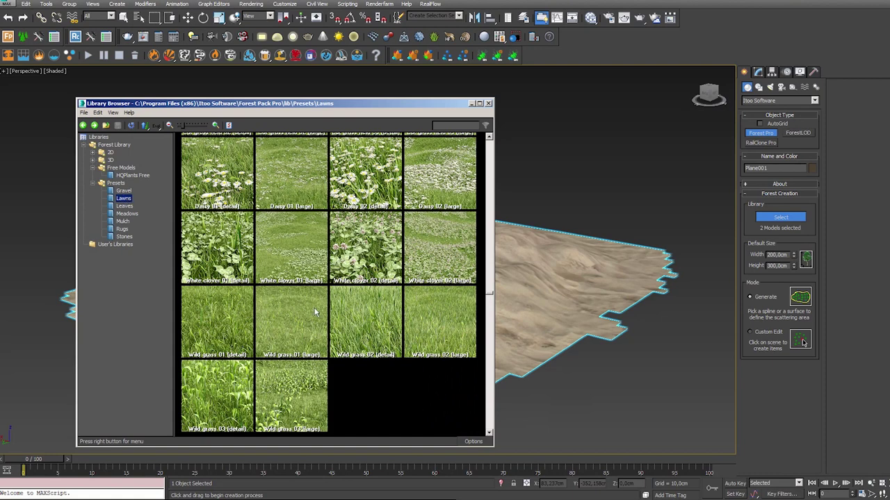
left_click(304, 251)
- Scatter the clover over the sand terrain and break its distribution into clustered patches
key("Return")
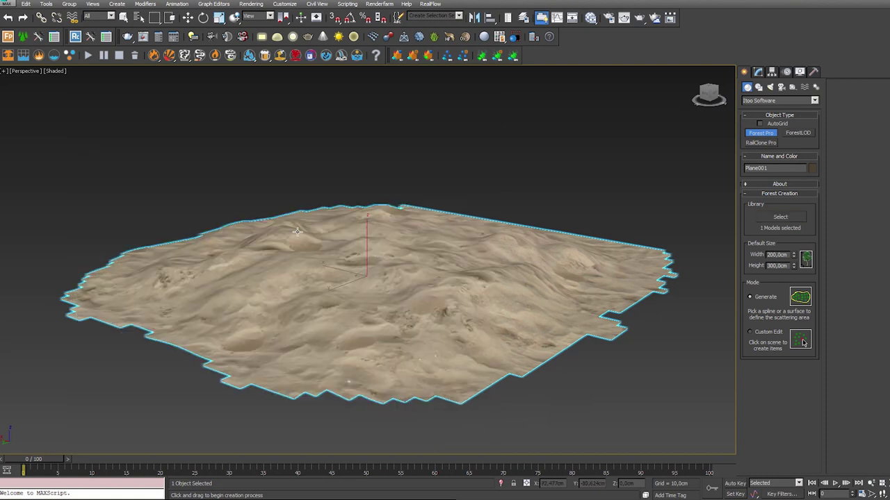
right_click(413, 267)
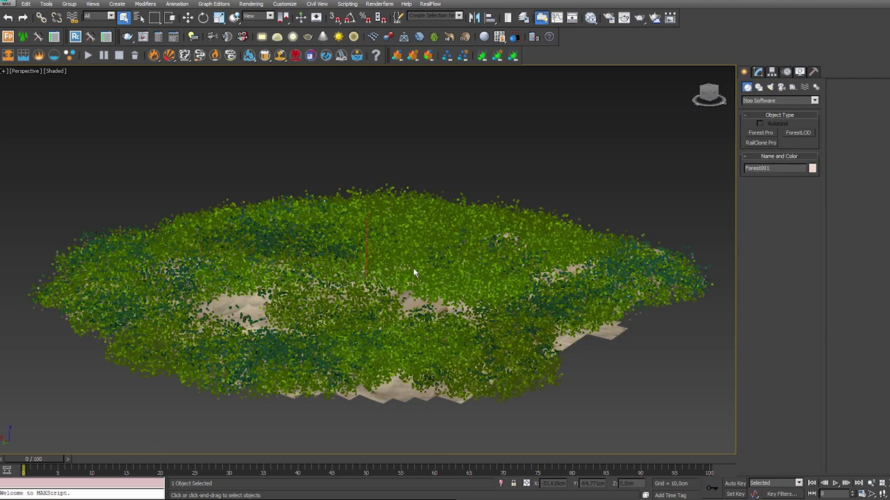
left_click(759, 72)
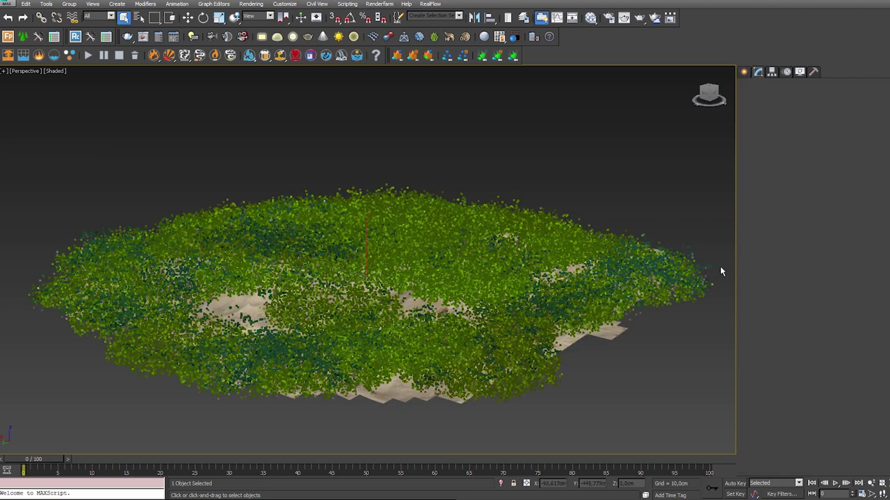
right_click(837, 246)
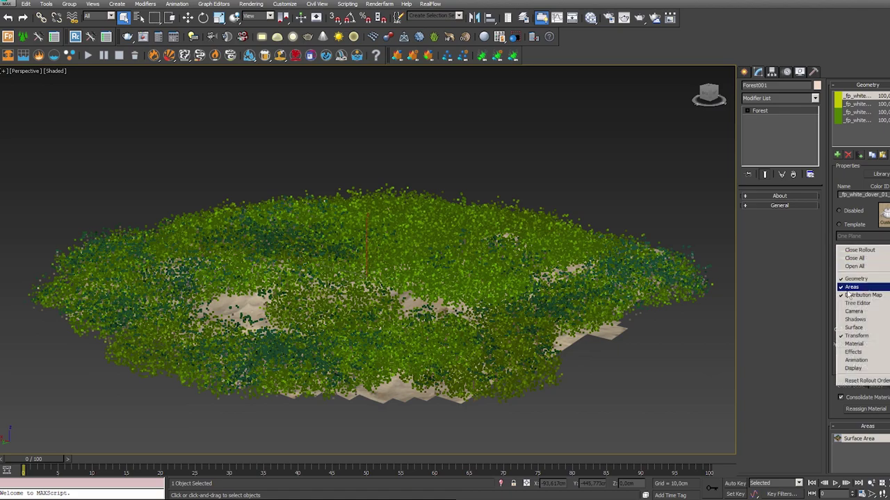
left_click(861, 295)
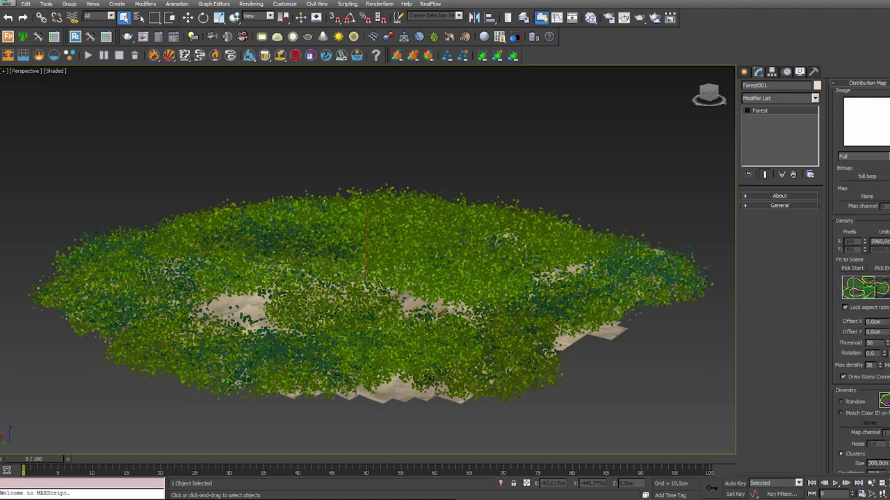
left_click(852, 258)
left_click_drag(865, 241, 864, 208)
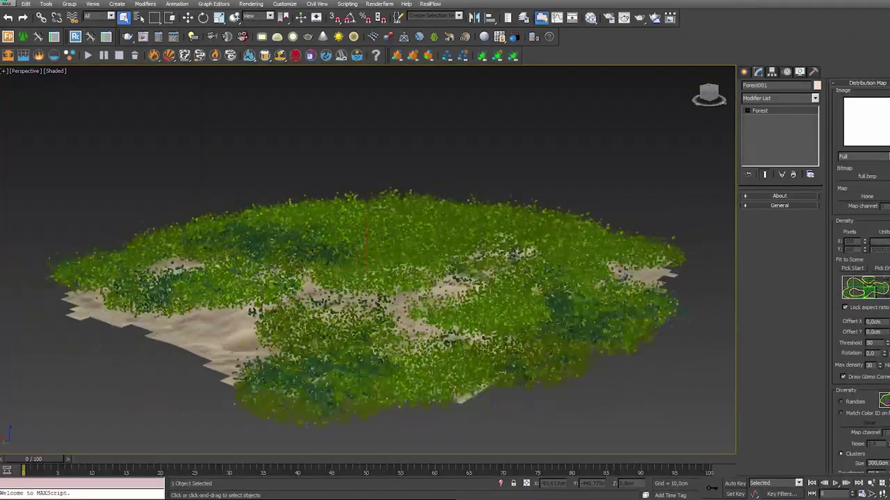
- Set the clover's Geometry global scale to 54
right_click(854, 186)
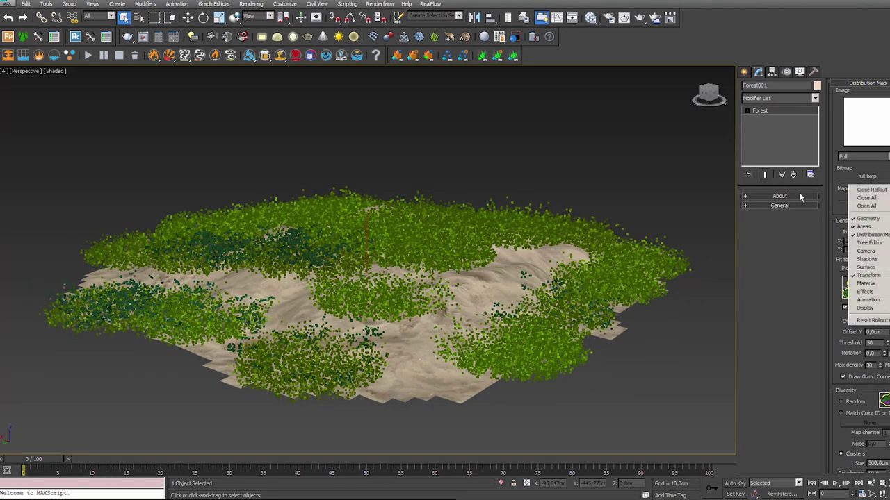
left_click(868, 218)
type("54")
key("Return")
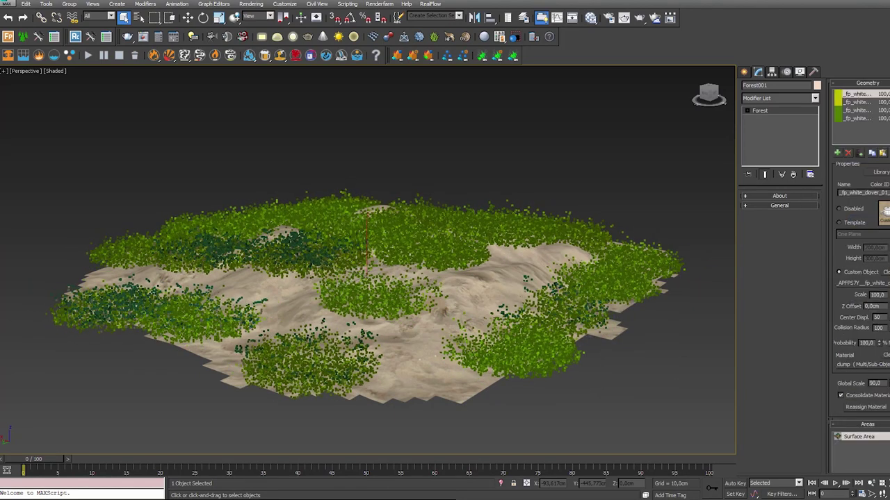
- Raise the distribution density so the clover patches grow larger and denser
right_click(843, 305)
left_click(855, 310)
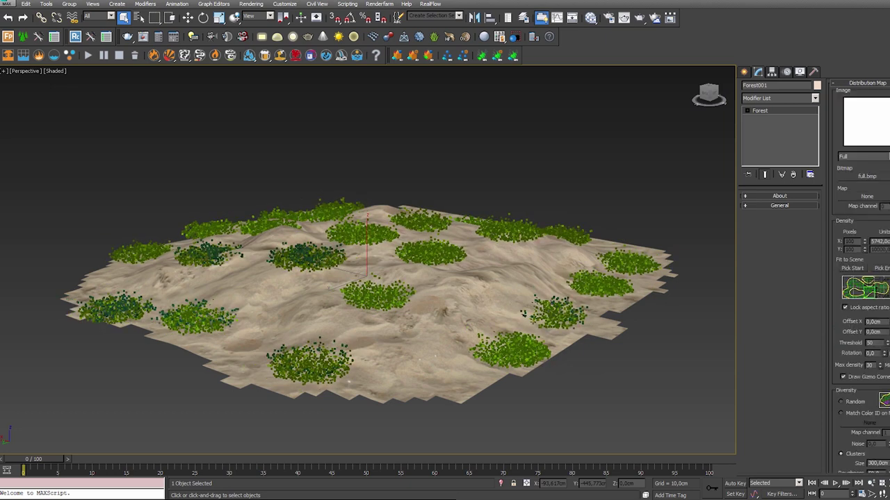
left_click_drag(865, 242, 865, 264)
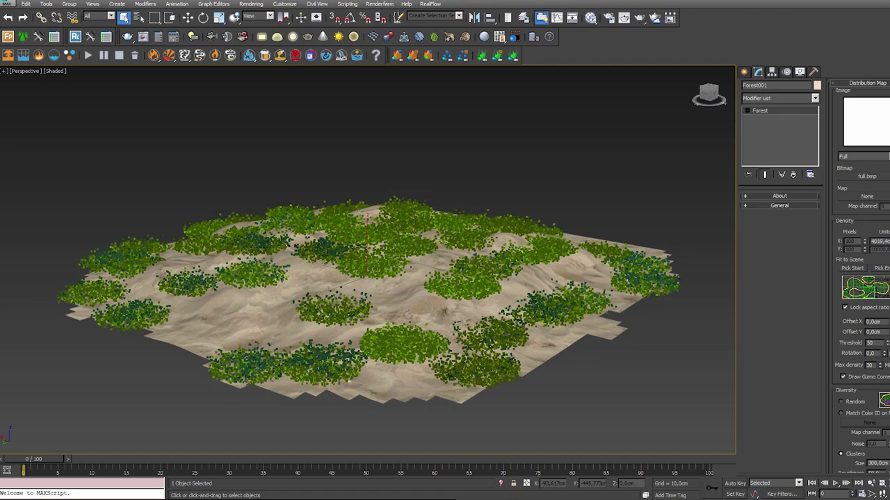
middle_click_drag(487, 259, 470, 263, "alt")
left_click_drag(864, 241, 865, 259)
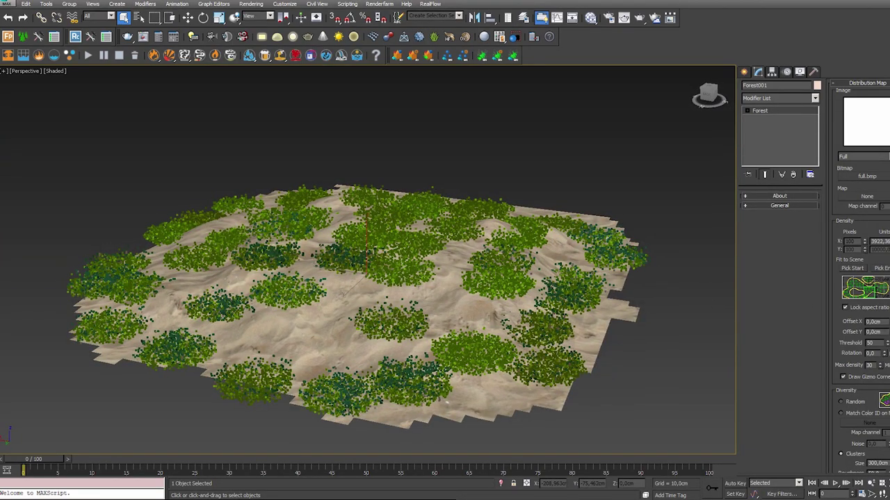
middle_click_drag(569, 239, 518, 275, "alt")
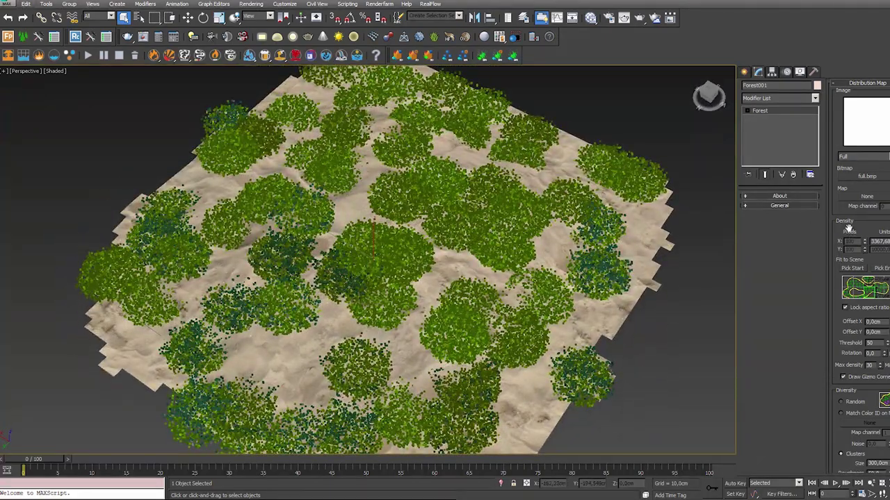
- Add a Paint area to Forest001 and erase clover along the terrain's top and top-left
right_click(848, 228)
left_click(864, 278)
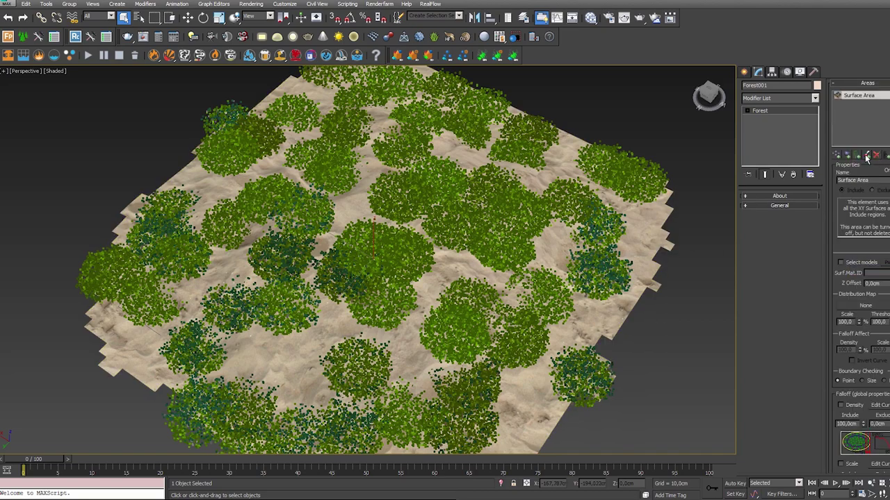
left_click(867, 157)
left_click(847, 208)
middle_click_drag(532, 209, 525, 235, "alt")
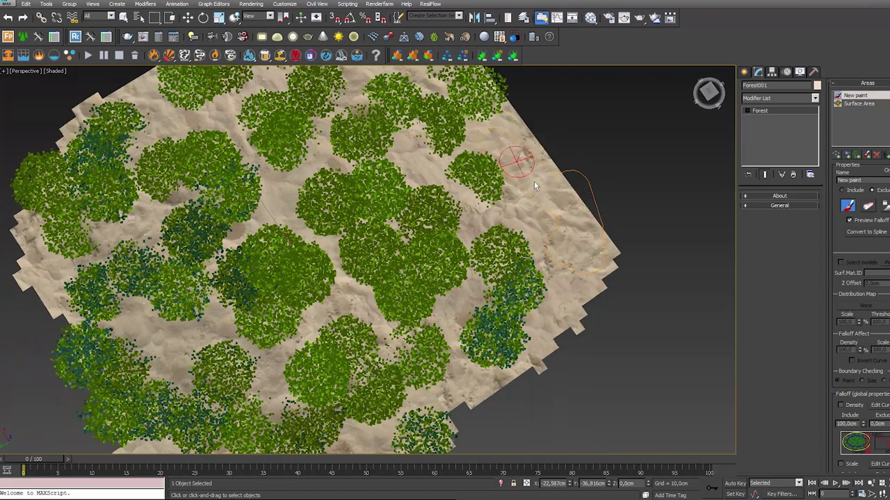
middle_click_drag(479, 98, 449, 219, "alt")
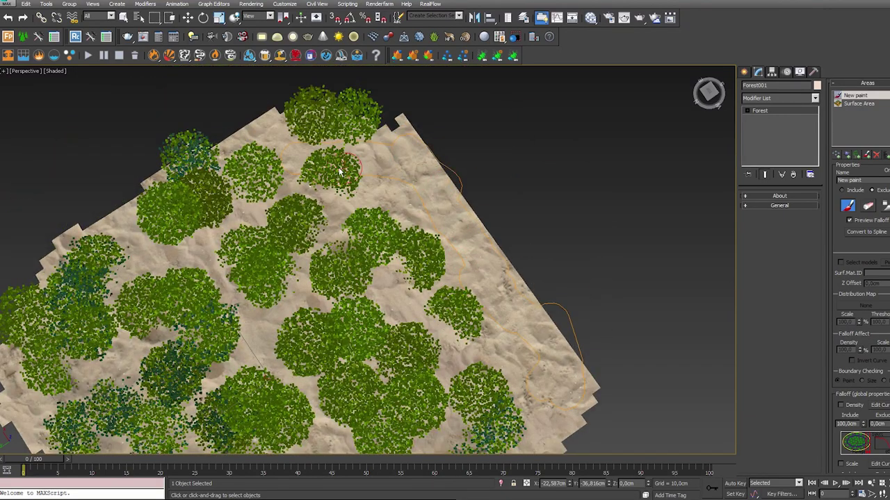
mouse_move(332, 169)
left_mouse_down()
mouse_move(243, 165)
mouse_move(224, 189)
mouse_move(188, 198)
left_mouse_up()
mouse_move(189, 199)
middle_mouse_down("alt")
mouse_move(282, 139)
mouse_move(229, 198)
middle_mouse_up("alt")
mouse_move(231, 201)
left_mouse_down()
mouse_move(268, 122)
mouse_move(278, 158)
mouse_move(169, 228)
mouse_move(217, 288)
left_mouse_up()
- Erase the clover at the lower left, along the bottom edge and on the right side
middle_click_drag(218, 288, 217, 285, "alt")
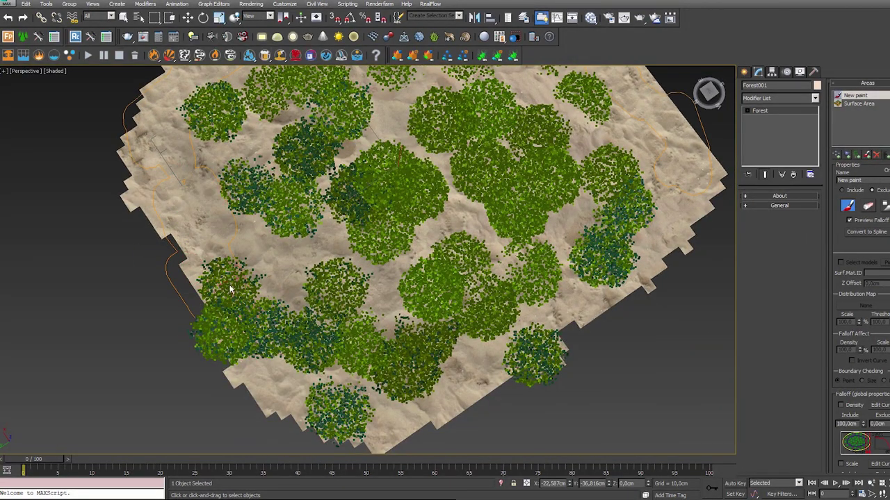
middle_click_drag(262, 305, 246, 318, "alt")
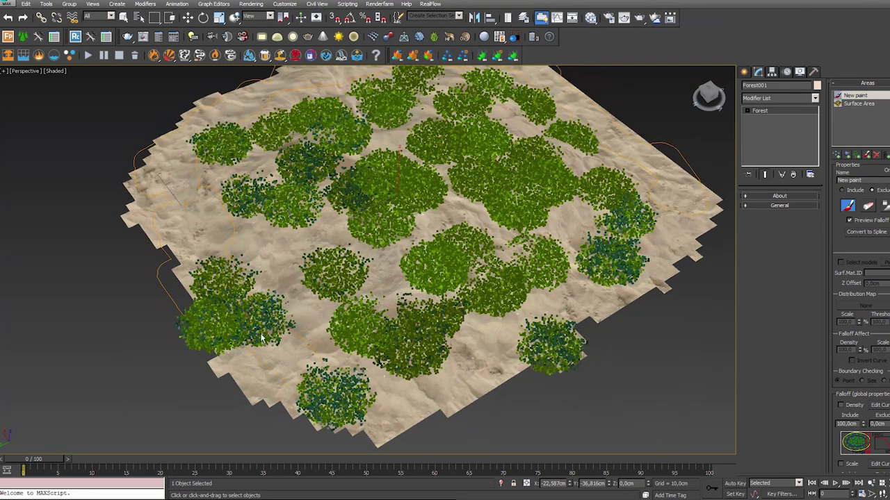
left_click_drag(223, 308, 225, 282)
mouse_move(245, 310)
left_mouse_down()
mouse_move(274, 330)
mouse_move(267, 316)
left_mouse_up()
left_click_drag(316, 379, 348, 403)
left_click_drag(528, 327, 577, 354)
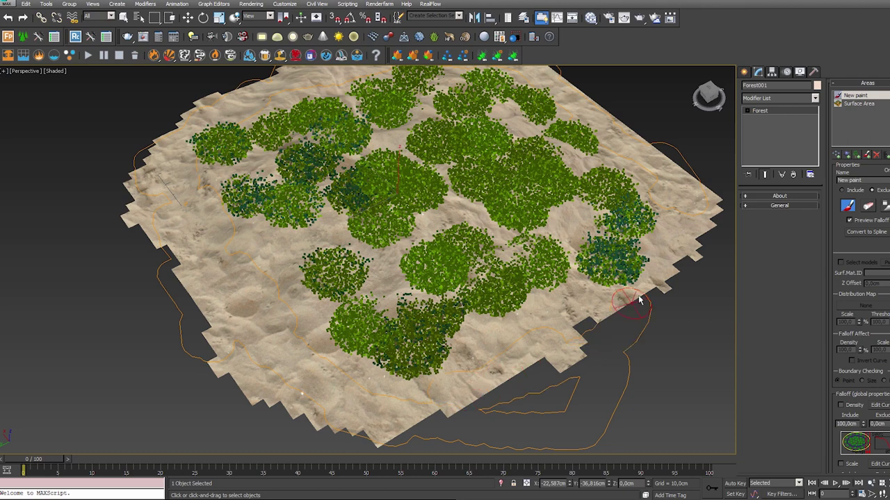
mouse_move(598, 278)
left_mouse_down()
mouse_move(631, 257)
mouse_move(628, 219)
left_mouse_up()
left_click_drag(549, 306, 431, 292)
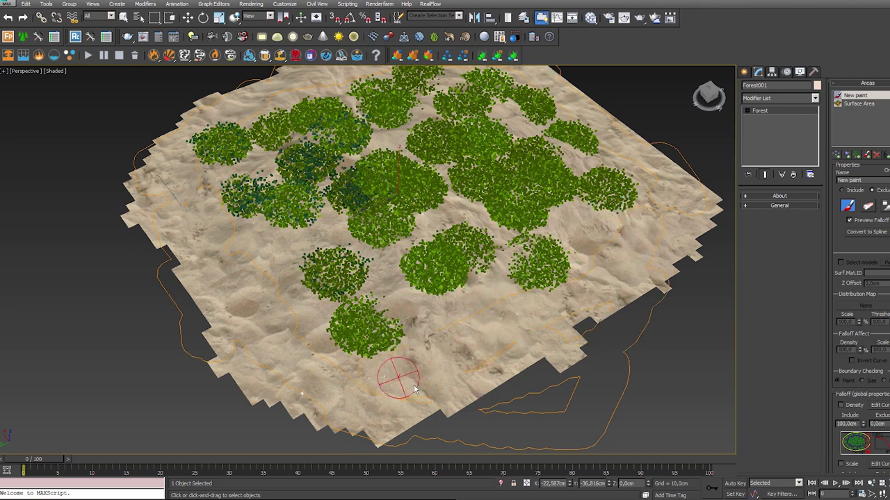
mouse_move(397, 377)
middle_mouse_down("alt")
mouse_move(476, 328)
mouse_move(389, 363)
middle_mouse_up("alt")
- Exit painting mode and return to object selection, viewing the island from higher up
right_click(440, 288)
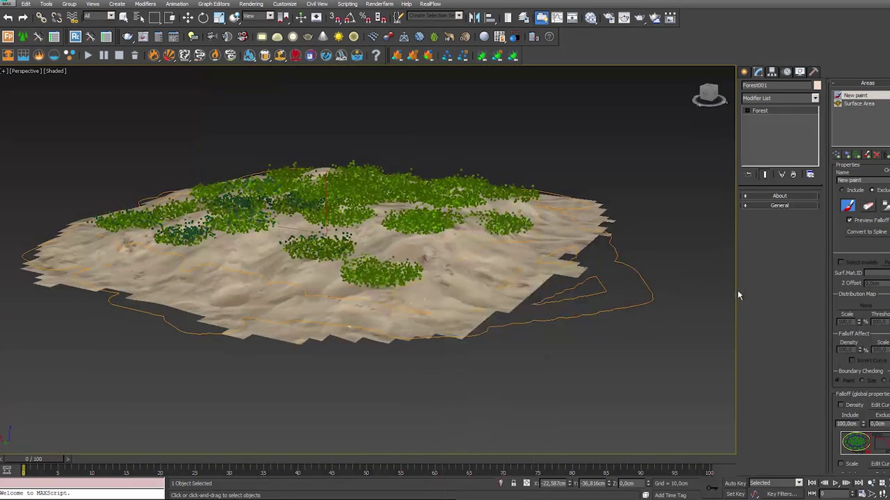
left_click(848, 206)
mouse_move(433, 297)
middle_mouse_down("alt")
mouse_move(432, 310)
mouse_move(472, 307)
middle_mouse_up("alt")
scroll(472, 308, "up", 3)
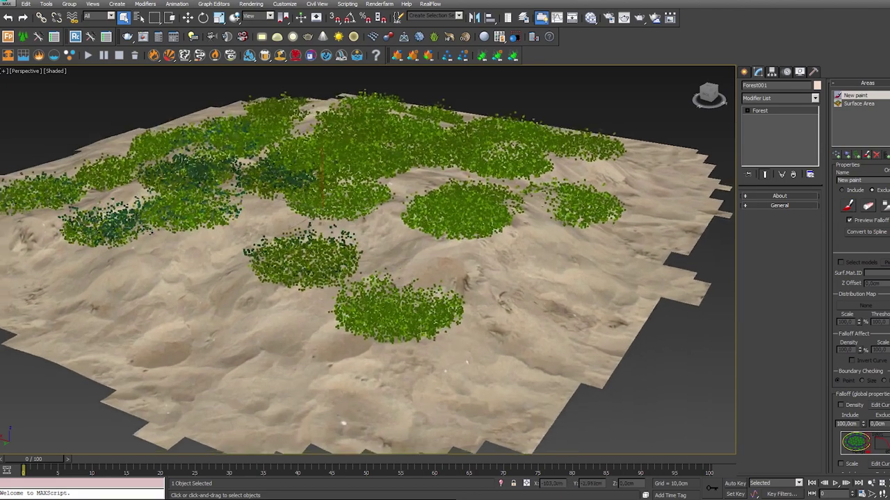
scroll(473, 308, "up", 3)
scroll(473, 308, "down", 3)
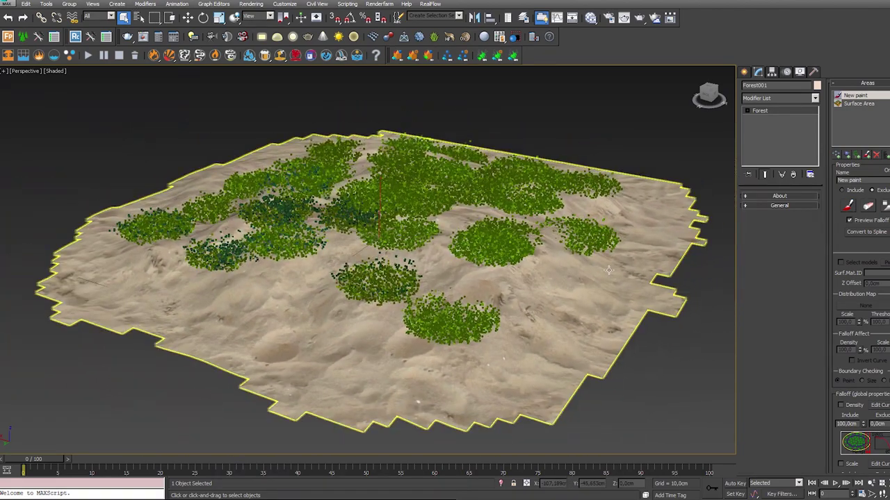
- Start a new Forest Pro scatter and browse its library to the HQPlants Free models
left_click(744, 72)
middle_click_drag(528, 272, 522, 272)
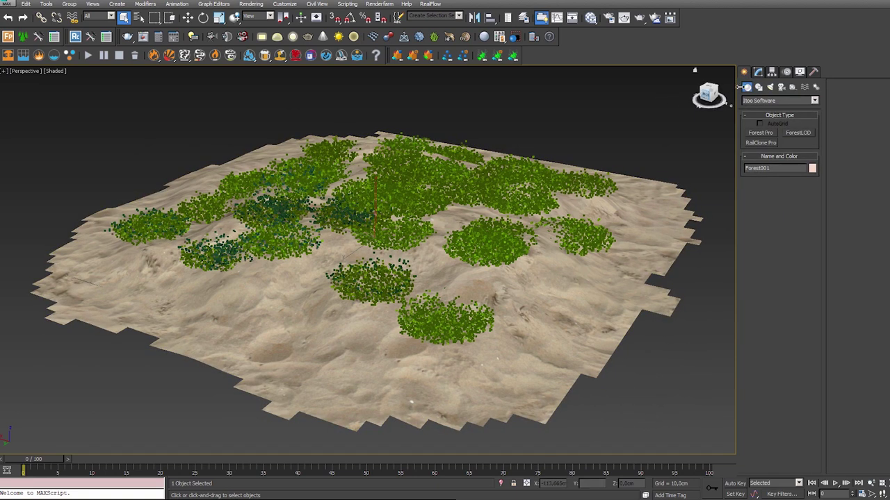
scroll(528, 191, "down", 1)
scroll(528, 181, "down", 1)
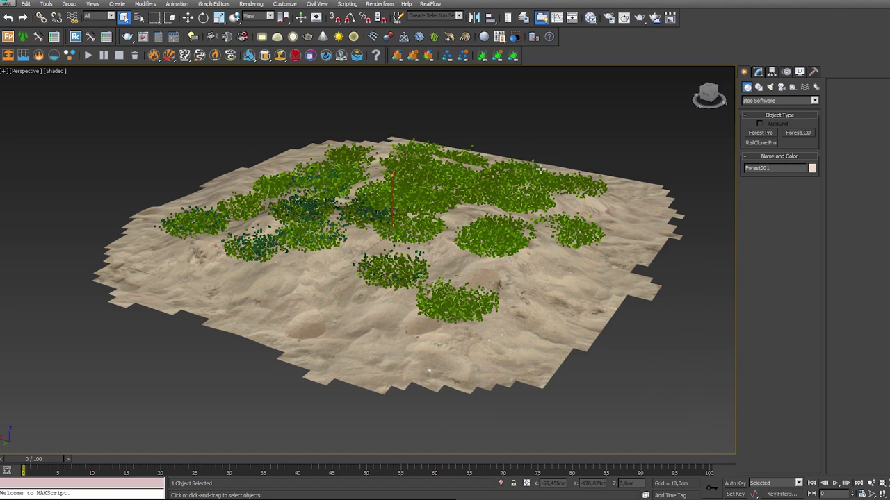
left_click(761, 132)
left_click(775, 221)
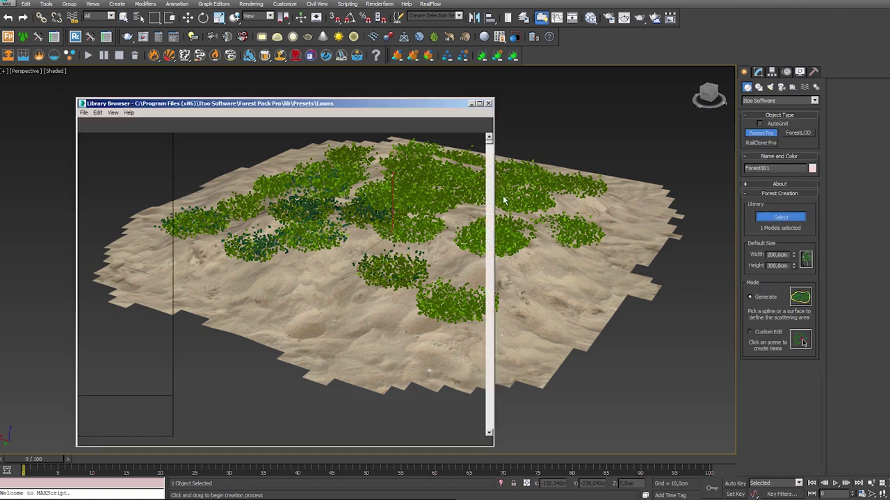
left_click(94, 175)
left_click(93, 167)
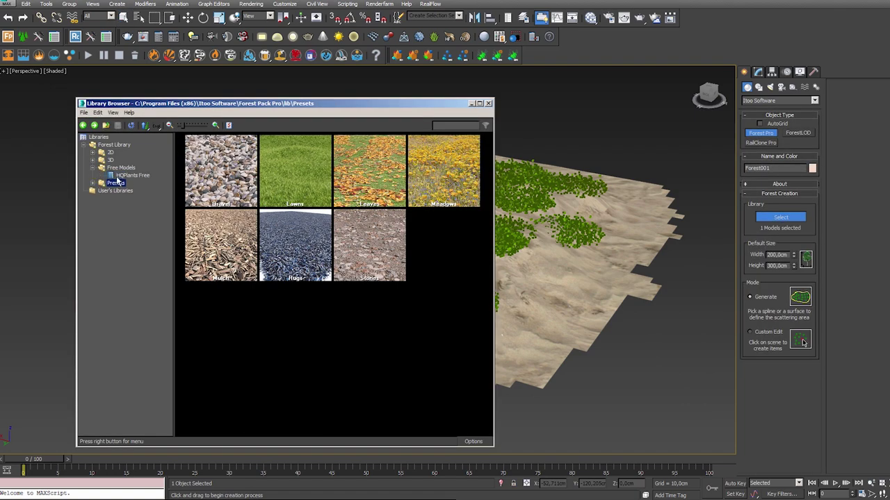
left_click(129, 175)
- Use the Coconut palm as the model and place the palm forest on the sand island
left_click(297, 252)
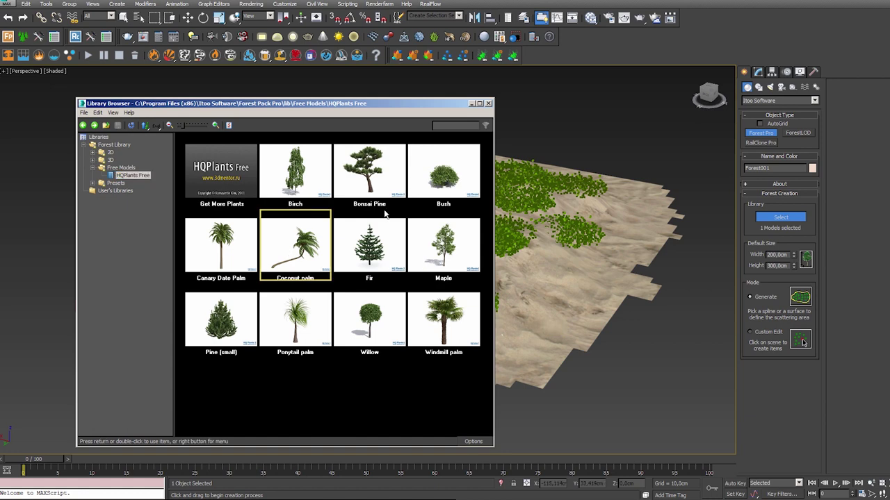
left_click_drag(375, 103, 353, 89)
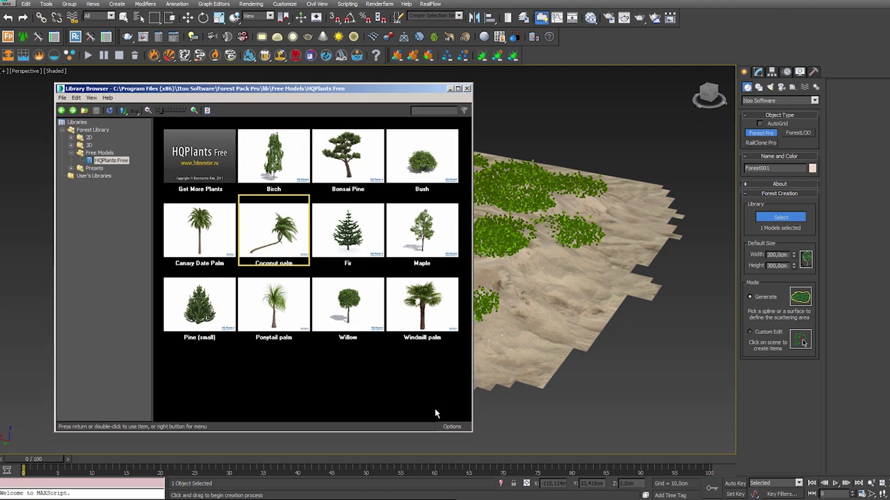
left_click(431, 305)
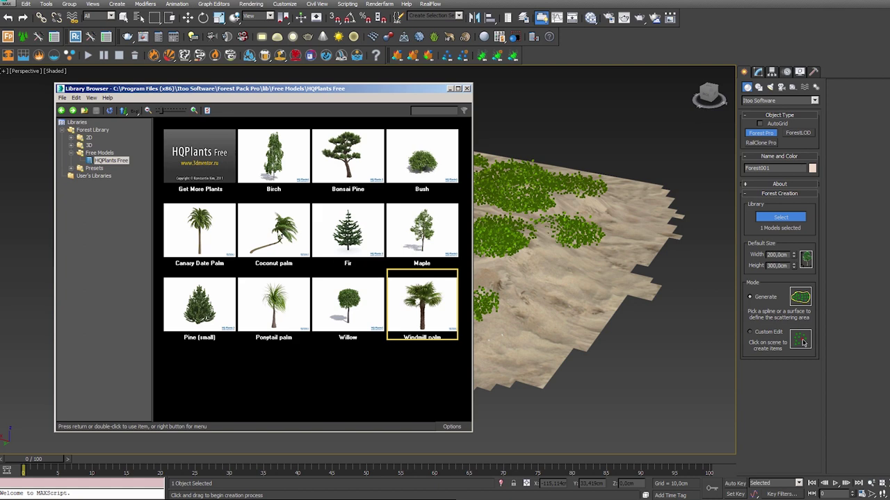
left_click(281, 249)
double_click(282, 239)
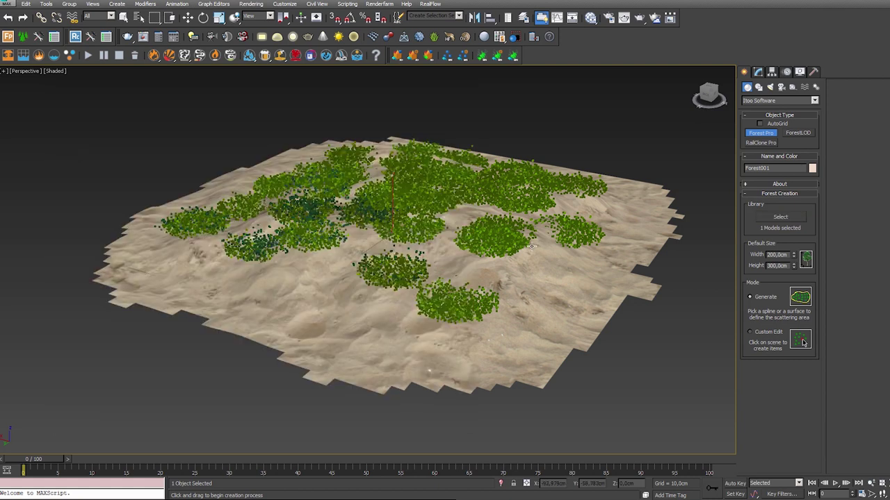
left_click(444, 255)
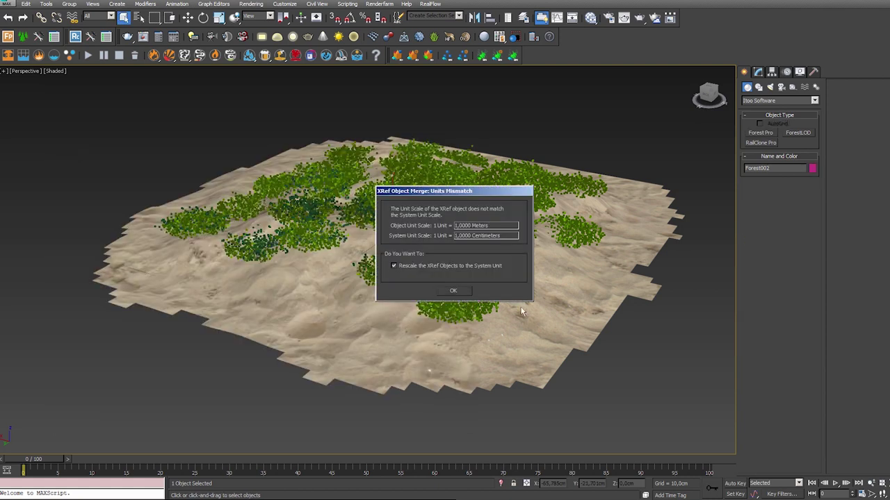
- Accept rescaling the Coconut palm to system units and view it from the side
key("Return")
scroll(523, 311, "down", 5)
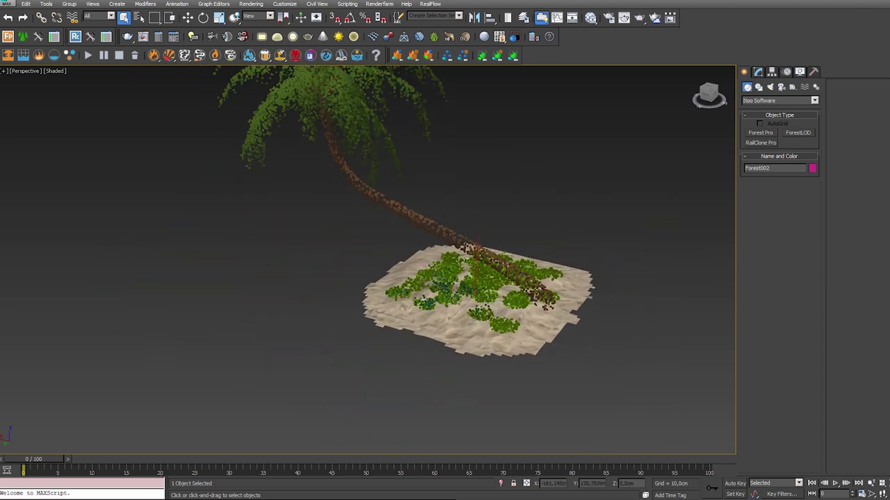
middle_click_drag(546, 423, 549, 420, "alt")
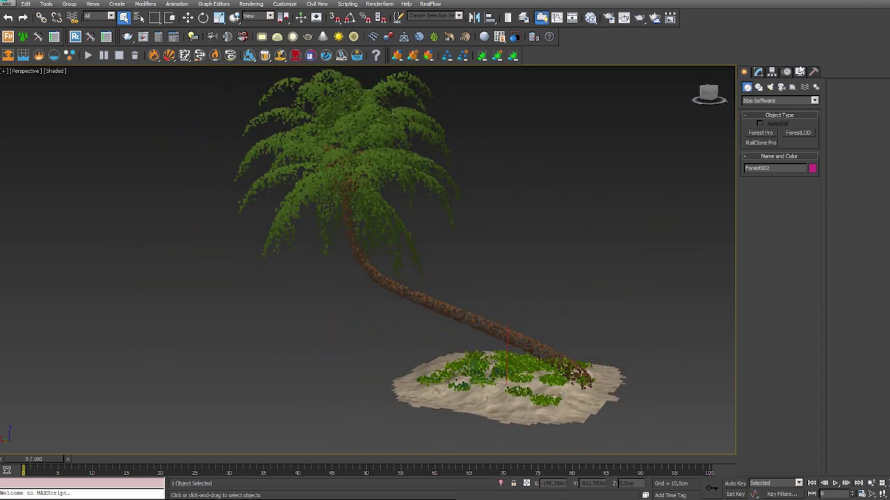
- Set Forest002's Global Scale to 27 and zoom to fit the island
left_click(756, 73)
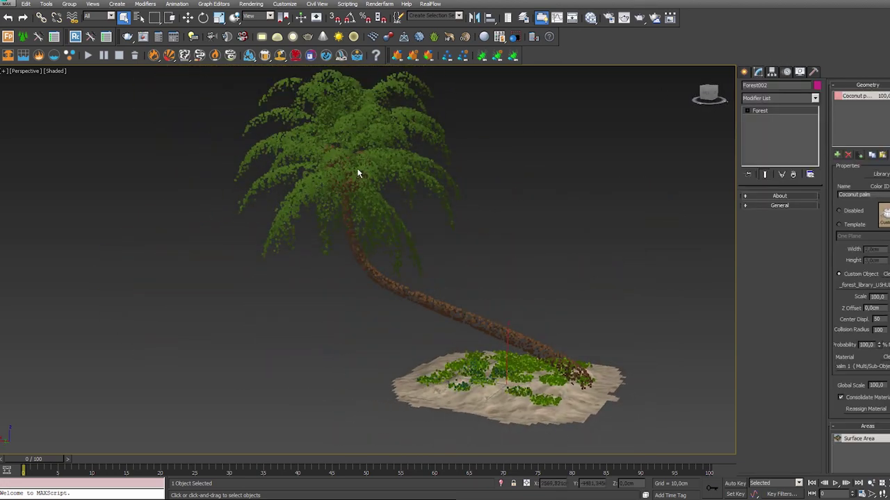
right_click(841, 262)
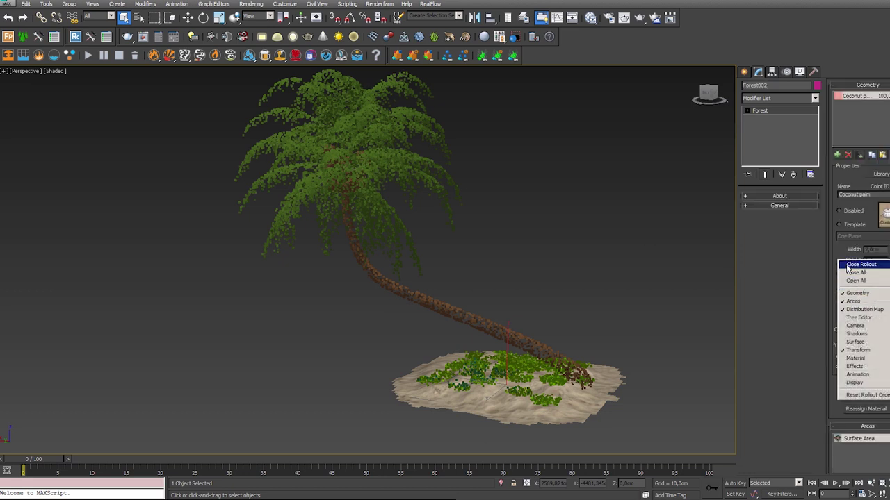
left_click(837, 251)
left_click_drag(836, 252, 837, 246)
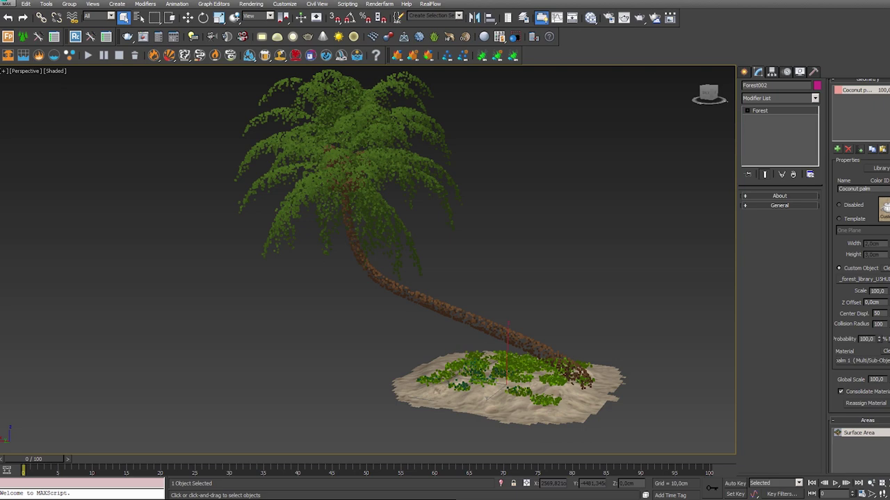
type("27")
key("Return")
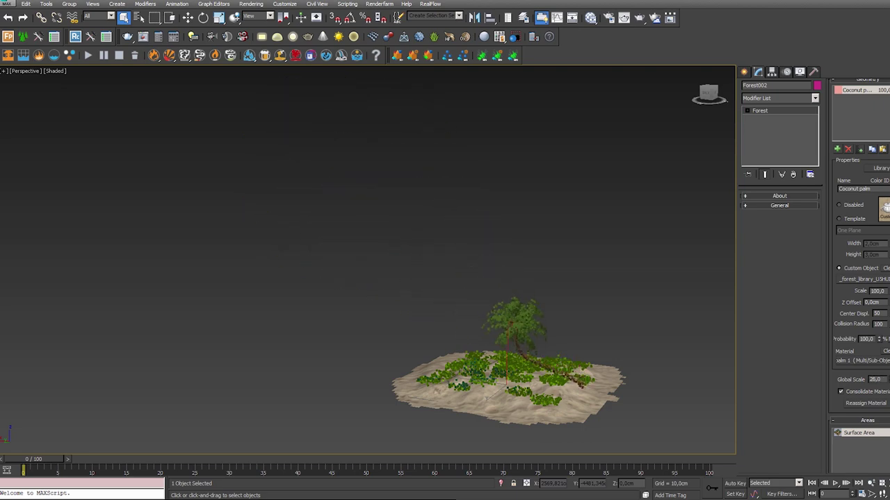
key("z")
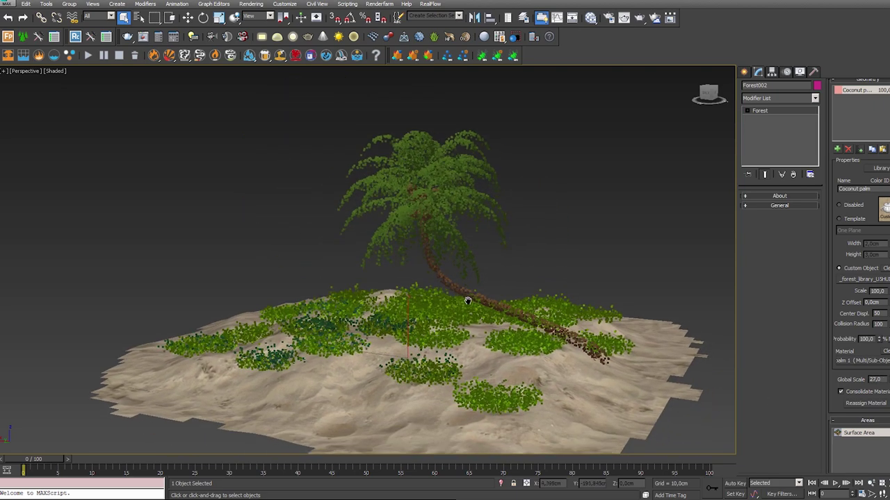
- Raise Forest002's distribution density from 5500 to 7600, then 9200, leaving a single palm
right_click(835, 296)
left_click(852, 345)
type("5500")
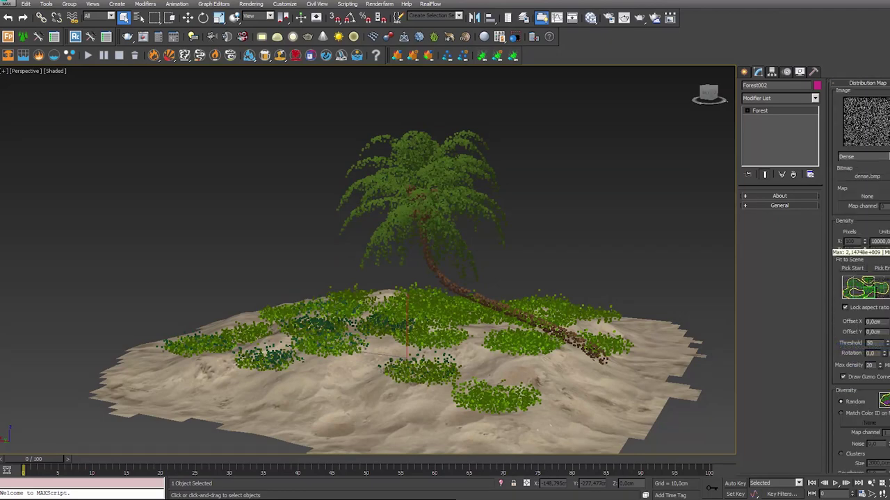
key("Return")
type("7600")
key("Return")
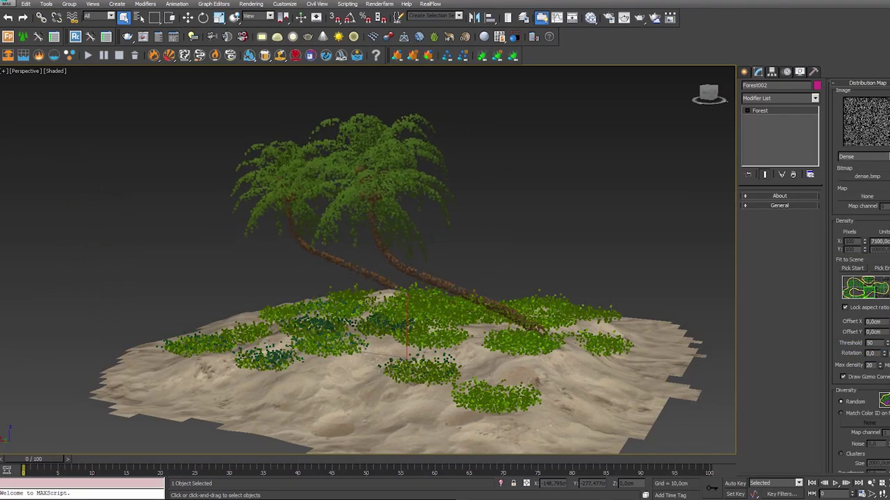
type("9200")
key("Return")
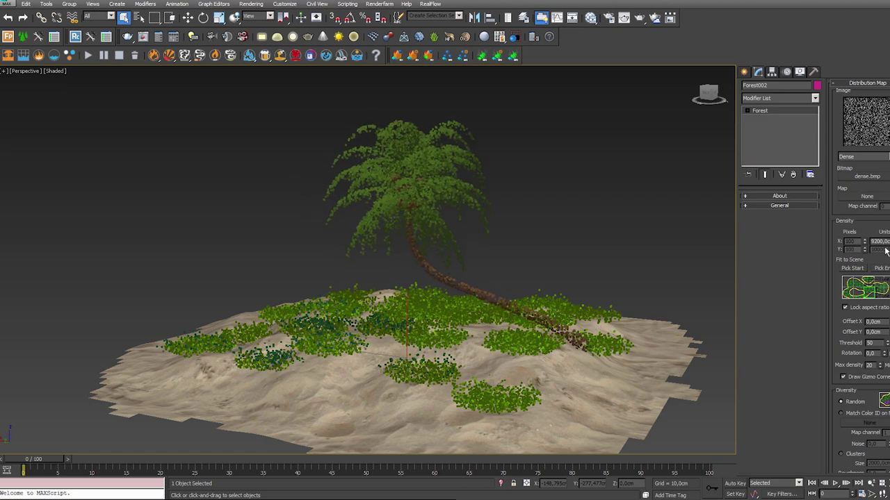
left_click(623, 253)
mouse_move(623, 256)
middle_mouse_down("alt")
mouse_move(623, 265)
mouse_move(655, 267)
mouse_move(575, 261)
mouse_move(592, 289)
mouse_move(630, 255)
mouse_move(721, 278)
mouse_move(606, 262)
mouse_move(617, 322)
mouse_move(522, 205)
middle_mouse_up("alt")
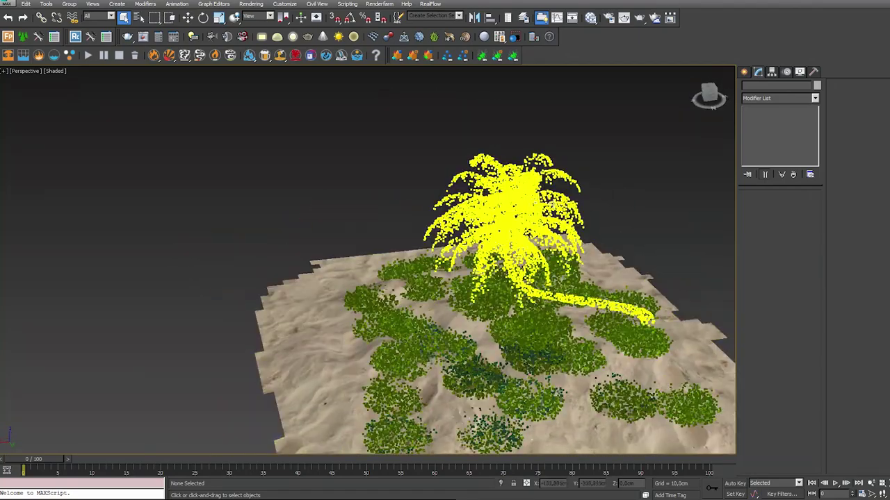
- Enable random transform on the palm forest with rotation Z max -219 and translation X max 9
left_click(523, 201)
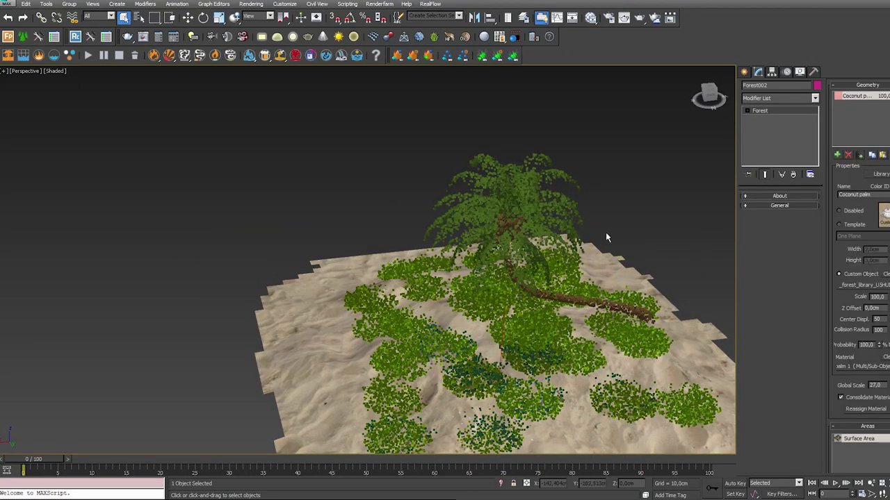
right_click(831, 253)
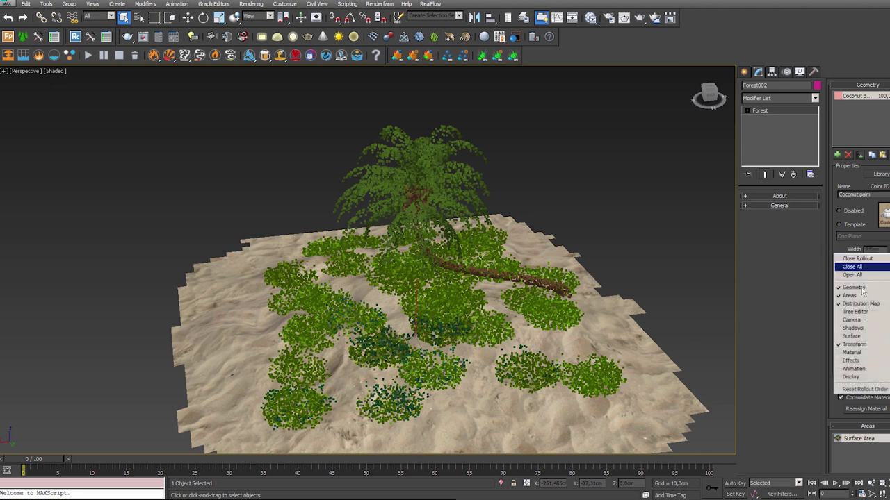
left_click(851, 340)
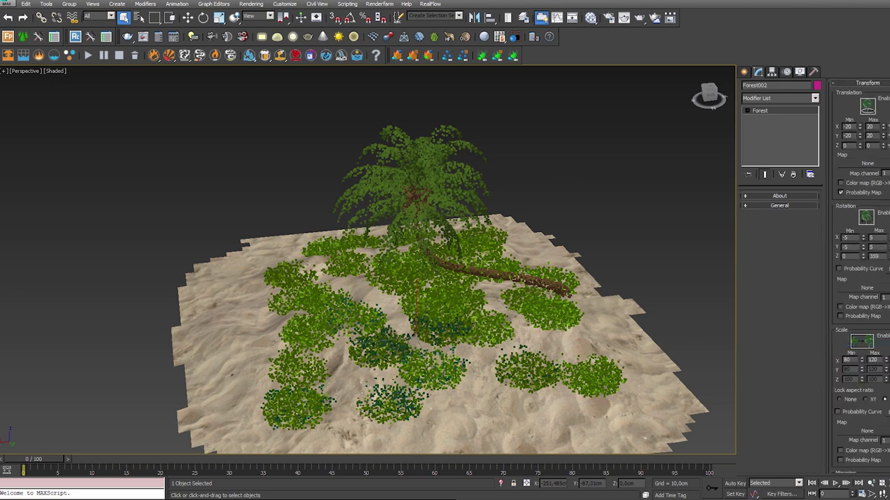
left_click(887, 255)
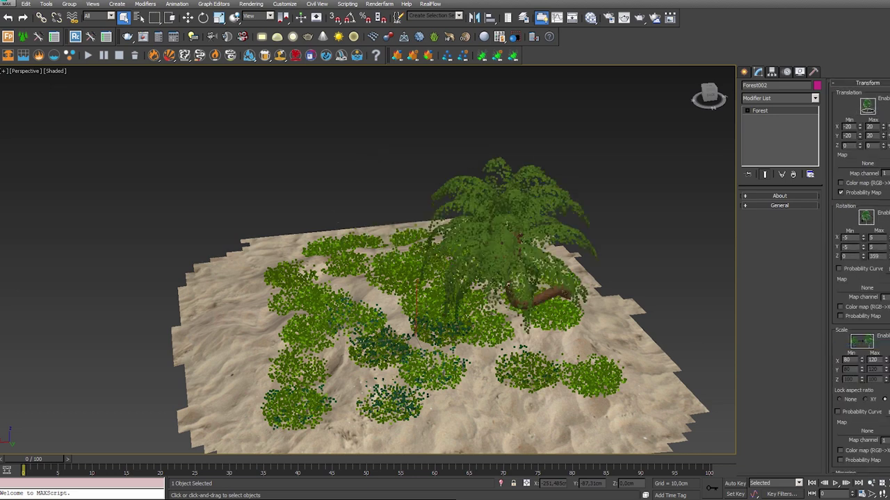
middle_click_drag(695, 288, 842, 277, "alt")
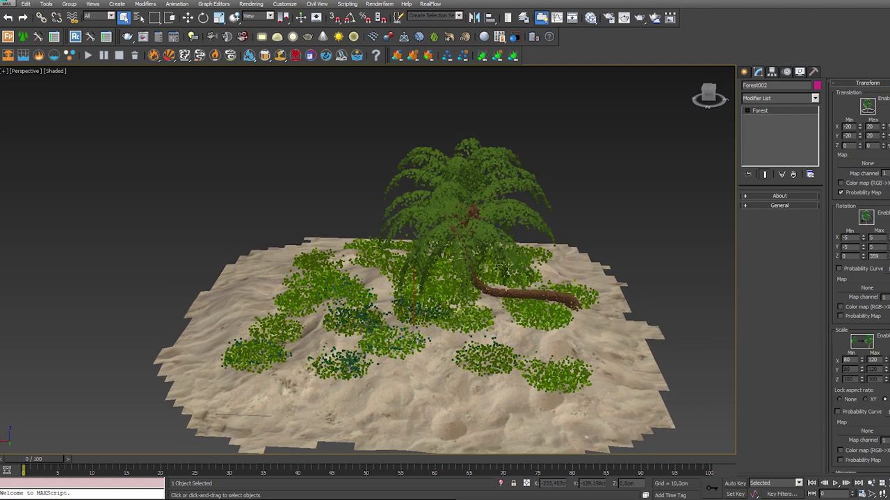
left_click_drag(885, 255, 876, 341)
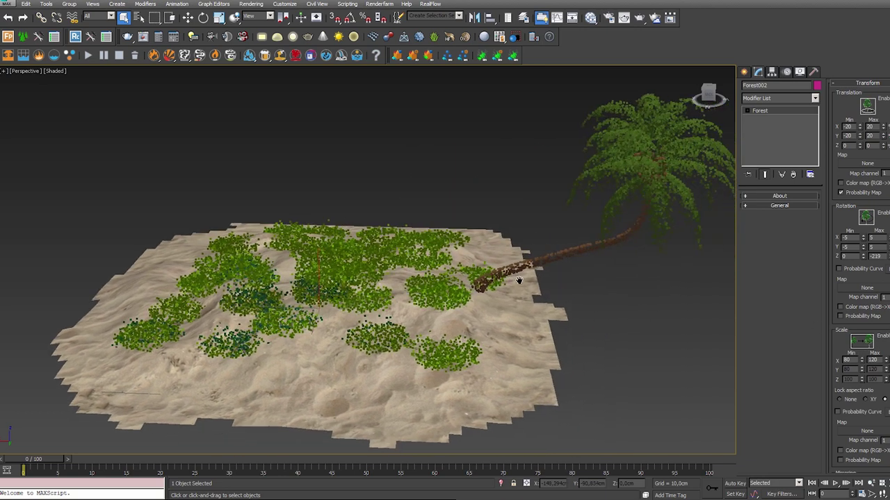
left_click_drag(877, 341, 876, 320)
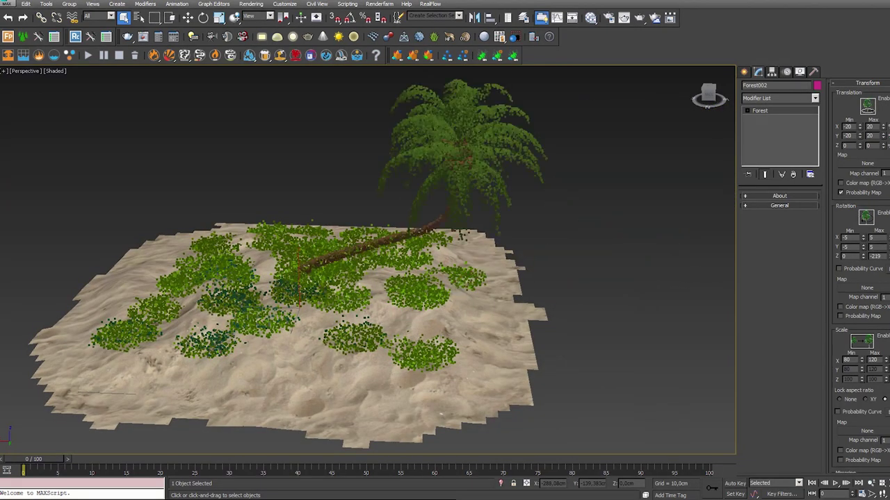
left_click_drag(884, 131, 887, 129)
mouse_move(670, 213)
middle_mouse_down("alt")
mouse_move(681, 199)
mouse_move(518, 286)
mouse_move(609, 306)
middle_mouse_up("alt")
- Create a Forest003 scatter on the island using the Bush model, accepting the units rescale
left_click(609, 306)
left_click(508, 337)
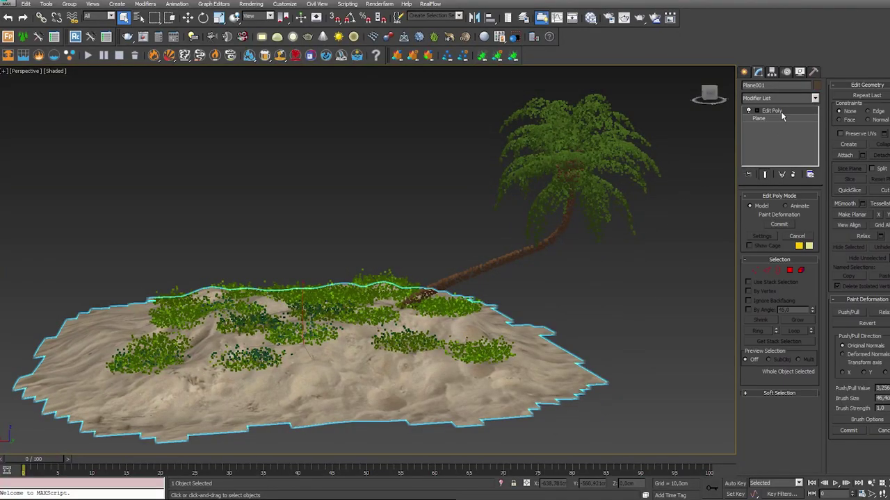
left_click(744, 72)
left_click(761, 132)
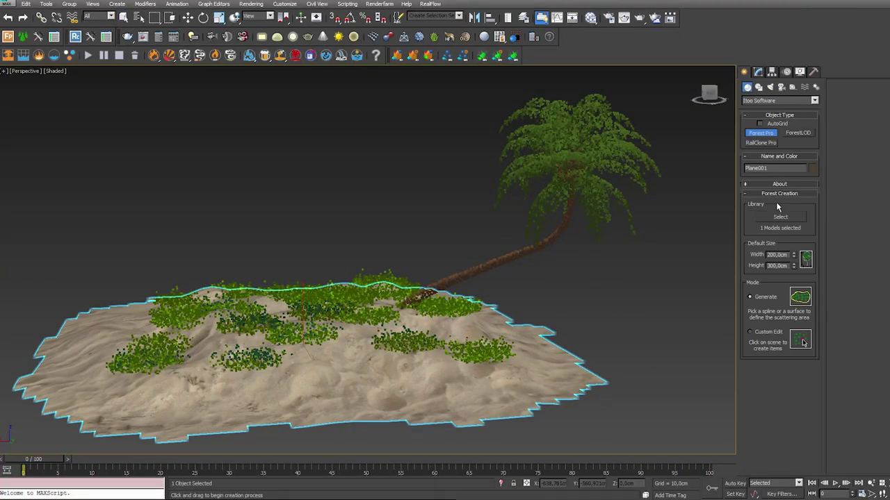
left_click(773, 220)
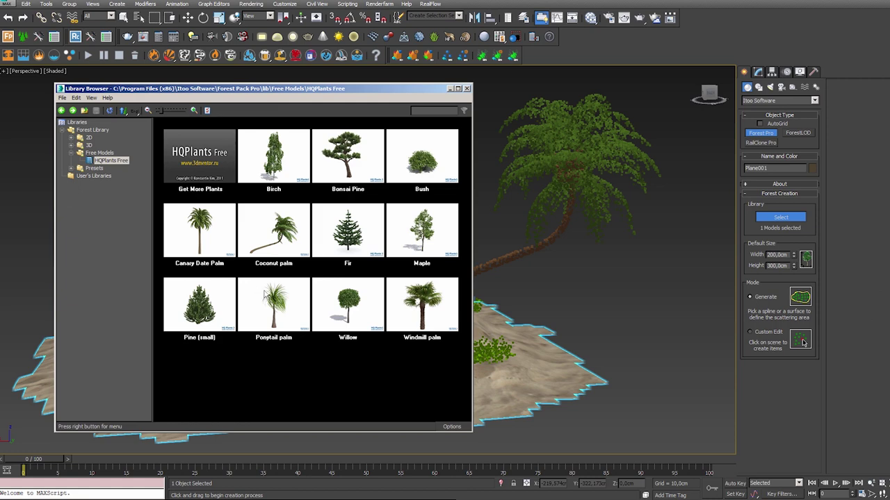
left_click(410, 162)
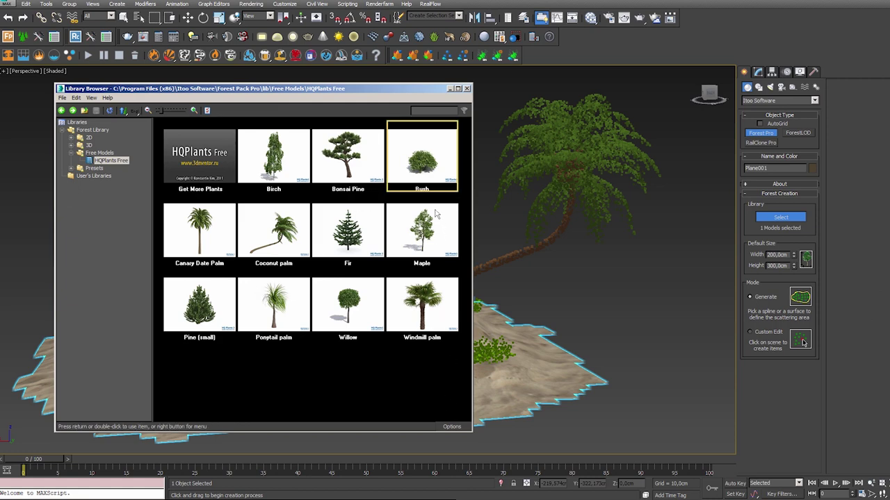
double_click(418, 167)
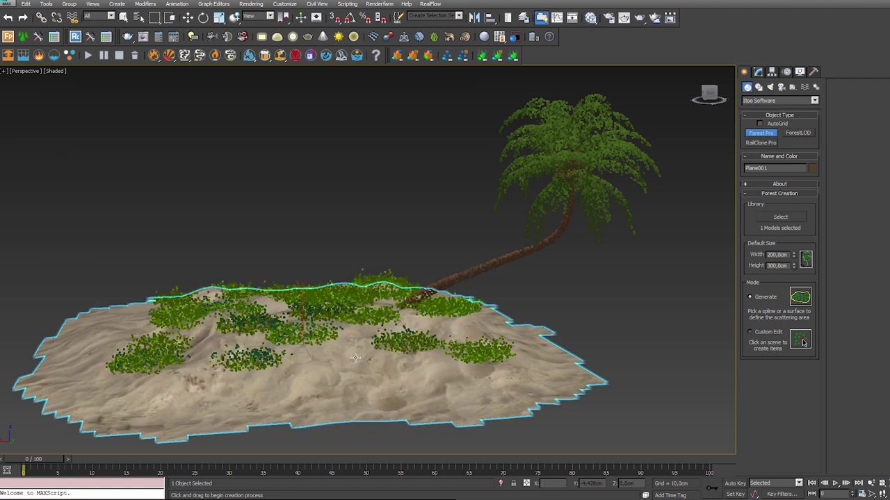
left_click(355, 357)
left_click(455, 290)
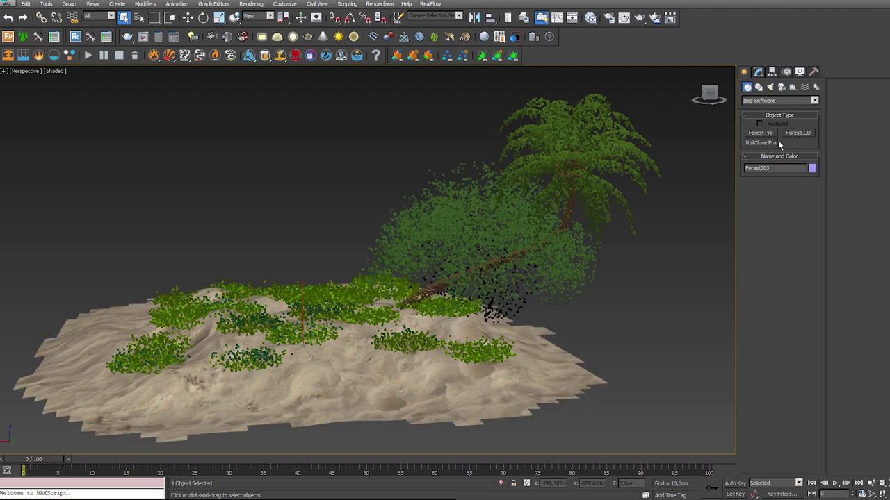
- Reduce the bush forest's global scale in its parameters
left_click(753, 73)
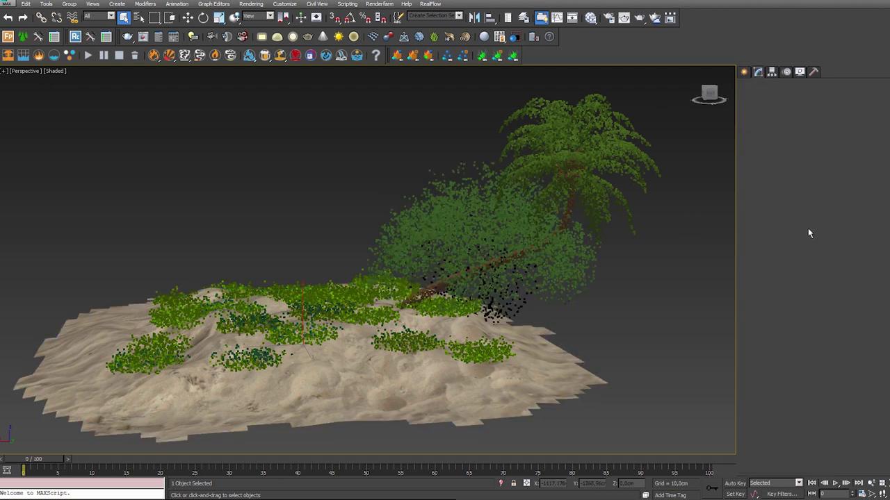
right_click(837, 259)
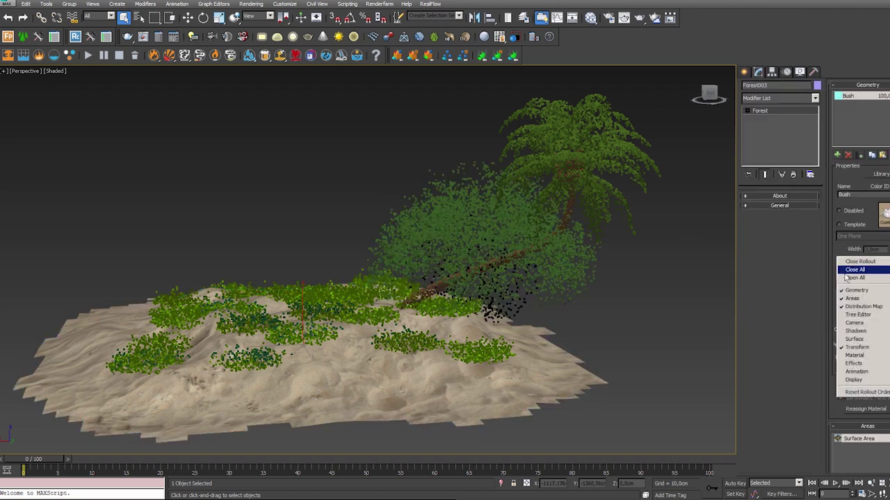
left_click(839, 248)
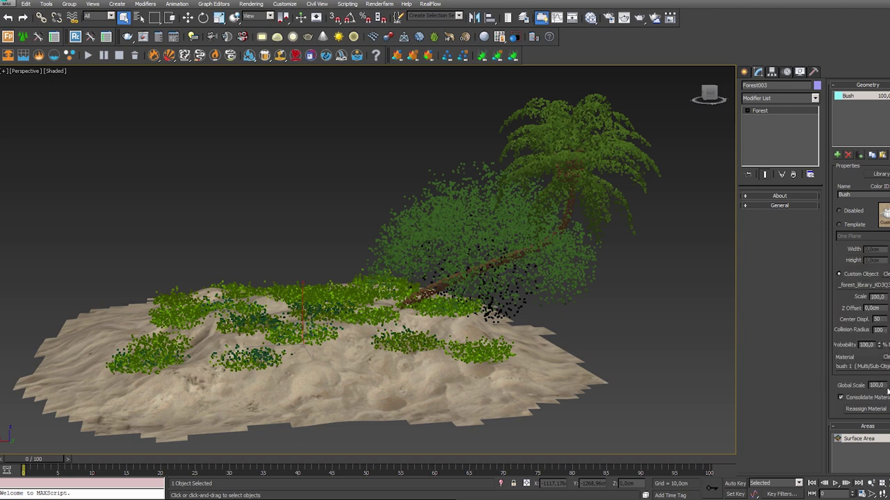
left_click_drag(887, 388, 887, 424)
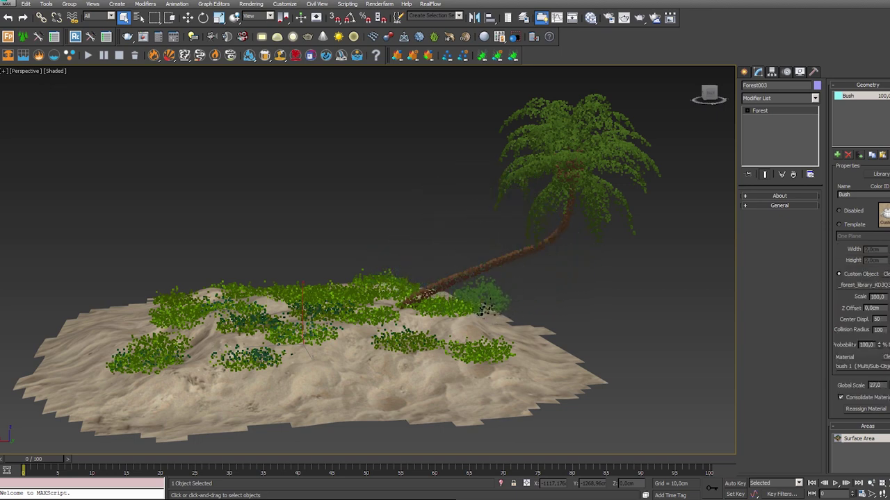
- Set the bush forest's Density Units to 1900, then 2500, and view the island from above
right_click(839, 382)
left_click(854, 284)
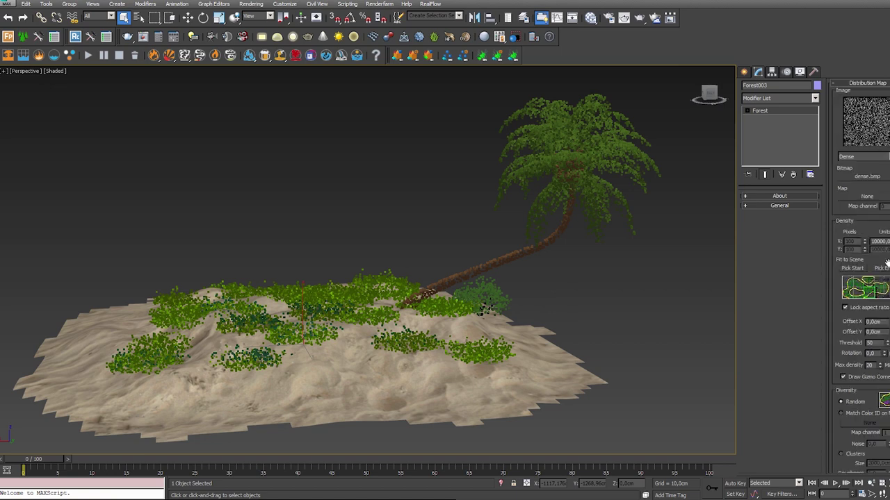
type("1900")
key("Return")
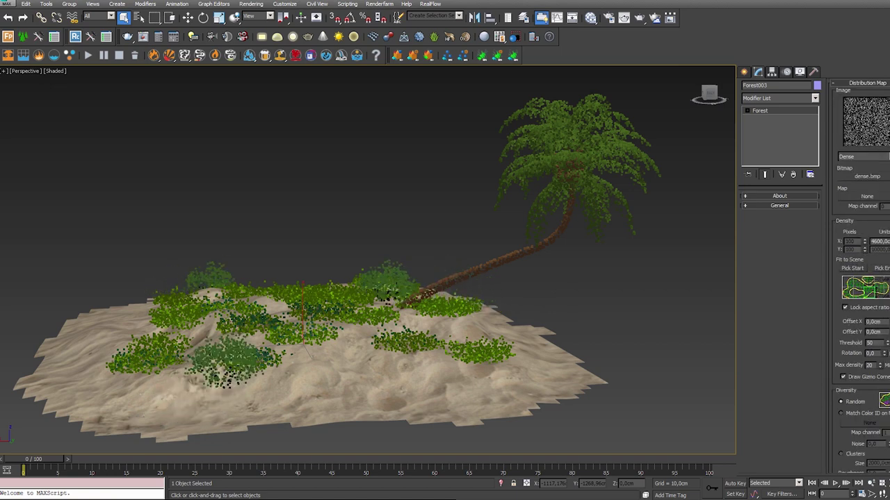
type("2500")
key("Return")
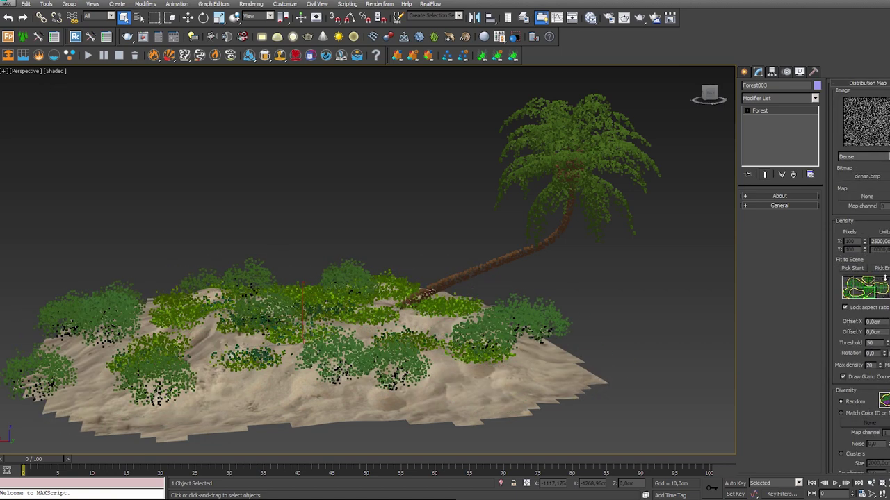
middle_click_drag(323, 340, 318, 310, "alt")
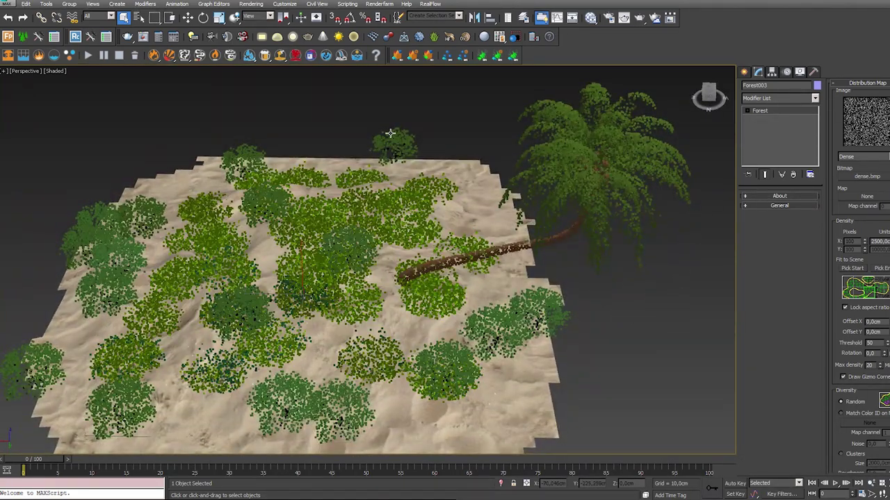
middle_click_drag(397, 187, 699, 235, "alt")
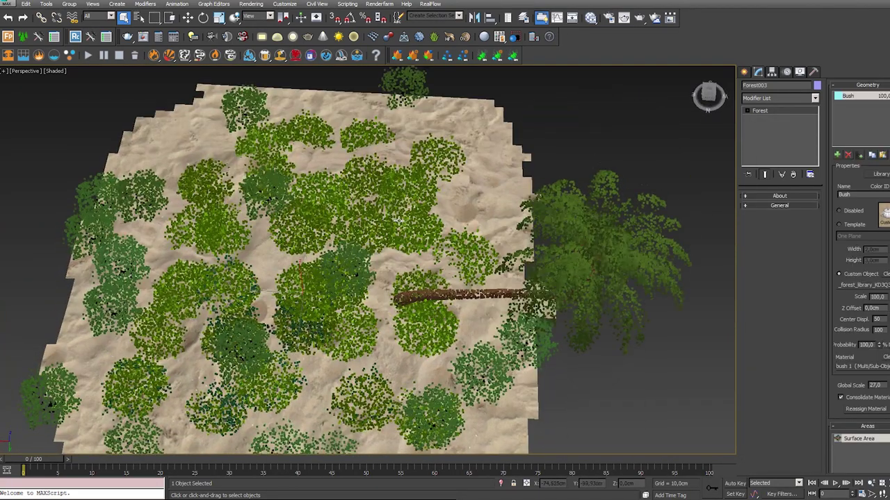
right_click(834, 218)
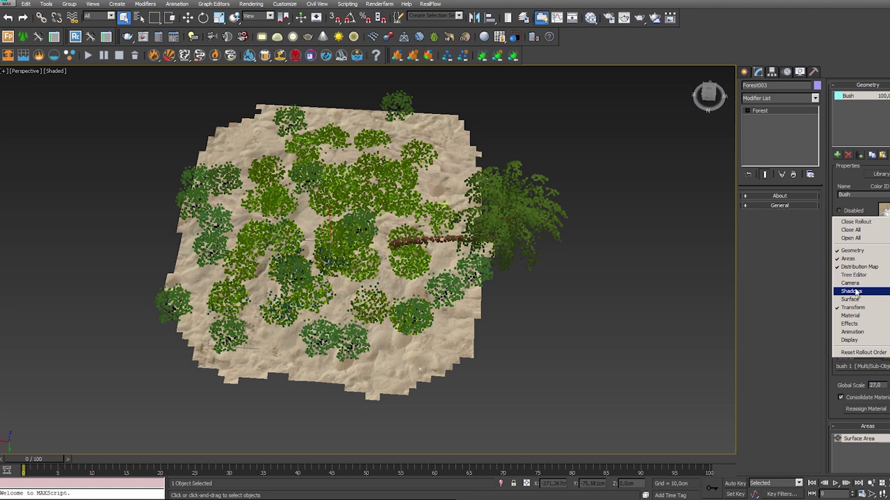
- Add an Exclude paint area and paint it around the island's edges to clear bushes
left_click(848, 258)
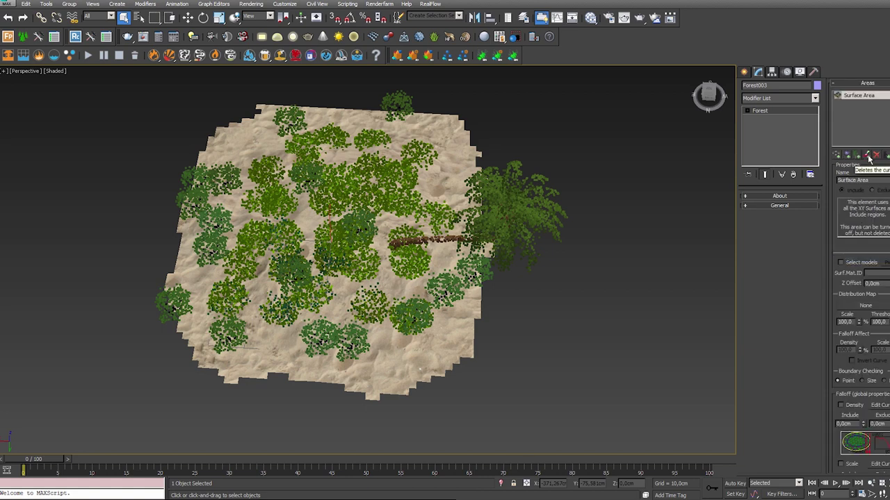
left_click(867, 155)
left_click(872, 189)
left_click(848, 205)
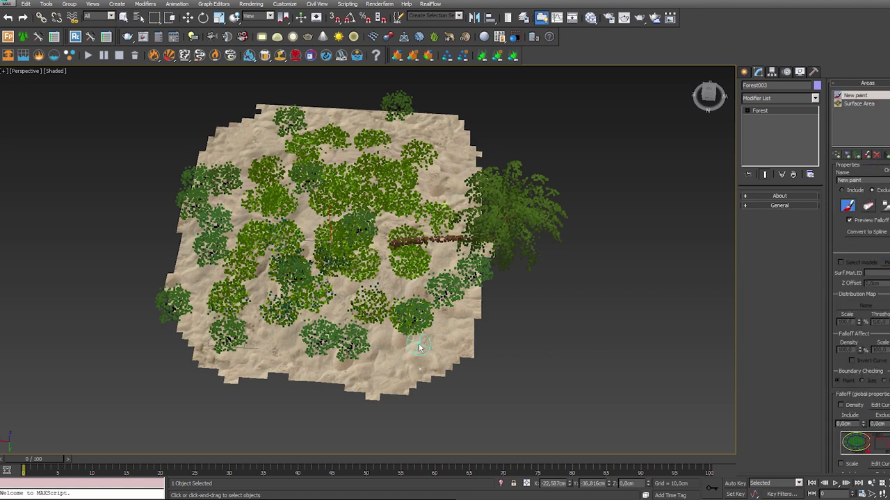
mouse_move(473, 160)
left_mouse_down()
mouse_move(203, 179)
mouse_move(223, 149)
mouse_move(206, 253)
mouse_move(181, 332)
mouse_move(328, 381)
mouse_move(338, 353)
left_mouse_up()
mouse_move(338, 353)
middle_mouse_down("alt")
mouse_move(436, 297)
mouse_move(349, 253)
mouse_move(521, 340)
mouse_move(473, 369)
mouse_move(790, 244)
middle_mouse_up("alt")
right_click(437, 298)
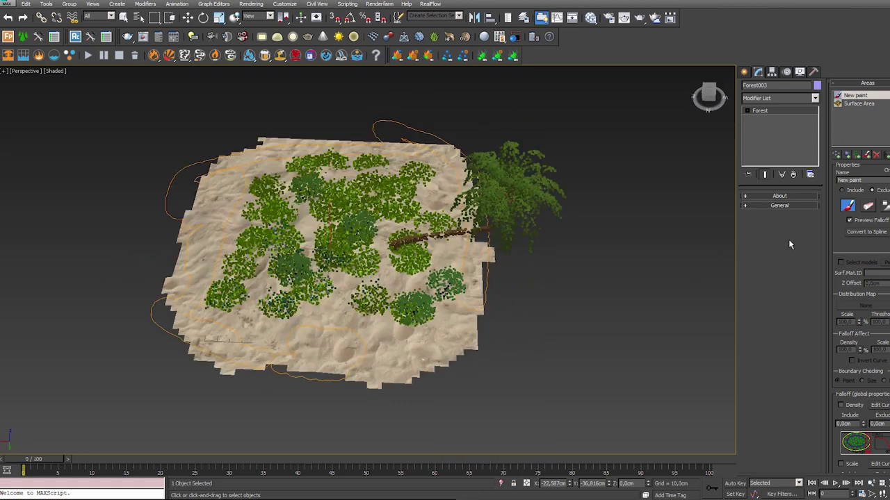
- Deselect the bush forest and frame the island in a low oblique view
left_click(570, 292)
mouse_move(417, 278)
middle_mouse_down("alt")
mouse_move(466, 298)
mouse_move(479, 361)
middle_mouse_up("alt")
scroll(465, 297, "up", 5)
scroll(486, 395, "down", 2)
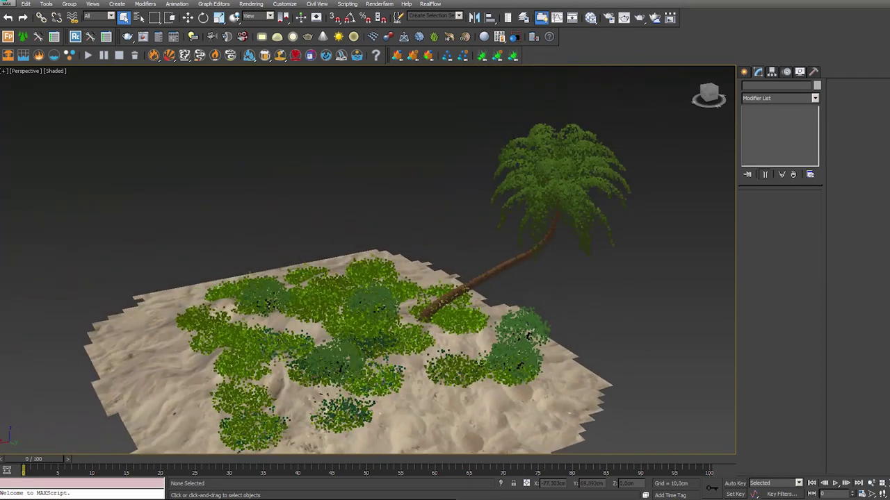
middle_click_drag(487, 395, 472, 394)
left_click(638, 18)
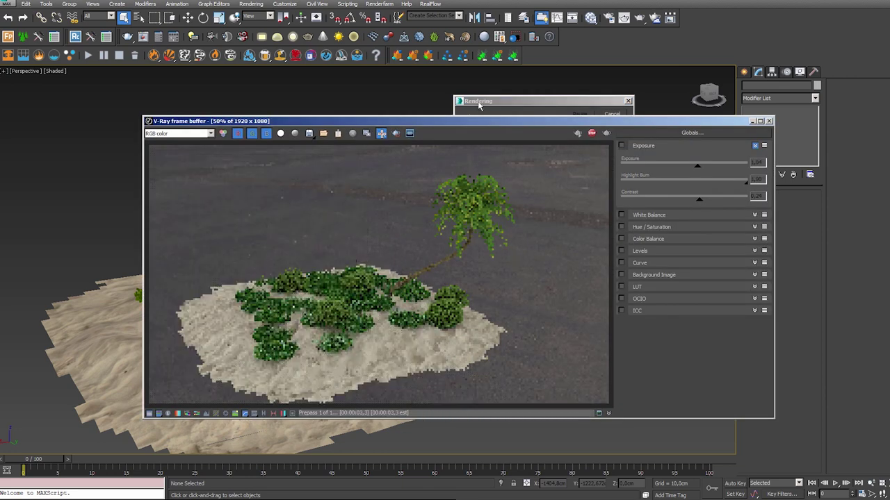
left_click_drag(478, 122, 377, 94)
scroll(369, 186, "up", 3)
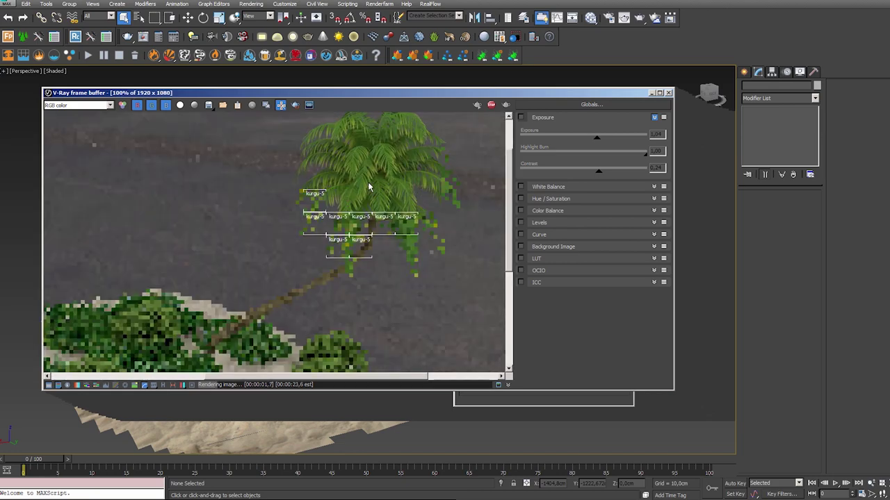
scroll(354, 222, "down", 2)
scroll(341, 265, "up", 4)
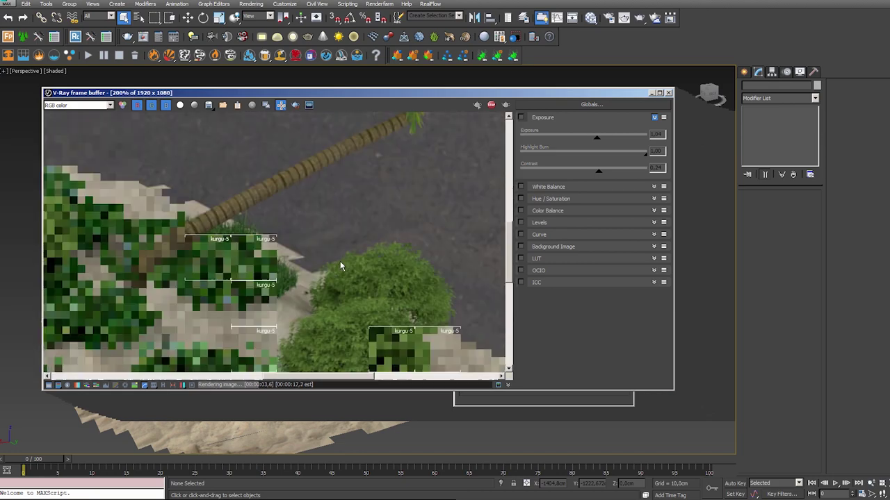
scroll(341, 266, "down", 2)
scroll(313, 267, "down", 2)
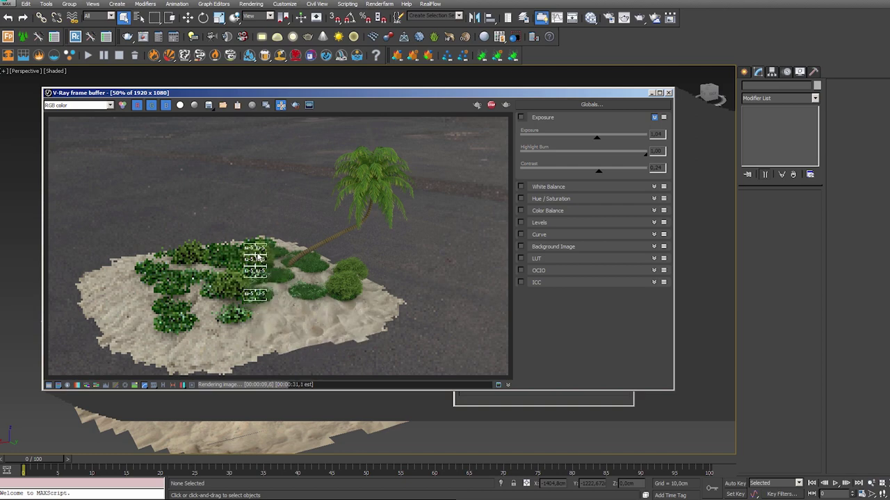
scroll(253, 280, "up", 4)
scroll(253, 280, "down", 2)
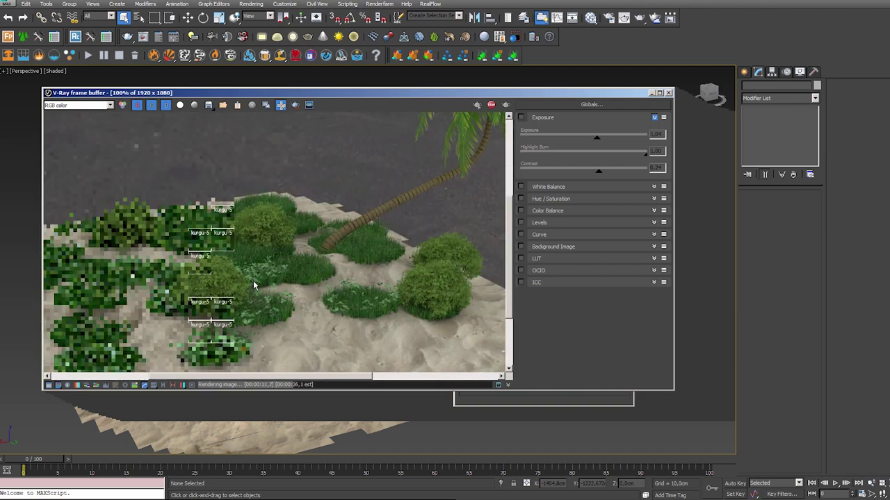
scroll(253, 280, "down", 2)
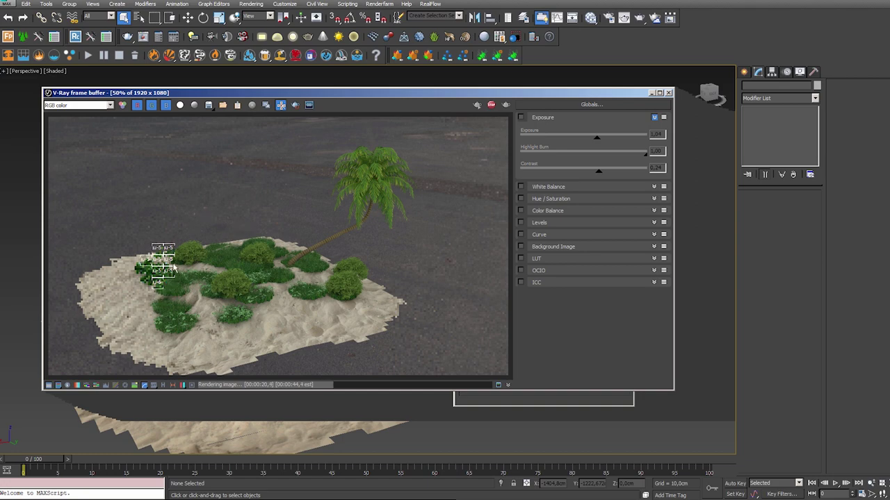
scroll(163, 274, "up", 1)
scroll(167, 278, "up", 1)
scroll(164, 285, "down", 2)
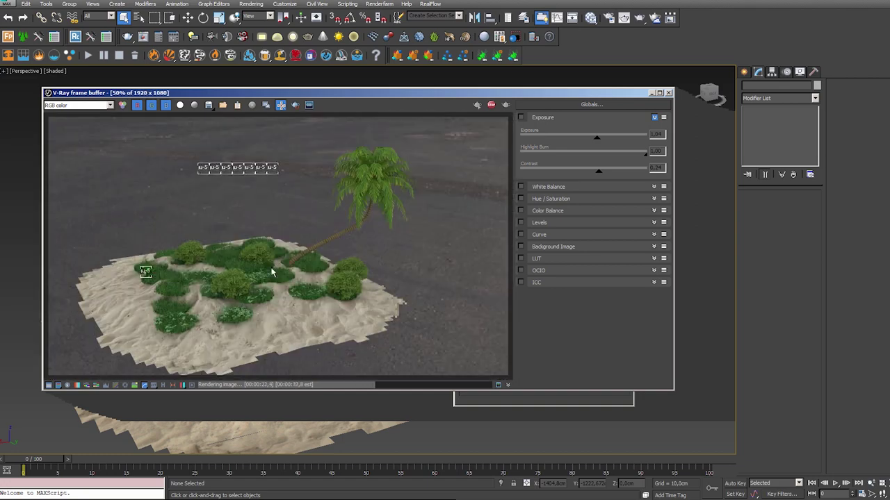
mouse_move(373, 96)
left_mouse_down()
mouse_move(352, 92)
mouse_move(364, 90)
left_mouse_up()
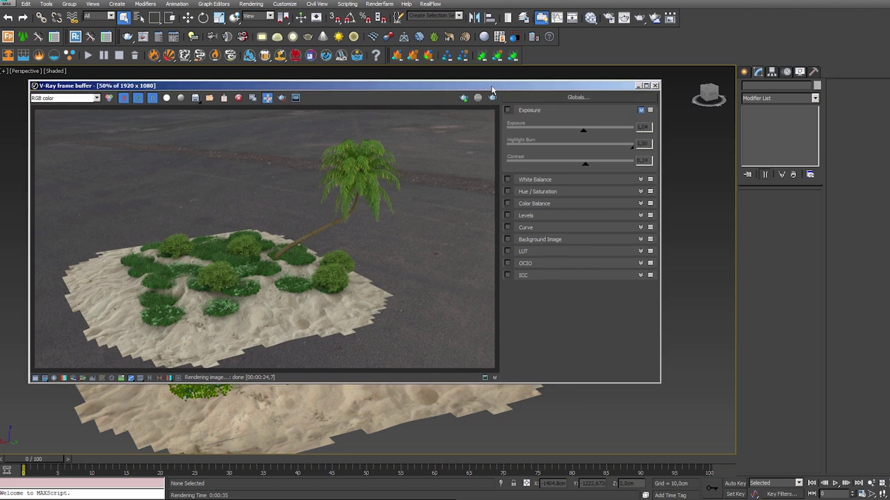
left_click_drag(492, 89, 483, 89)
left_click(27, 378)
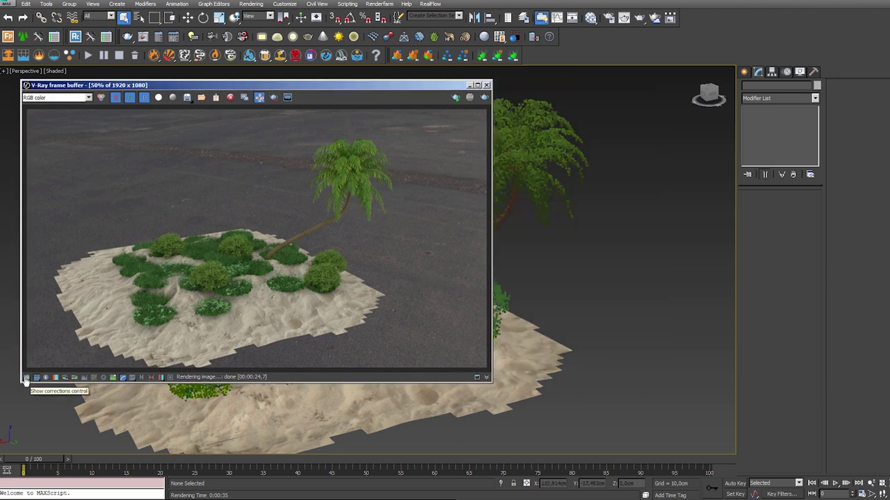
left_click_drag(219, 89, 173, 86)
left_click(451, 81)
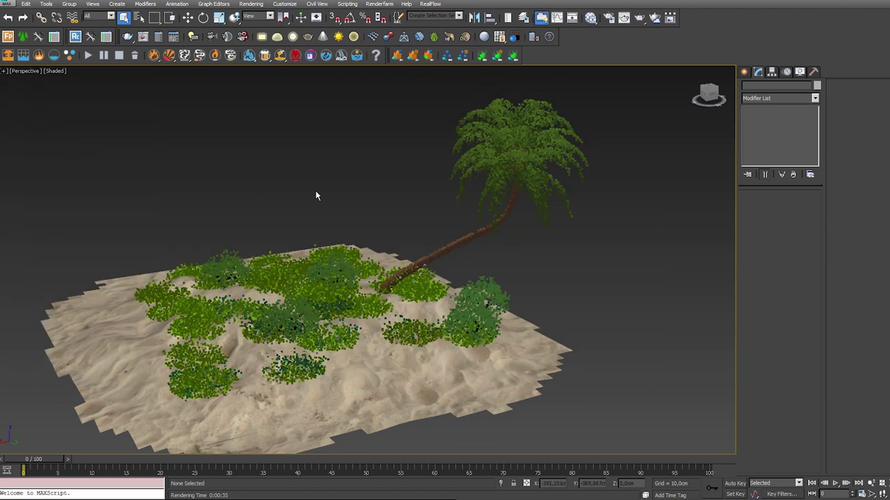
middle_click_drag(316, 196, 379, 149)
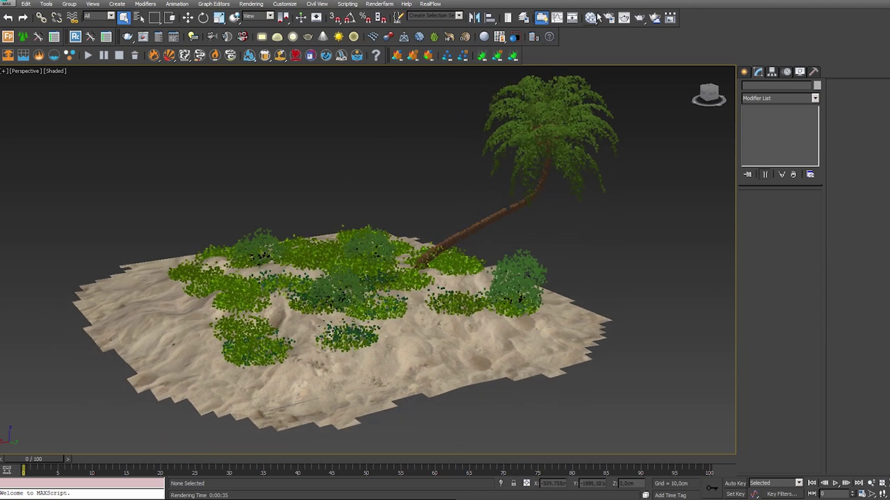
- Start a V-Ray RT render with Target ActiveShade and Engine type CUDA
key("F10")
left_click(636, 123)
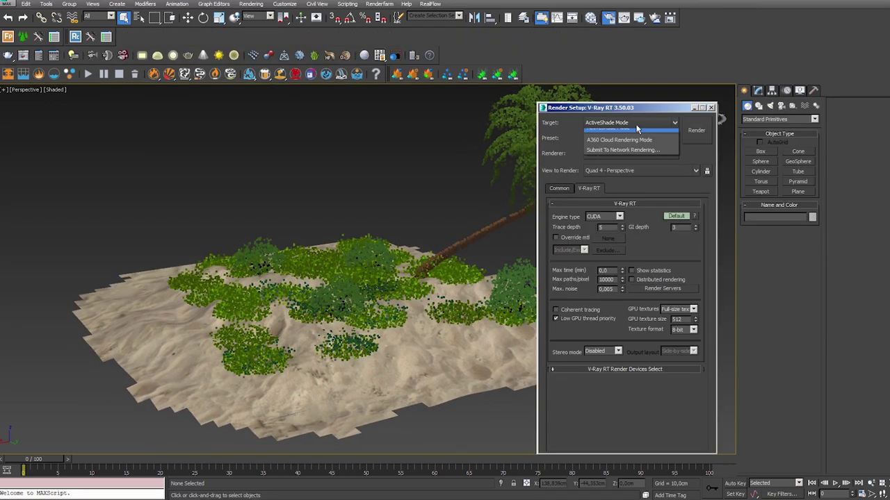
left_click(636, 128)
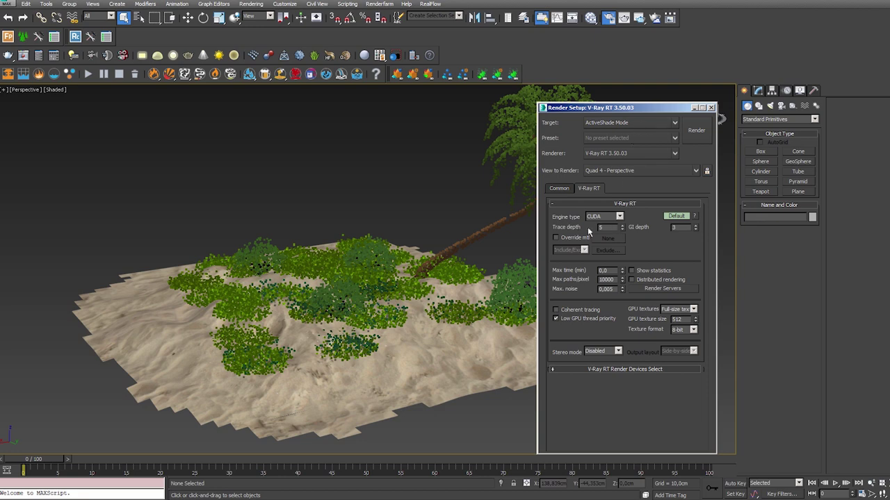
left_click(613, 220)
left_click(606, 237)
left_click(618, 217)
left_click(608, 237)
left_click(695, 130)
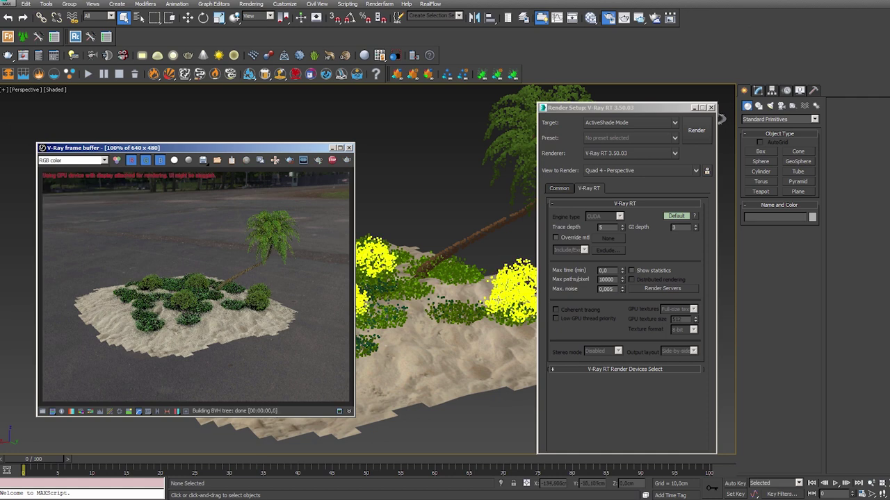
- Close Render Setup, move the render window aside and orbit around the palm
mouse_move(486, 316)
middle_mouse_down("alt")
mouse_move(439, 313)
mouse_move(445, 285)
middle_mouse_up("alt")
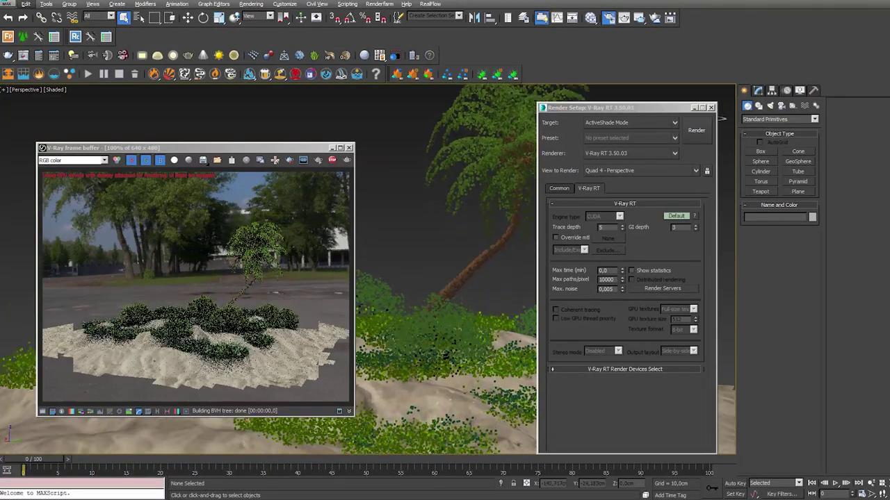
left_click(694, 109)
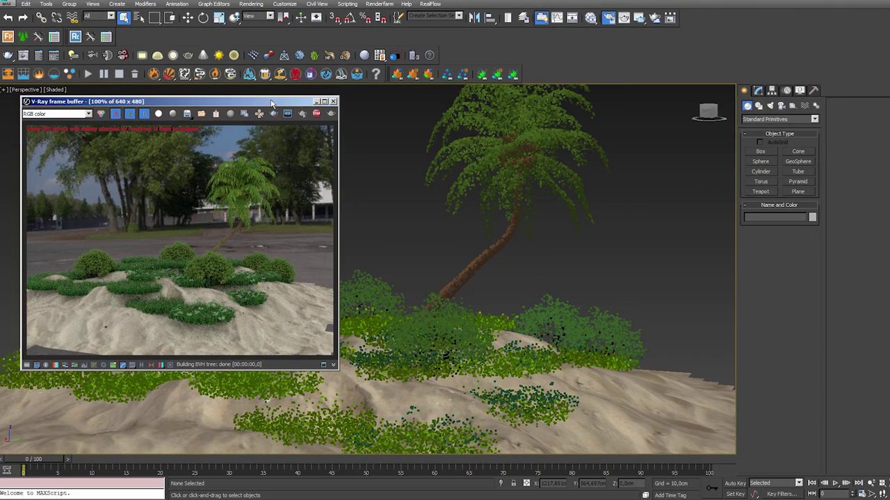
left_click_drag(274, 148, 260, 92)
left_click(508, 276)
mouse_move(508, 276)
middle_mouse_down("alt")
mouse_move(470, 283)
mouse_move(572, 267)
mouse_move(444, 275)
middle_mouse_up("alt")
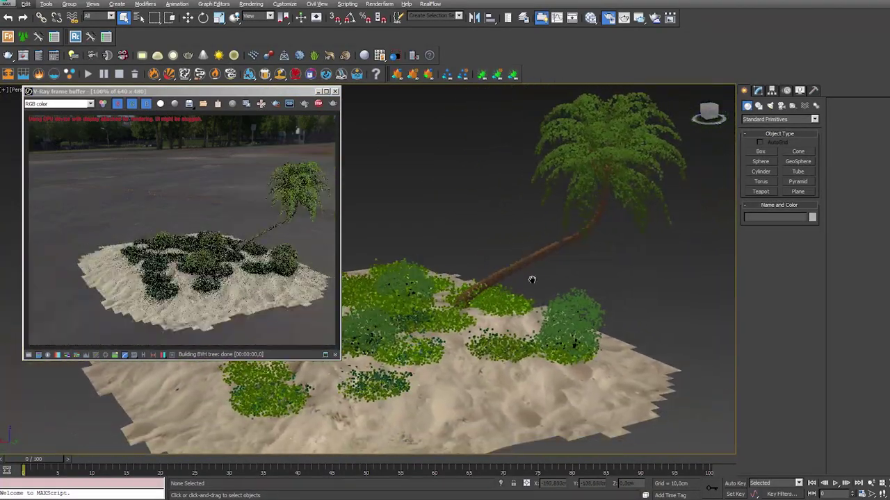
left_click(350, 6)
left_click(349, 6)
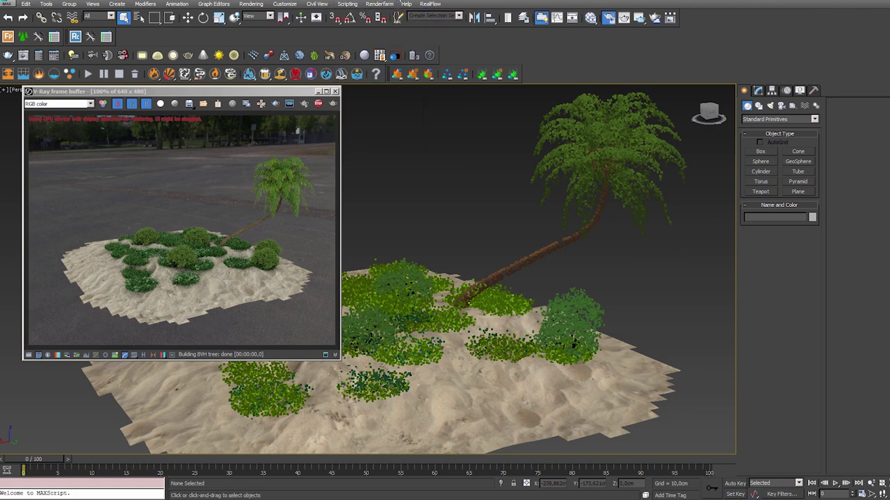
- Toggle the HDRI environment background off and back on, close Environment and Effects, and recentre the island
key("8")
left_click_drag(133, 85, 552, 141)
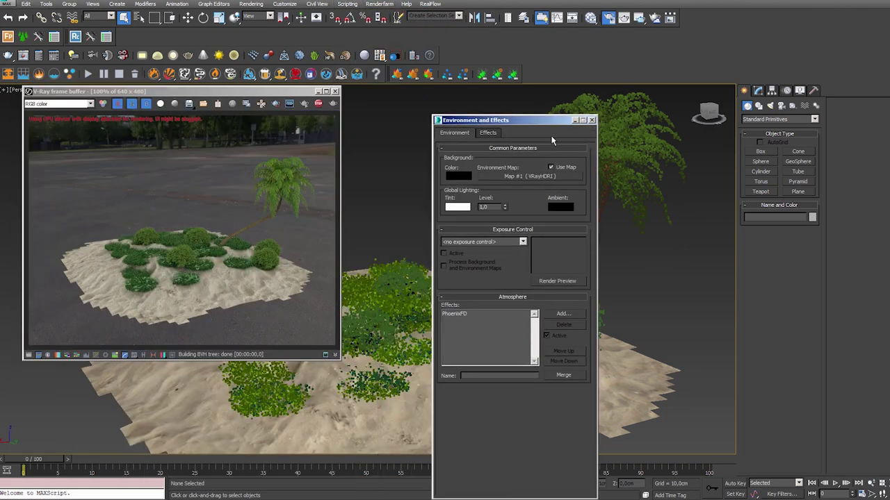
left_click(549, 167)
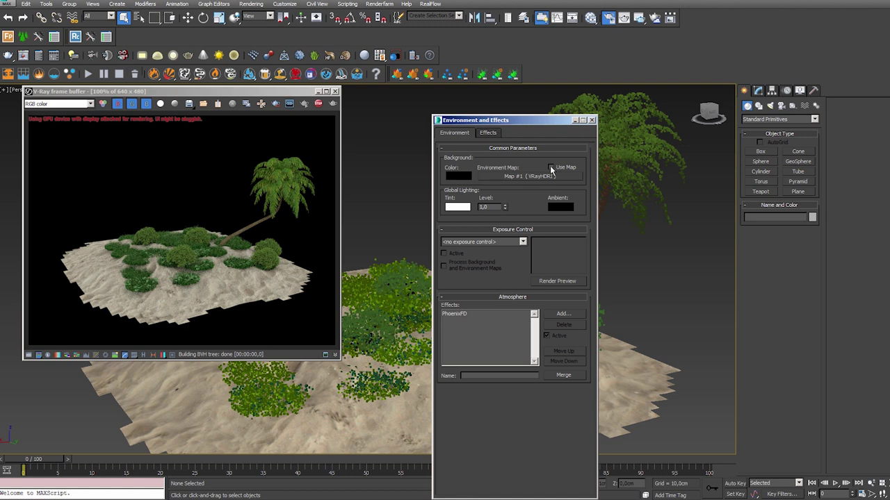
left_click(550, 168)
left_click(591, 121)
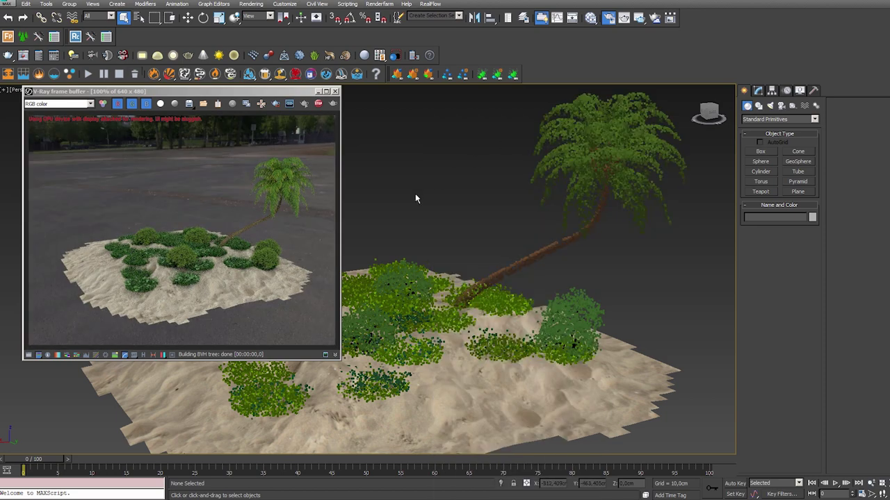
scroll(433, 234, "down", 5)
scroll(428, 209, "up", 5)
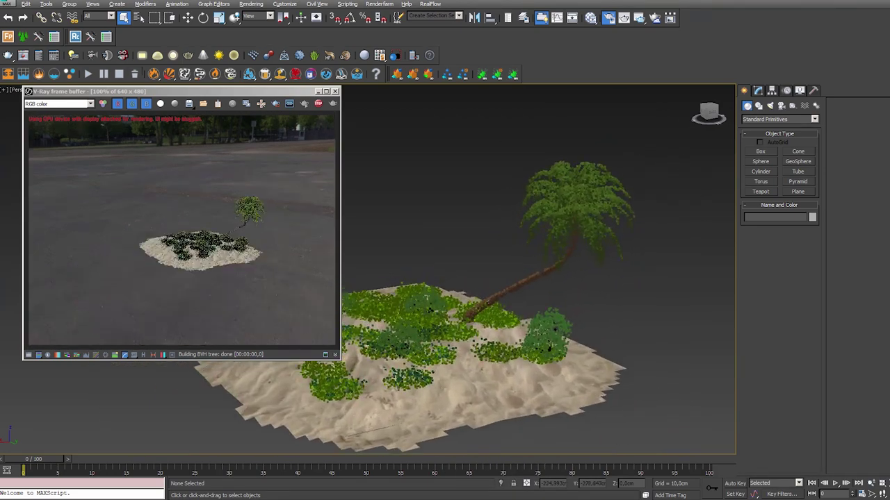
middle_click_drag(429, 206, 425, 197)
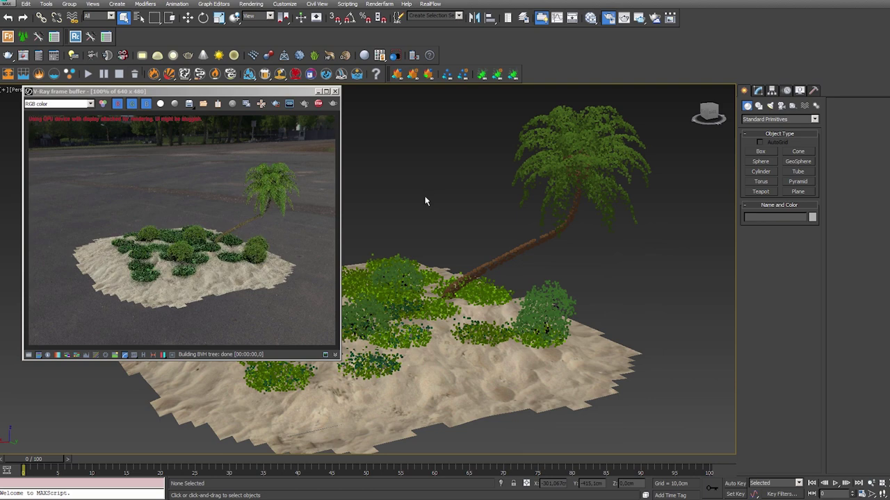
- Create a VRayLight of type Dome and place it beside the island
left_click(770, 106)
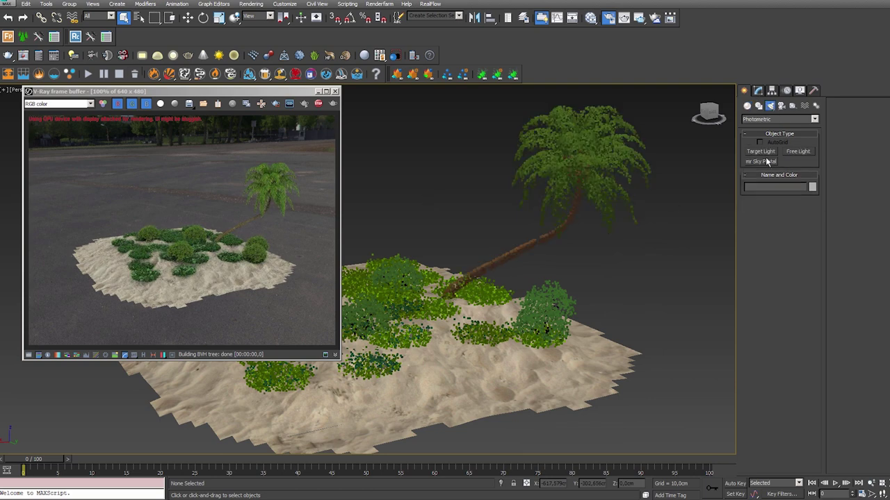
left_click(763, 120)
left_click(754, 147)
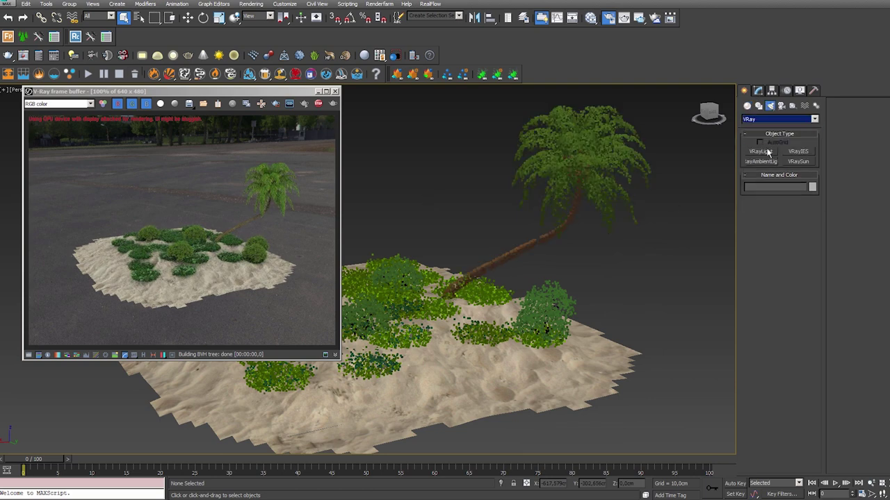
left_click(761, 151)
scroll(628, 239, "down", 1)
left_click(809, 214)
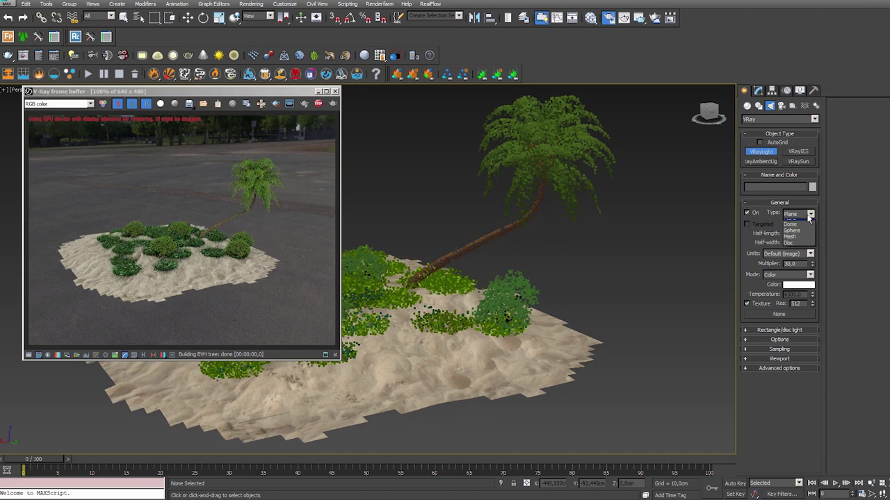
left_click(790, 224)
middle_click_drag(726, 261, 608, 276)
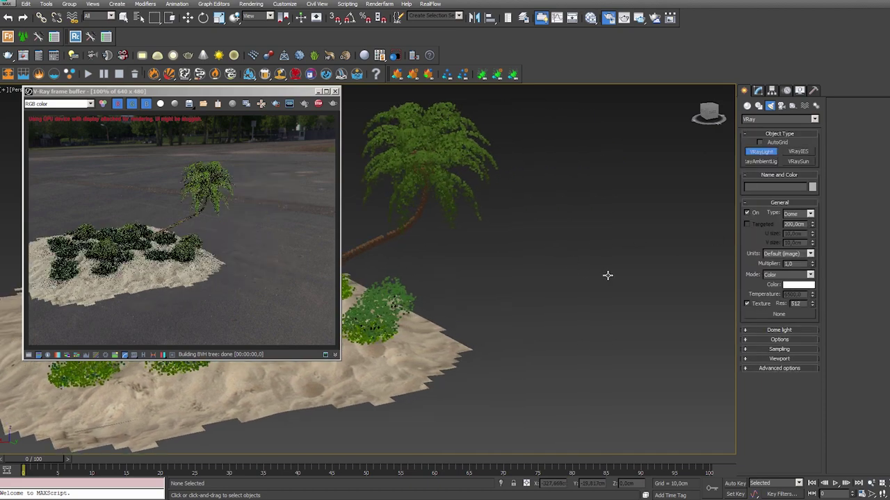
left_click(608, 275)
right_click(608, 275)
- Frame the new dome light in the viewport and bring up its settings
middle_click_drag(510, 285, 669, 288)
scroll(669, 288, "up", 2)
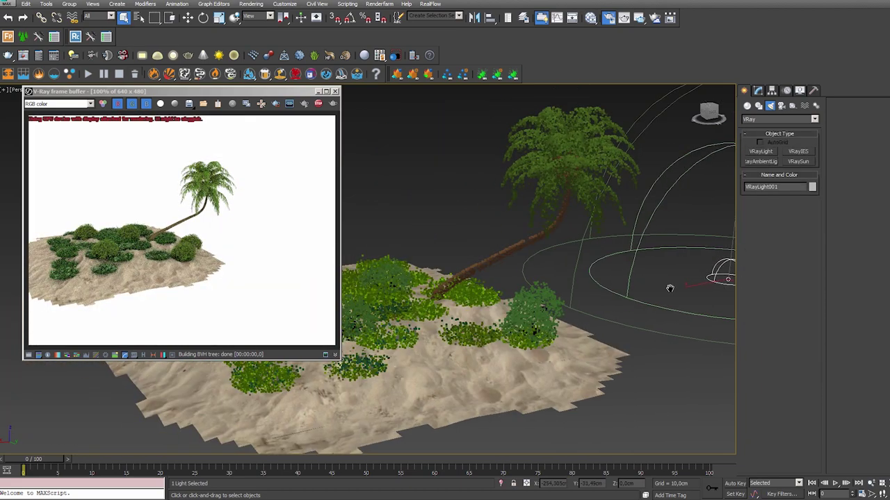
scroll(669, 288, "up", 2)
scroll(625, 292, "up", 2)
scroll(591, 297, "up", 1)
scroll(567, 300, "up", 1)
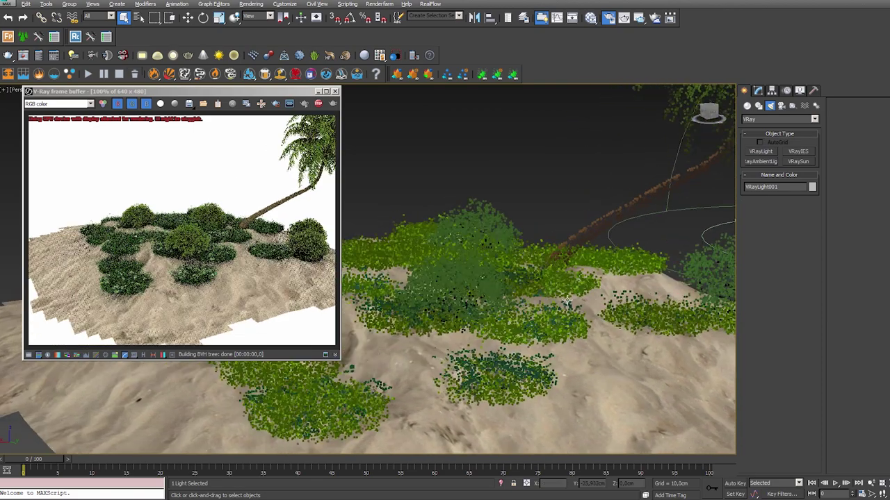
scroll(567, 302, "down", 2)
scroll(567, 302, "down", 2)
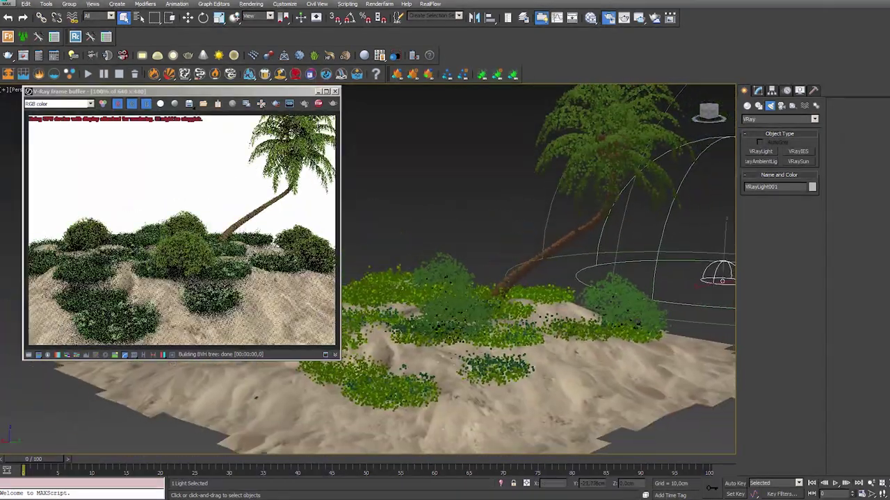
scroll(567, 303, "down", 2)
scroll(567, 302, "up", 2)
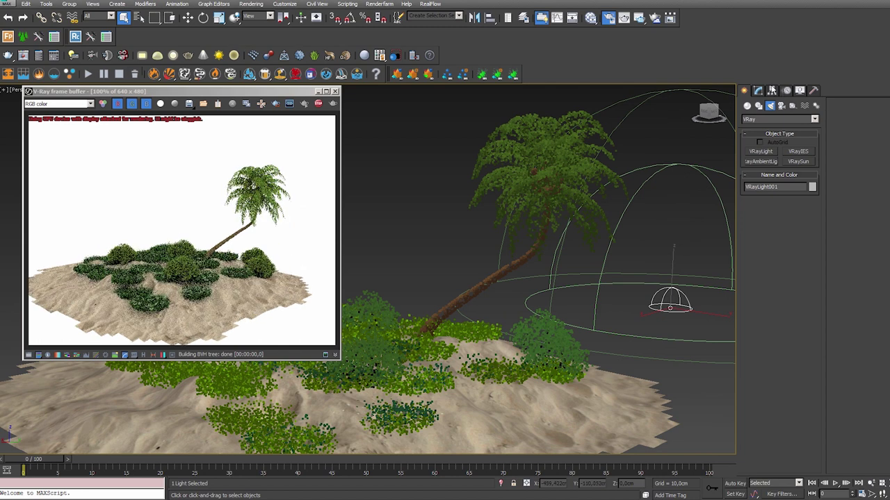
left_click(758, 91)
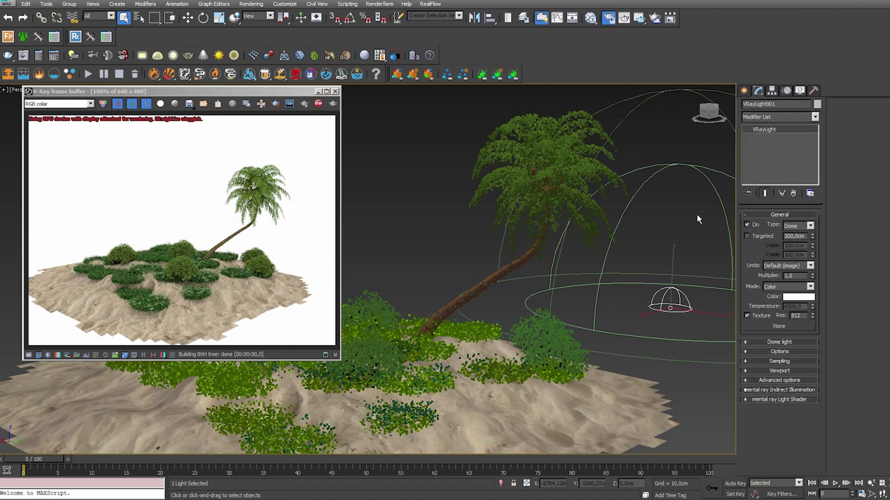
right_click(683, 313)
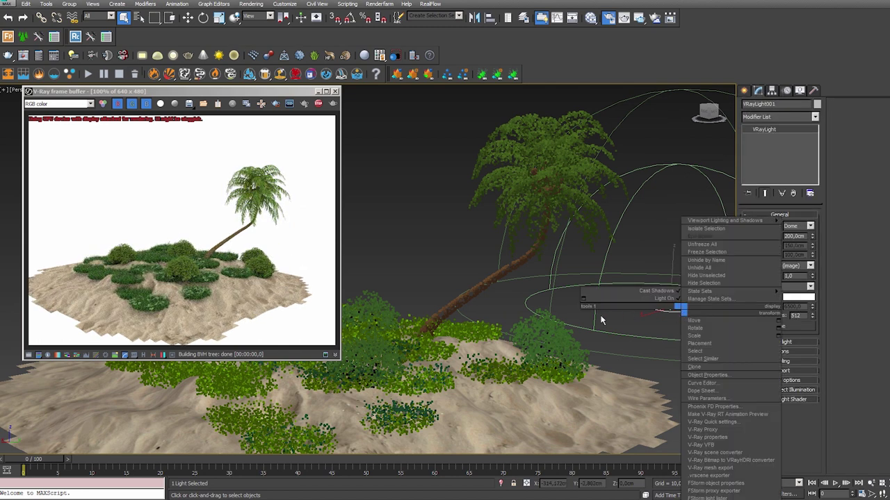
- Switch to the Front view and frame the dome light and island
key("f")
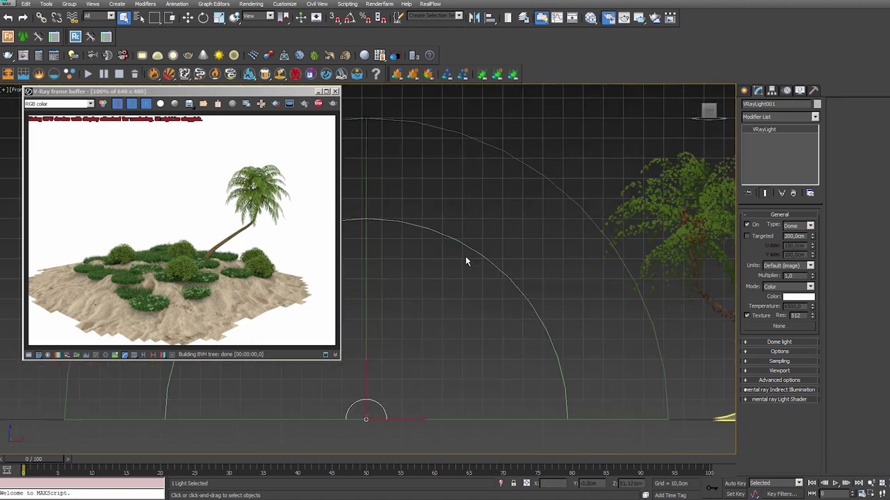
scroll(563, 336, "down", 5)
scroll(564, 336, "down", 2)
middle_click_drag(563, 336, 432, 317)
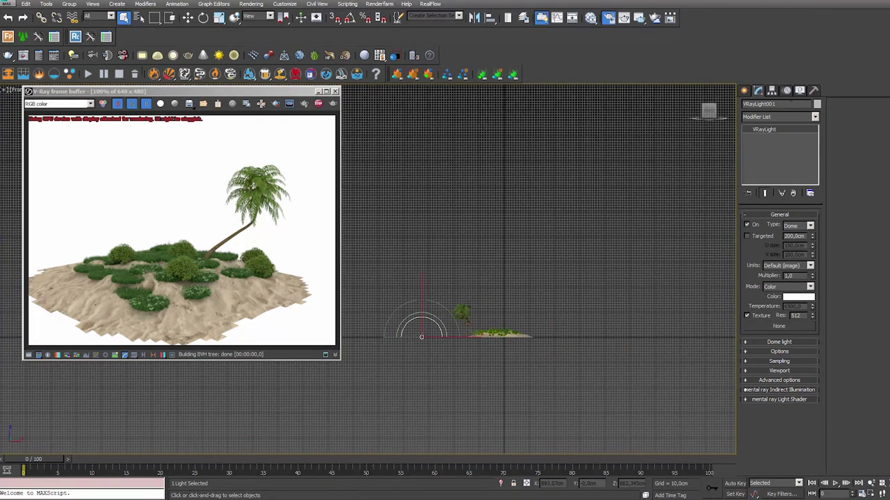
left_click(744, 92)
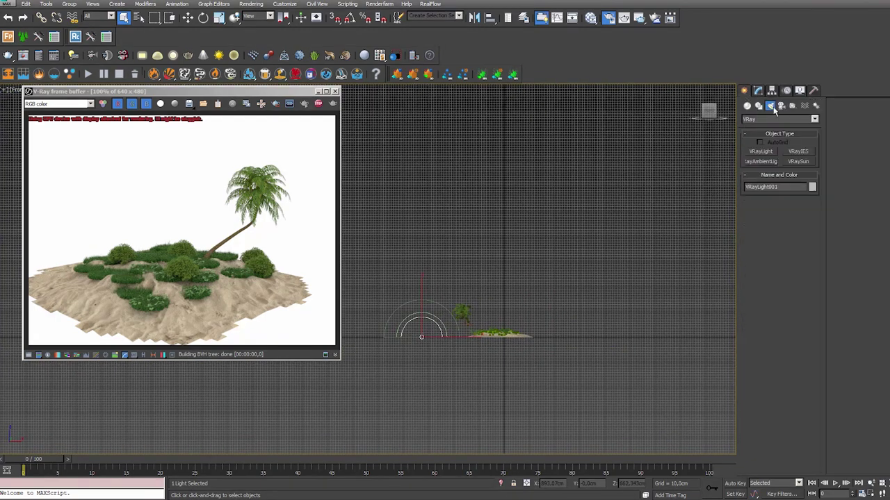
- Draw a VRaySun in Front view angled down onto the island, declining the VRaySky map
left_click(798, 161)
middle_click_drag(455, 232, 494, 242)
scroll(495, 243, "down", 2)
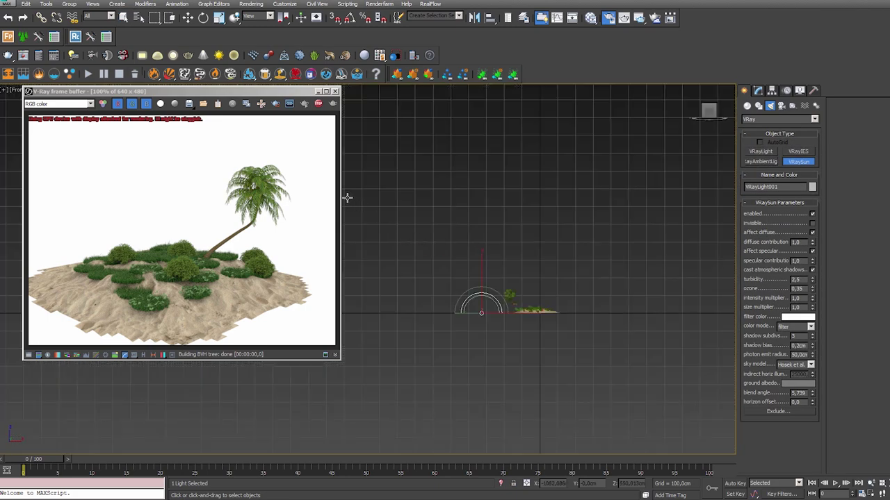
left_click_drag(347, 198, 539, 310)
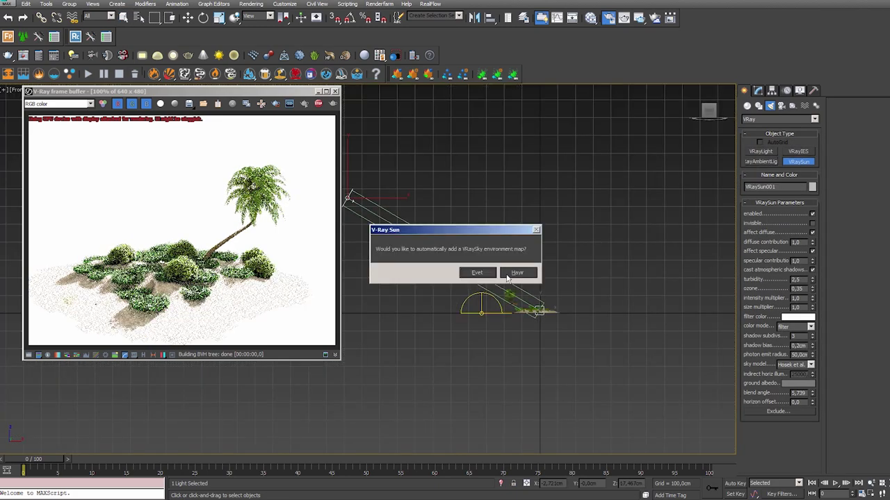
left_click(516, 272)
right_click(512, 273)
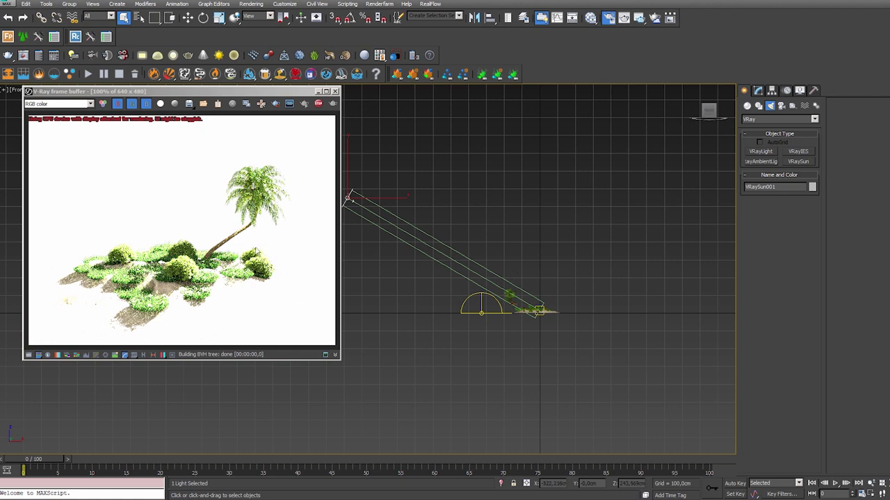
left_click_drag(224, 93, 185, 110)
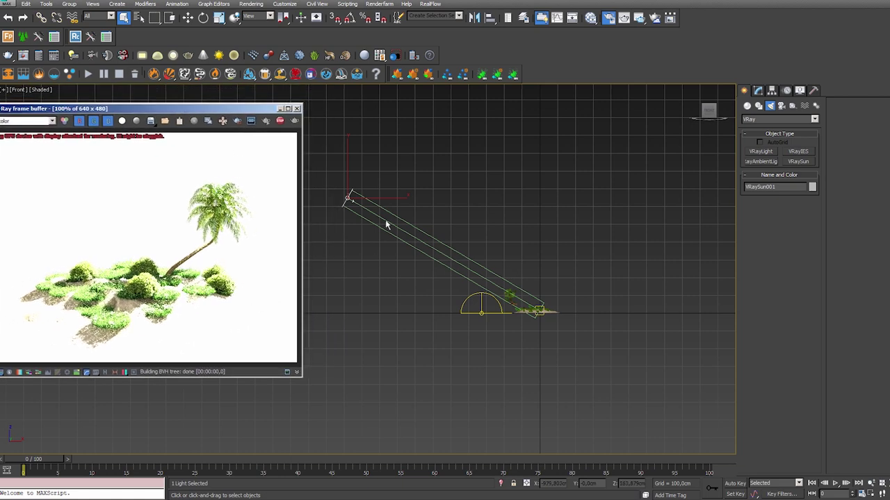
- In Top view, move the VRaySun up and left of the island, then raise it higher
key("t")
scroll(504, 246, "up", 5)
scroll(499, 255, "up", 3)
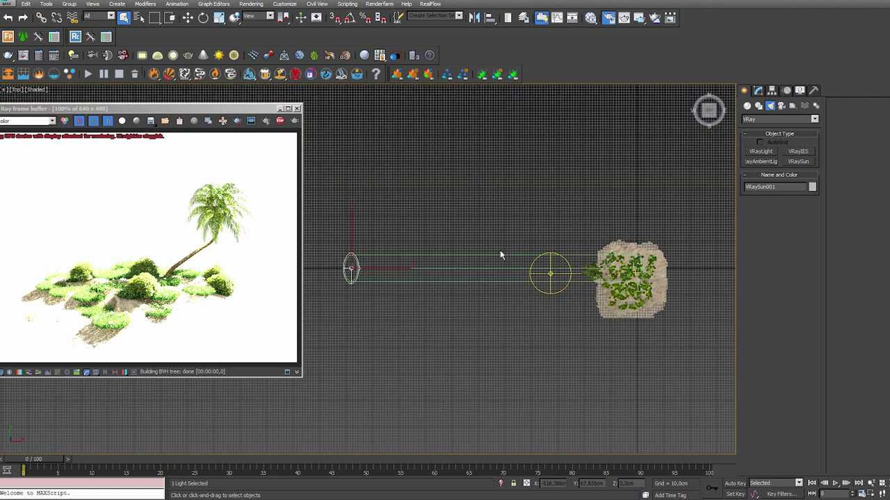
scroll(500, 256, "down", 4)
key("w")
mouse_move(441, 242)
left_mouse_down()
mouse_move(450, 192)
mouse_move(571, 176)
mouse_move(483, 172)
left_mouse_up()
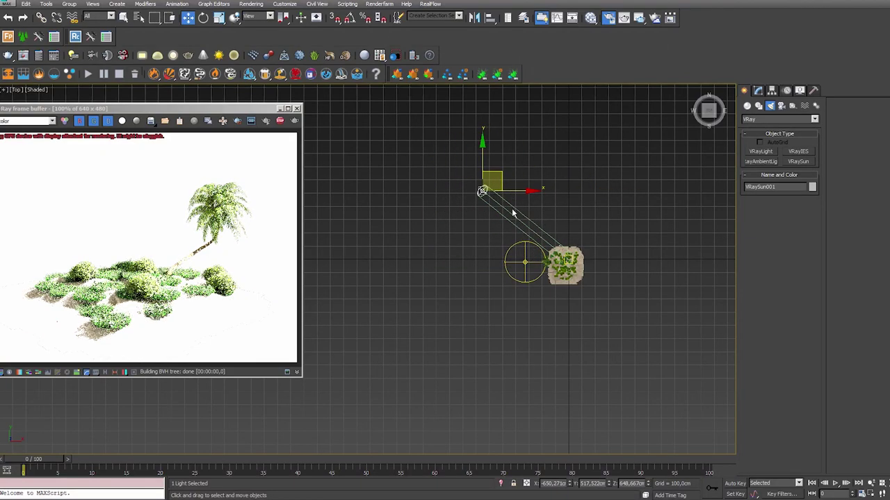
left_click_drag(490, 184, 478, 200)
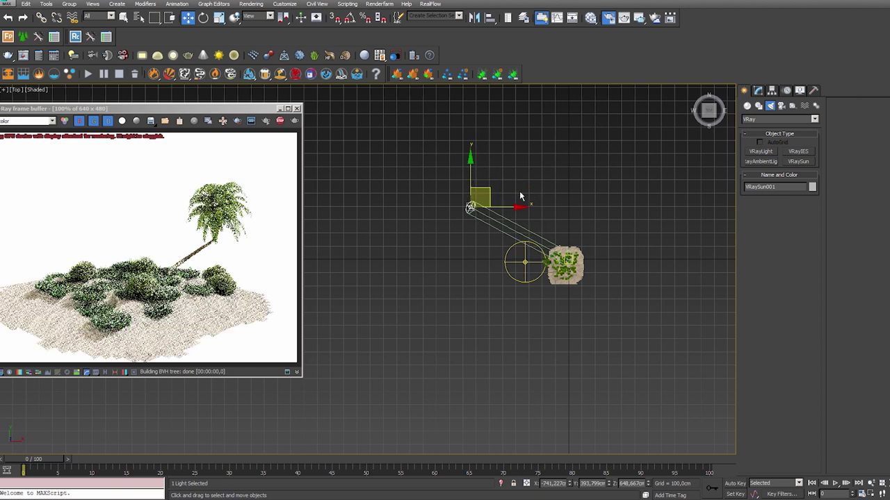
middle_click_drag(478, 233, 467, 167, "alt")
left_click_drag(467, 159, 469, 215)
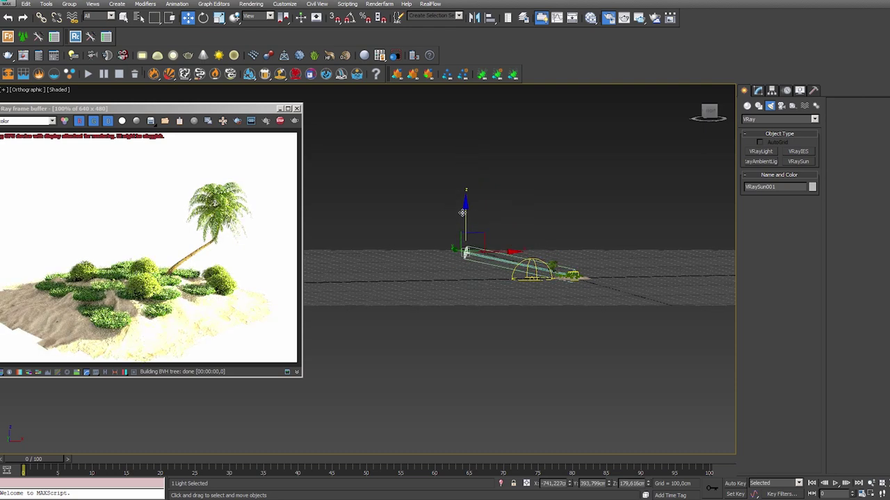
left_click_drag(462, 212, 465, 164)
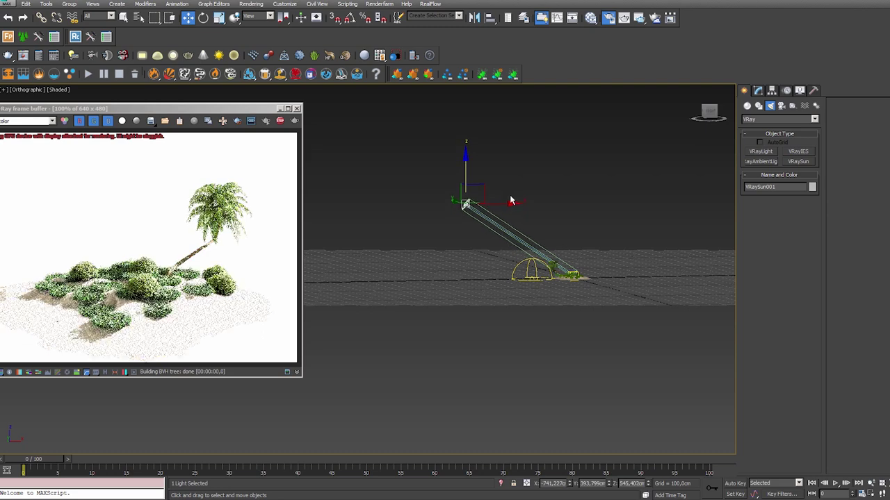
middle_click_drag(511, 201, 518, 229, "alt")
left_click(757, 90)
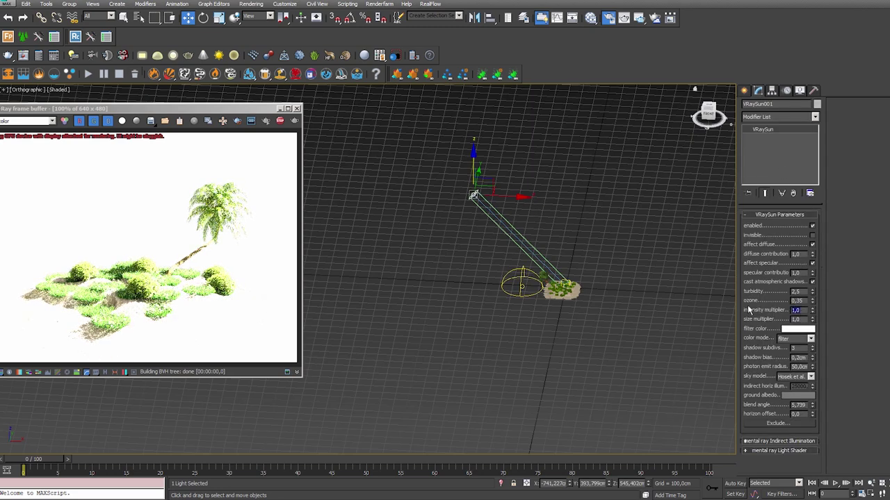
- Confirm the sun intensity multiplier of 0.4 and switch to the Perspective view
key("Return")
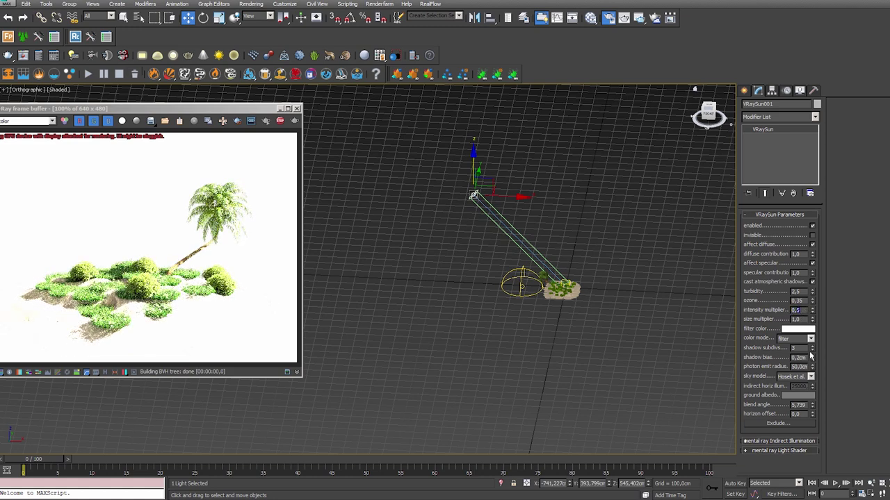
middle_click_drag(529, 278, 542, 264, "alt")
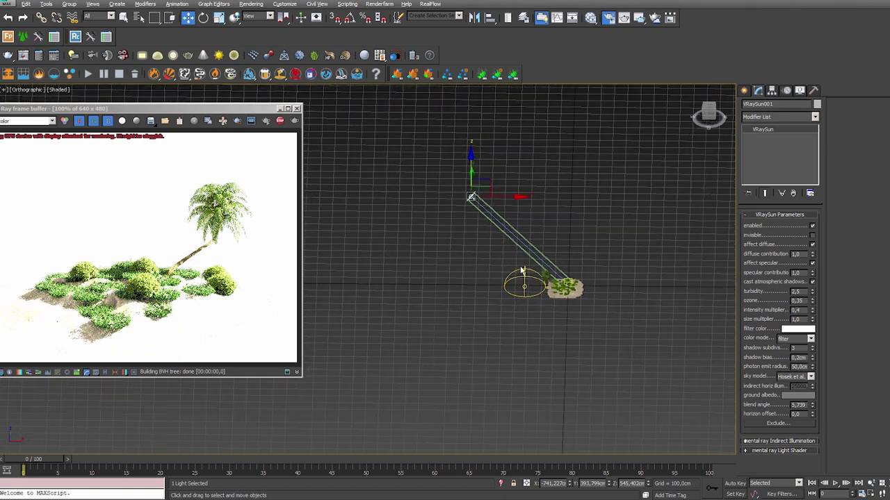
key("p")
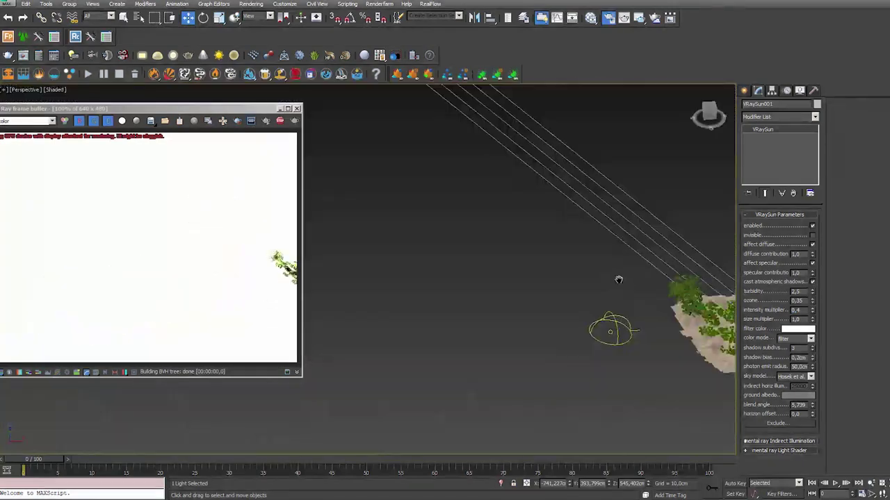
mouse_move(617, 278)
middle_mouse_down()
mouse_move(497, 283)
mouse_move(515, 271)
mouse_move(499, 265)
middle_mouse_up()
- Zoom in, restore the render window on screen, and select the dome light
scroll(531, 247, "up", 6)
scroll(531, 247, "up", 3)
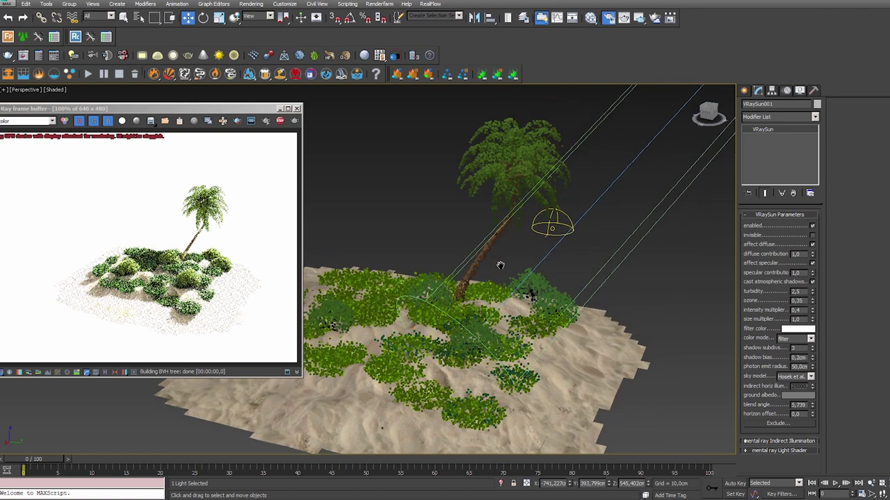
left_click_drag(236, 109, 282, 106)
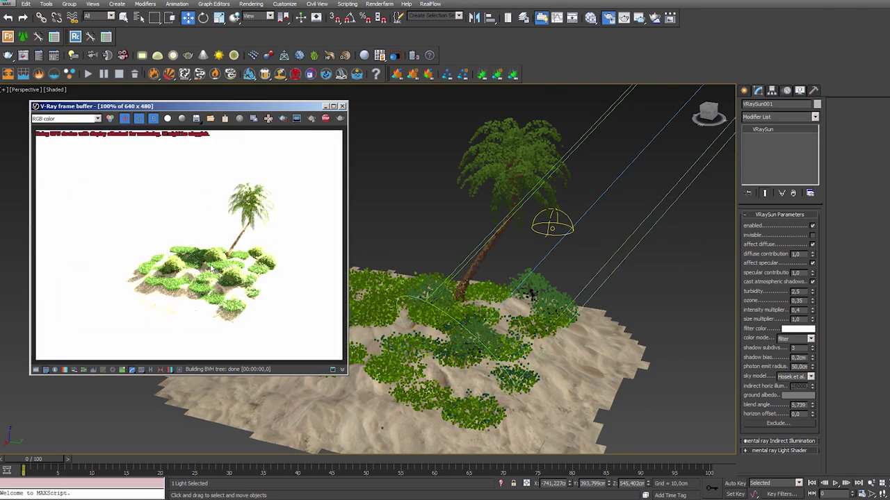
left_click(551, 226)
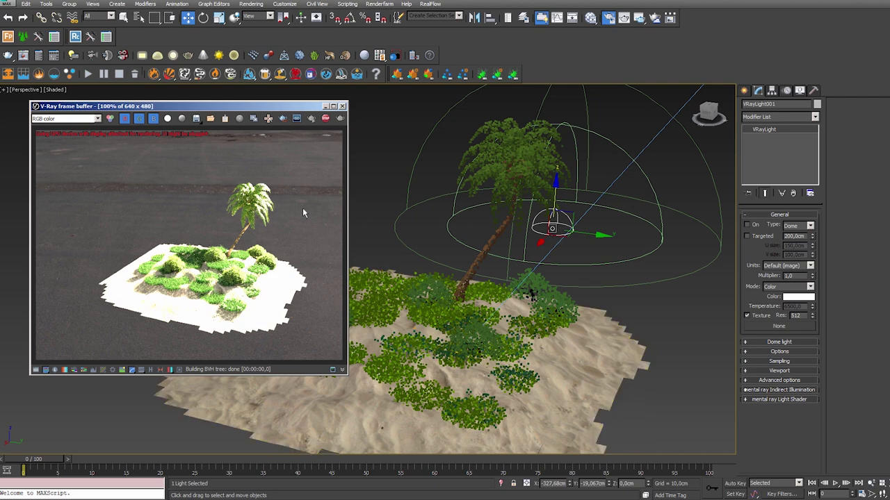
- Use Physical Camera Exposure Control with 10 EV for non-physical cameras in Environment settings
mouse_move(526, 199)
middle_mouse_down("alt")
mouse_move(455, 234)
mouse_move(451, 215)
mouse_move(469, 211)
middle_mouse_up("alt")
key("8")
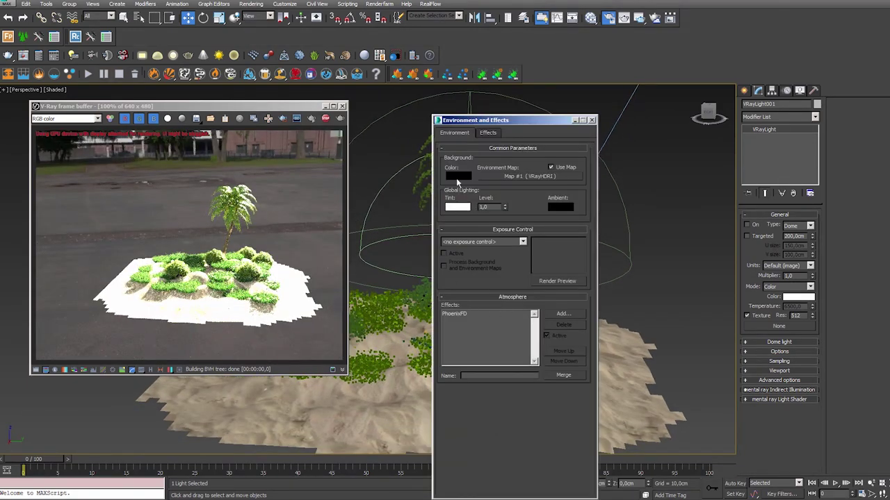
left_click(512, 241)
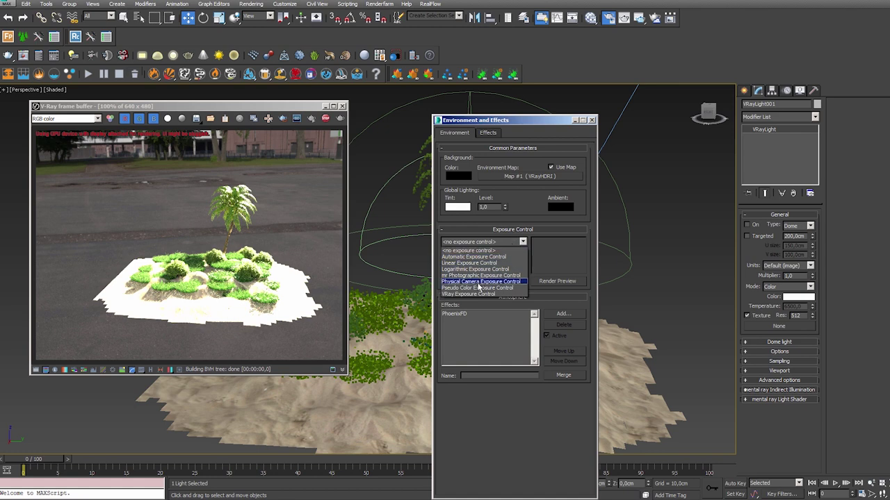
left_click(479, 284)
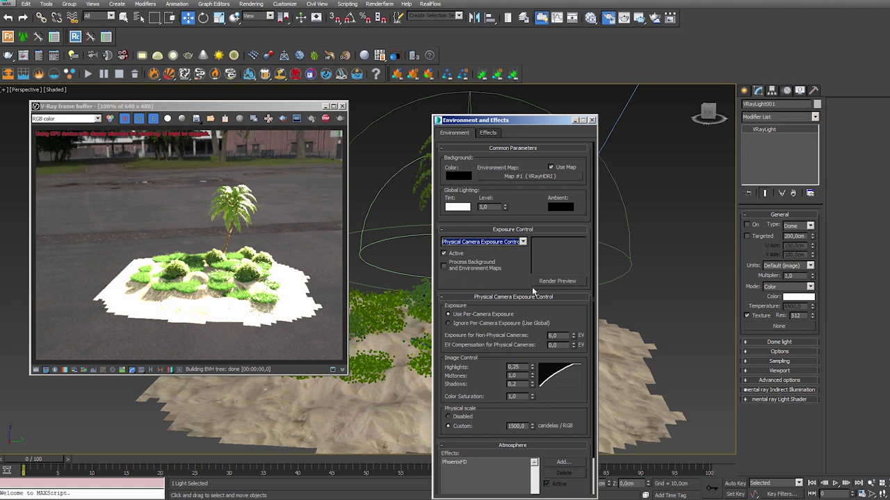
double_click(556, 335)
type("5")
key("Return")
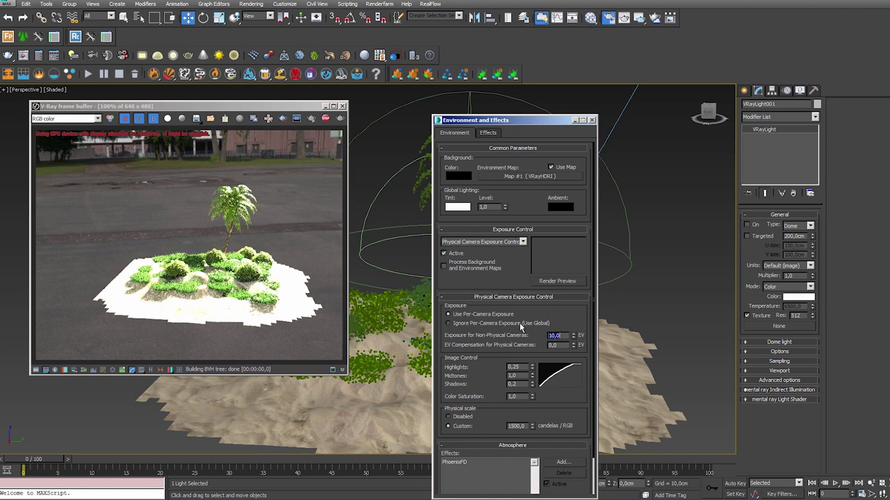
type("5")
key("Return")
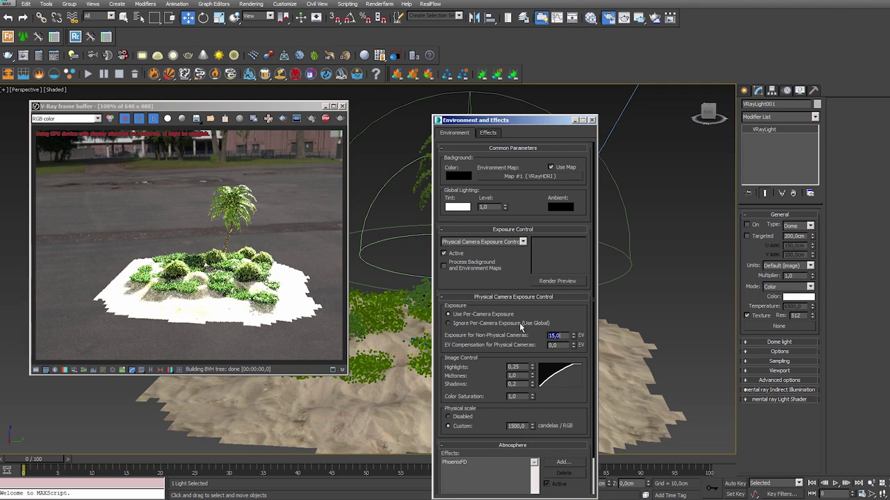
type("1")
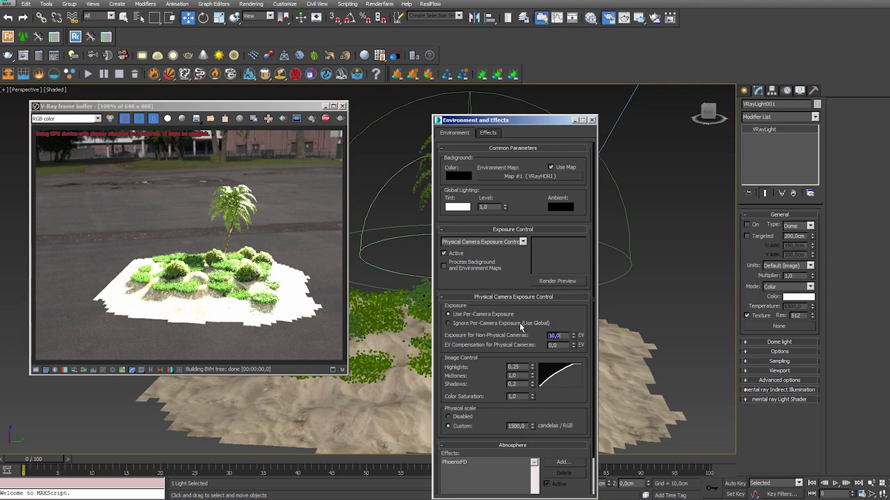
left_click(591, 119)
mouse_move(586, 163)
middle_mouse_down("alt")
mouse_move(625, 271)
mouse_move(502, 255)
mouse_move(554, 230)
middle_mouse_up("alt")
scroll(554, 231, "up", 3)
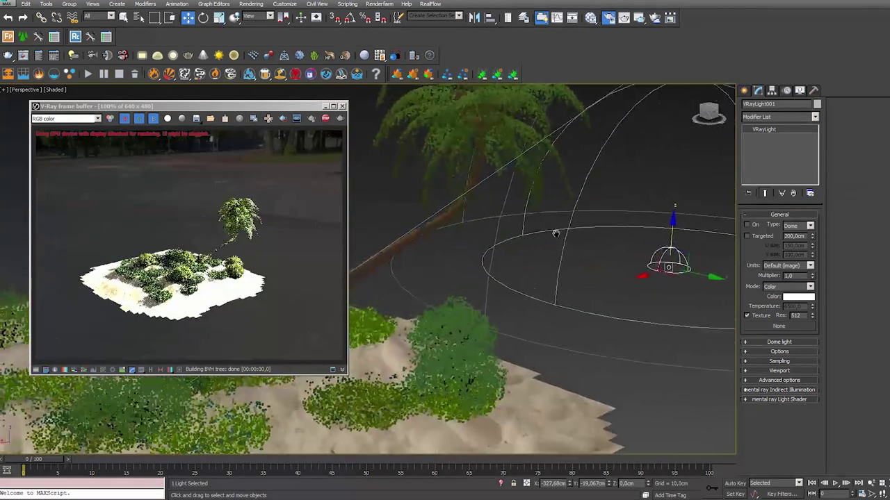
scroll(595, 224, "up", 3)
scroll(595, 224, "down", 3)
scroll(595, 224, "down", 3)
scroll(594, 224, "down", 3)
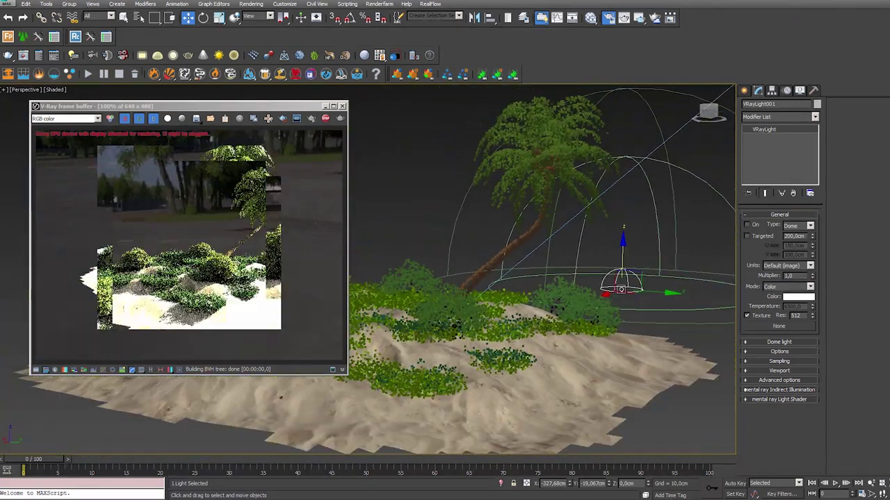
scroll(595, 224, "down", 1)
scroll(529, 270, "up", 2)
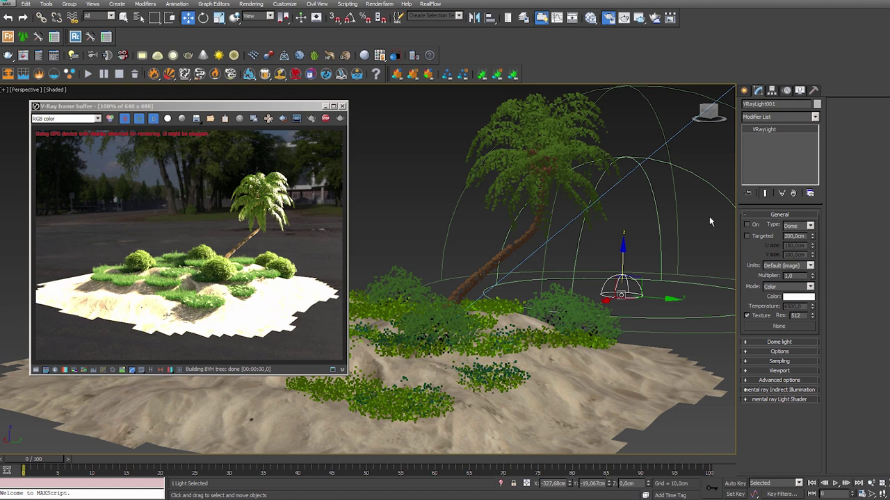
- Set VRaySun001's intensity multiplier to 0,1 and orbit to check the softer sand lighting
left_click(692, 162)
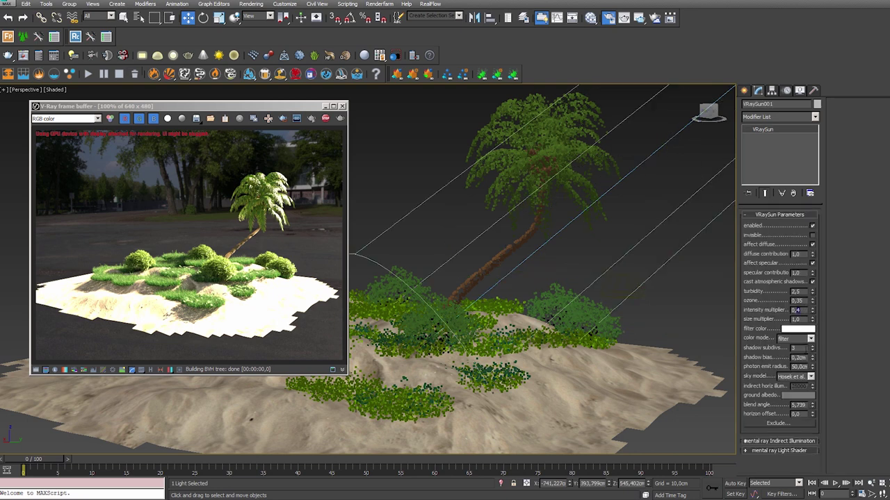
type("0,1")
key("Return")
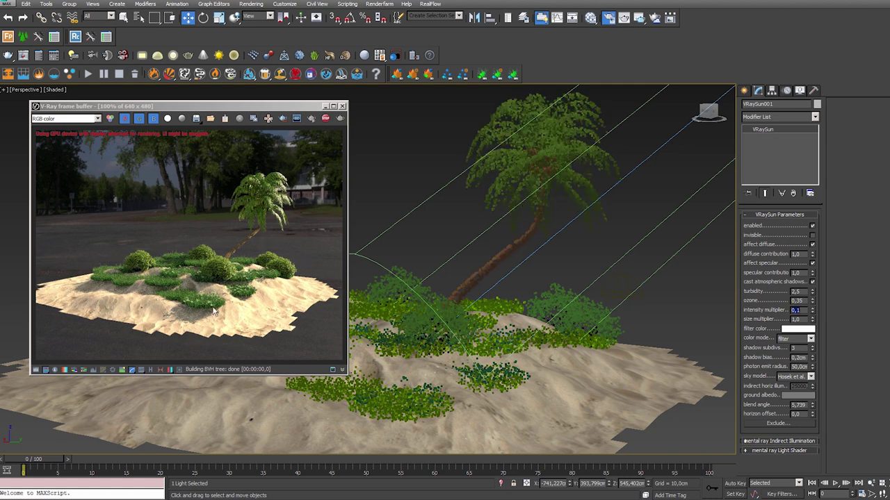
scroll(186, 313, "up", 1)
scroll(174, 305, "up", 1)
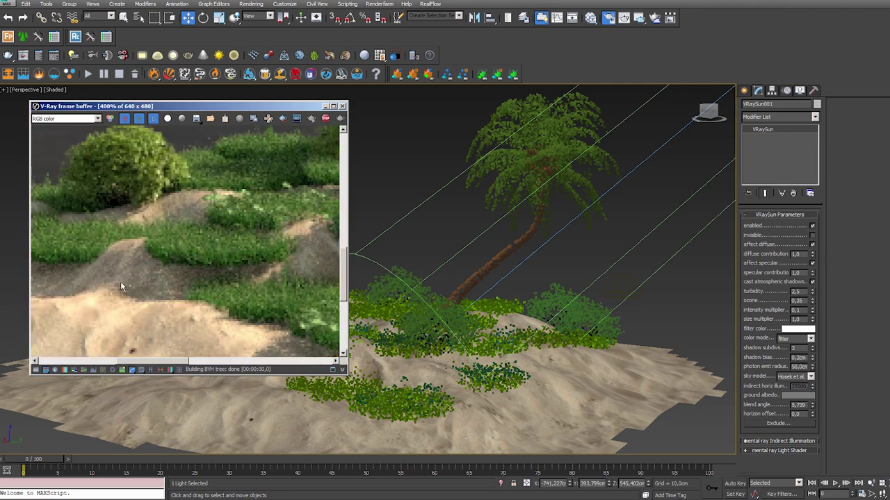
scroll(139, 289, "down", 1)
scroll(165, 300, "down", 1)
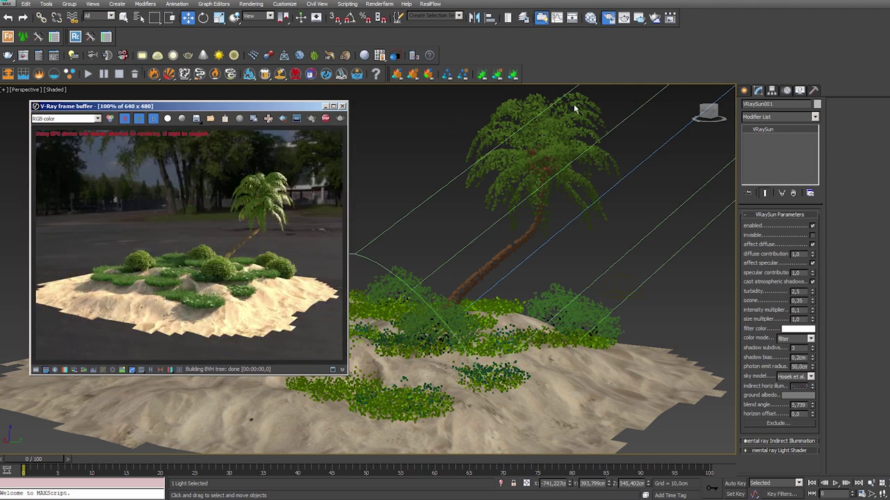
mouse_move(636, 243)
middle_mouse_down("alt")
mouse_move(576, 255)
mouse_move(548, 287)
middle_mouse_up("alt")
scroll(655, 408, "down", 5)
scroll(546, 264, "up", 3)
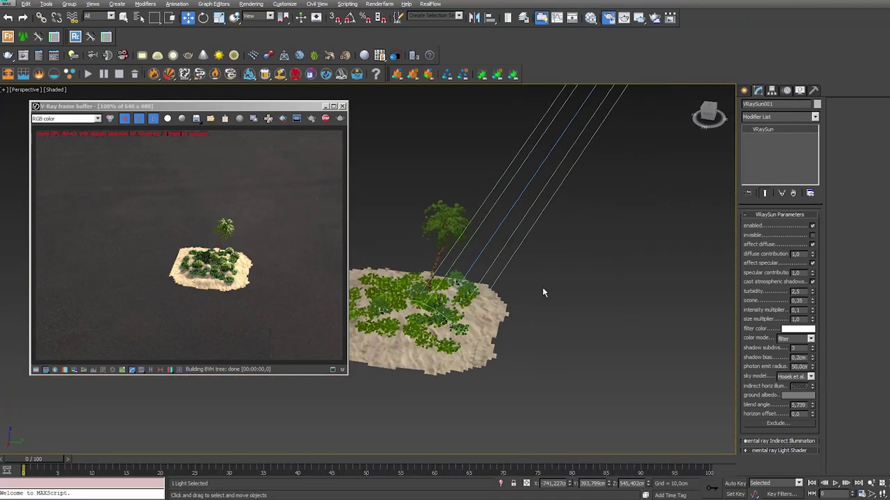
- Clear the HDRI Map #1 from the environment background
left_click(471, 235)
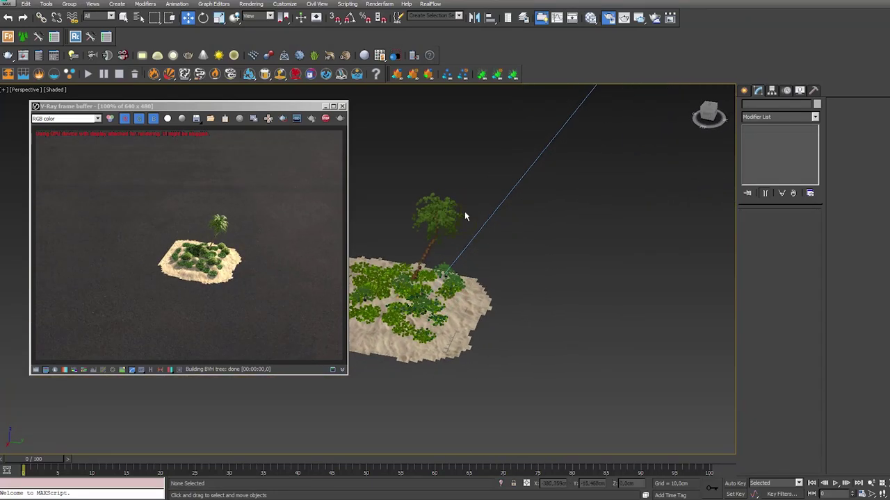
key("8")
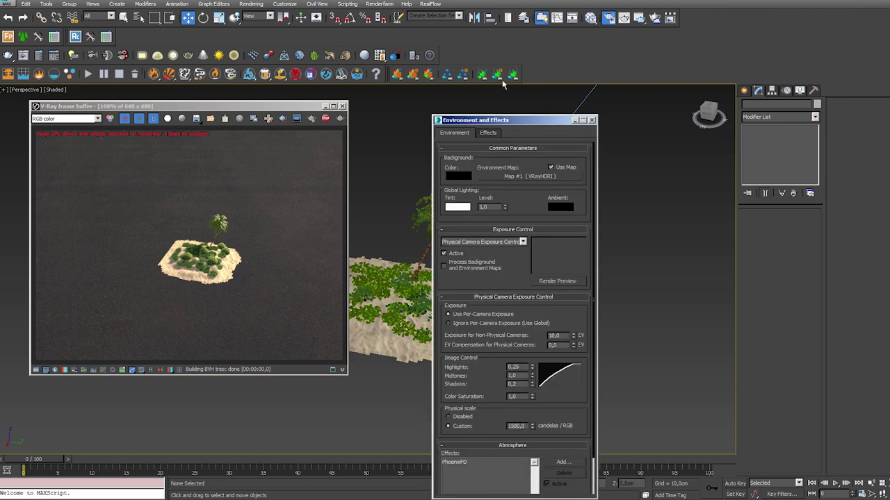
right_click(527, 173)
left_click(542, 195)
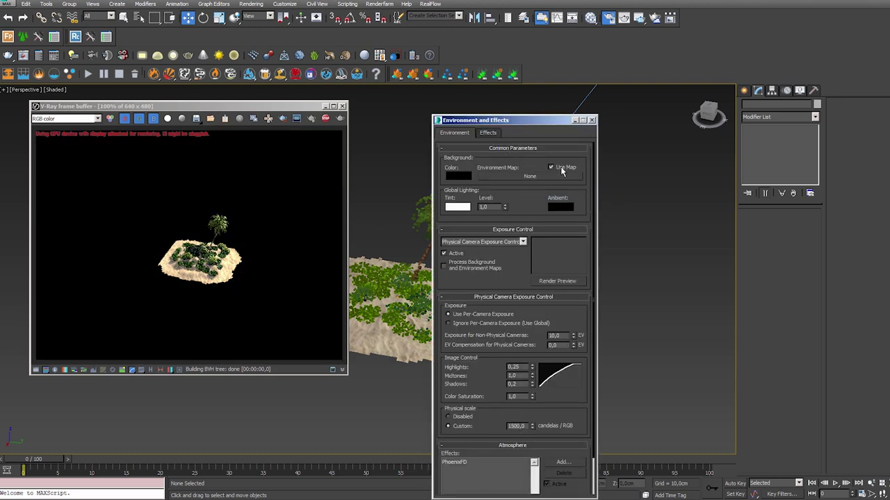
left_click(591, 120)
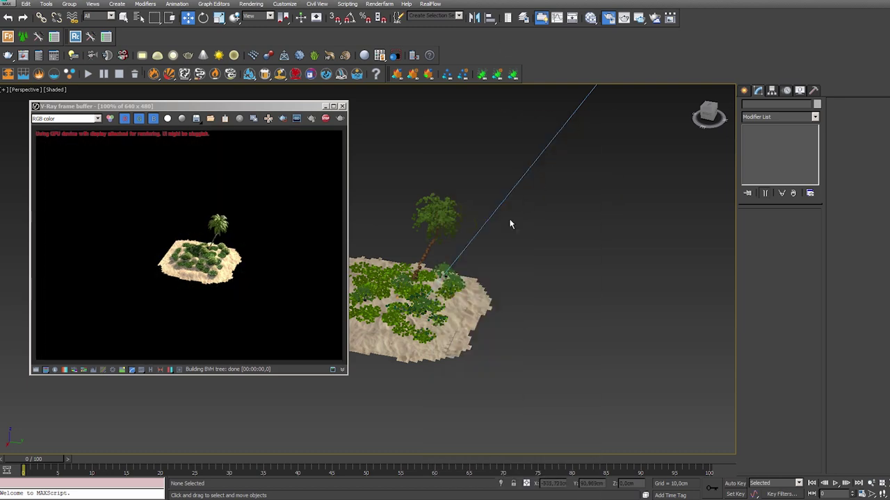
- Select the VRayLight001 dome light and switch it on
middle_click_drag(513, 224, 526, 259)
scroll(526, 258, "up", 4)
scroll(526, 258, "up", 3)
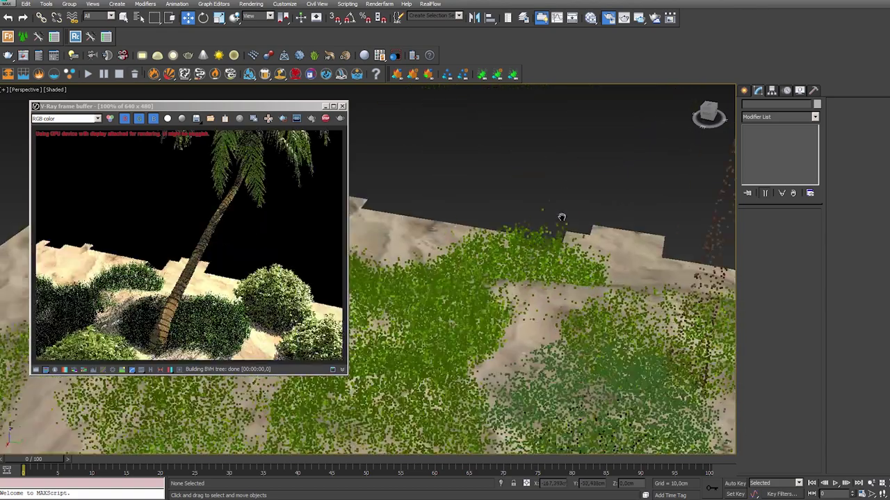
scroll(526, 258, "up", 3)
scroll(526, 259, "down", 4)
scroll(526, 258, "down", 3)
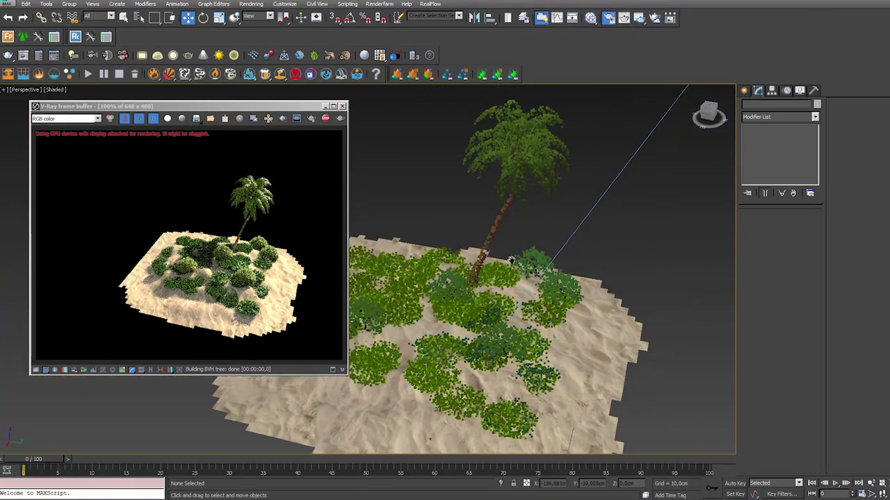
middle_click_drag(549, 299, 509, 260)
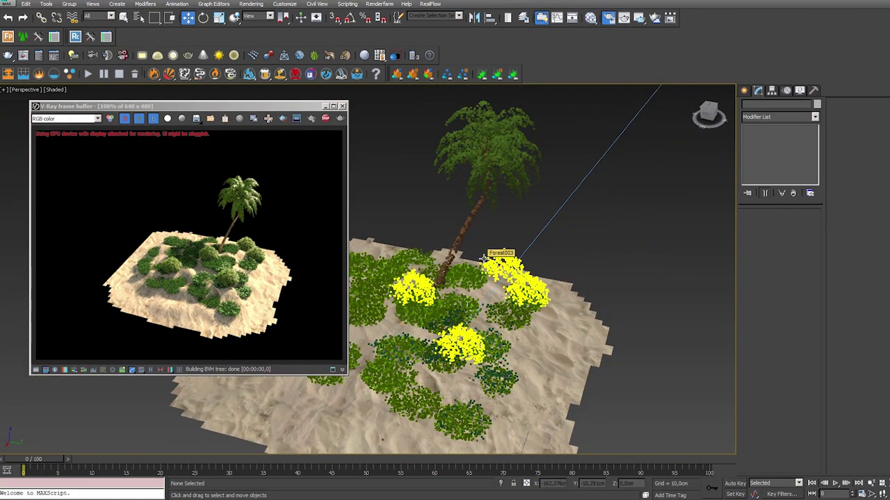
middle_click_drag(437, 248, 540, 215, "alt")
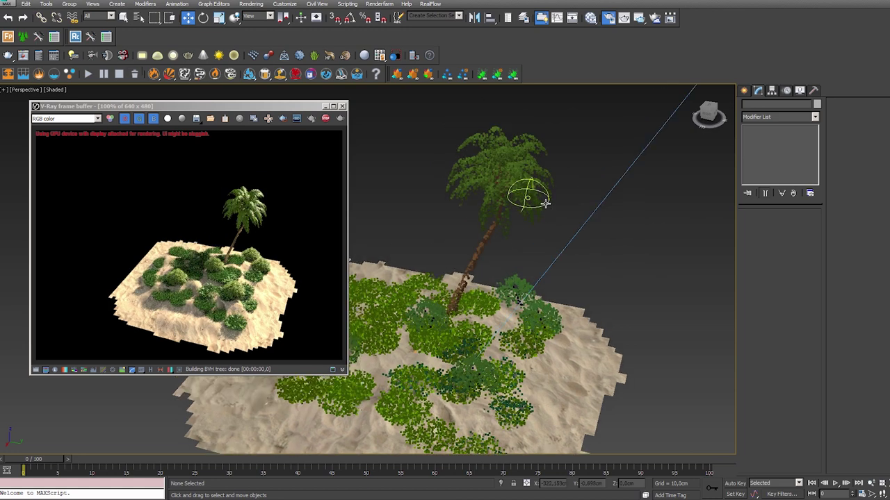
left_click(527, 199)
left_click(752, 226)
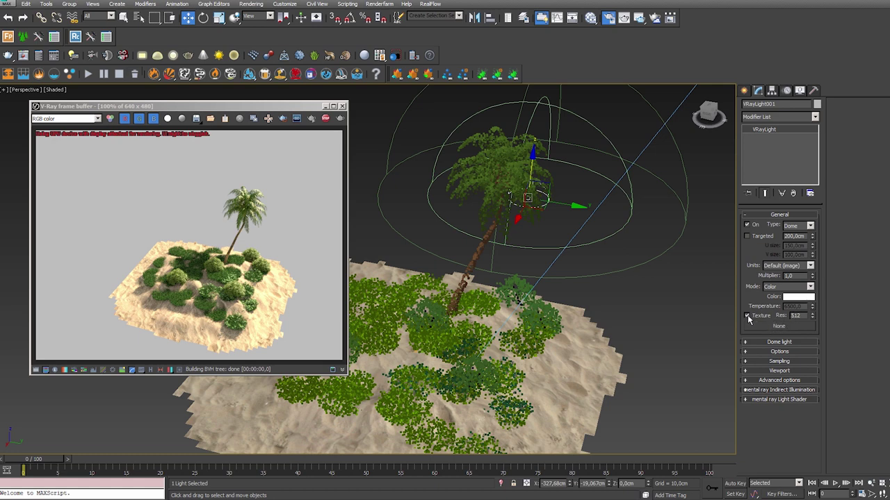
- Open the Slate Material Editor showing the GENELS.mat library
left_click(590, 18)
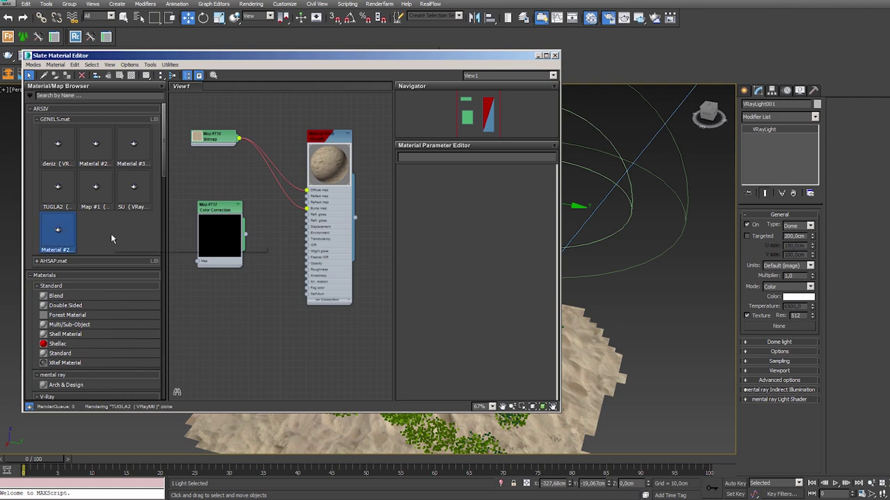
- Assign Map #1 (VRayHDRI) as the dome light's texture, with multiplier 4,0
left_click_drag(96, 190, 789, 332)
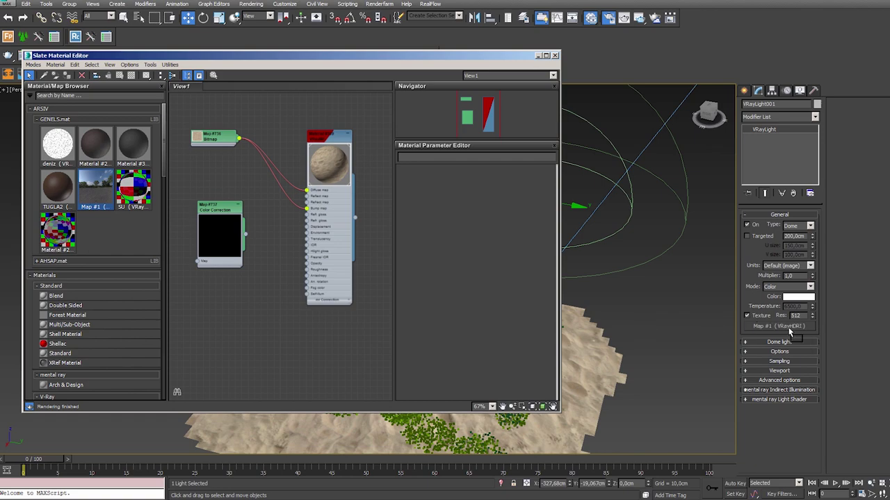
left_click(553, 55)
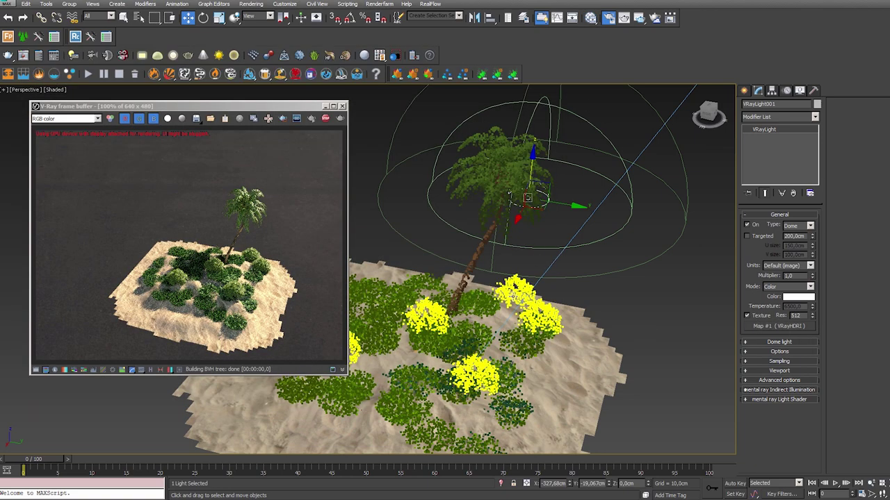
mouse_move(507, 297)
middle_mouse_down("alt")
mouse_move(501, 334)
mouse_move(509, 316)
mouse_move(525, 317)
middle_mouse_up("alt")
type("4")
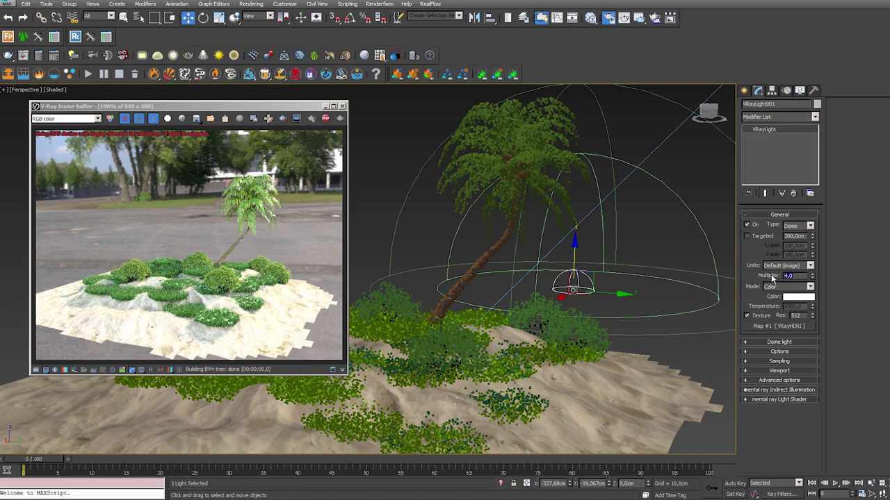
- Select VRaySun001 and move it in top view to change the sunlight direction
left_click(655, 146)
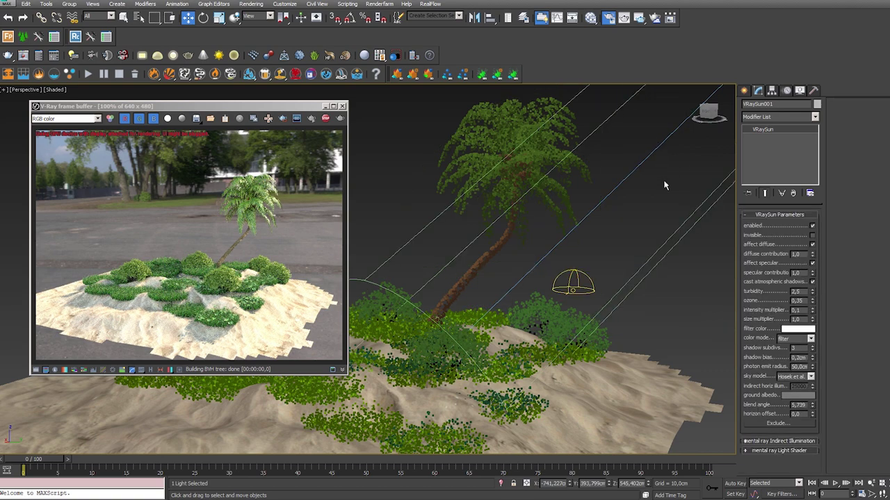
middle_click_drag(627, 214, 614, 265, "alt")
scroll(614, 266, "down", 10)
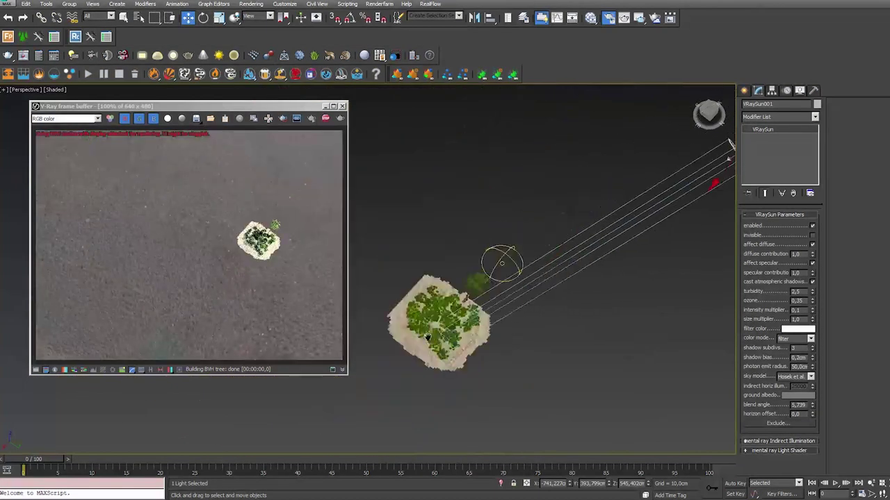
left_click_drag(512, 304, 453, 308)
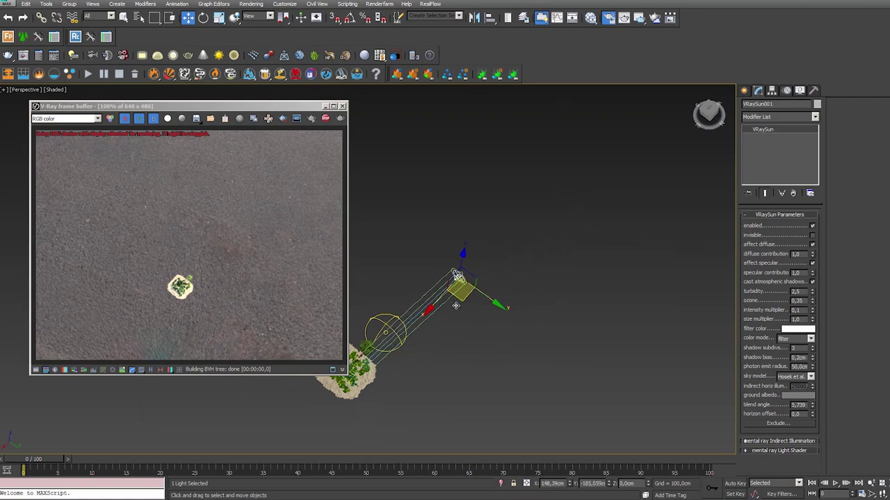
scroll(472, 264, "up", 3)
scroll(487, 221, "up", 5)
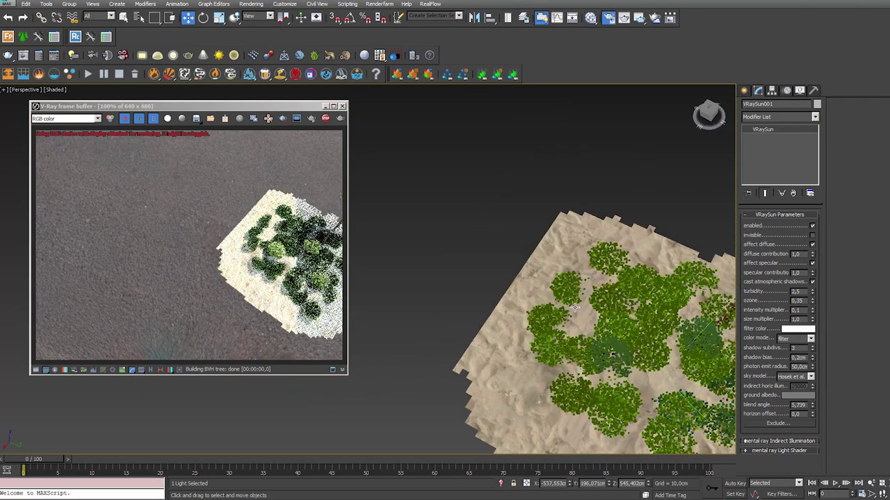
scroll(487, 222, "up", 3)
mouse_move(487, 222)
middle_mouse_down("alt")
mouse_move(456, 299)
mouse_move(500, 264)
mouse_move(468, 292)
mouse_move(461, 234)
middle_mouse_up("alt")
mouse_move(470, 287)
middle_mouse_down("alt")
mouse_move(486, 285)
mouse_move(483, 278)
middle_mouse_up("alt")
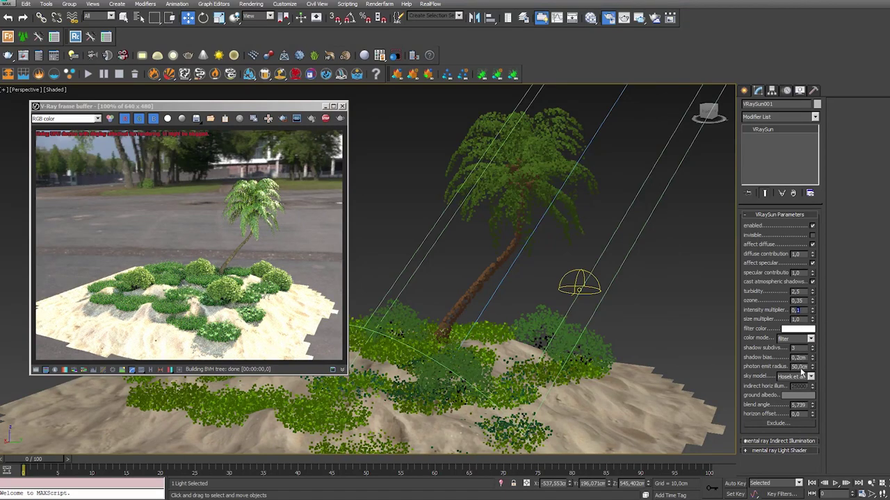
- Lower the dome light multiplier to 3,0 and expand its Options rollout
left_click(579, 281)
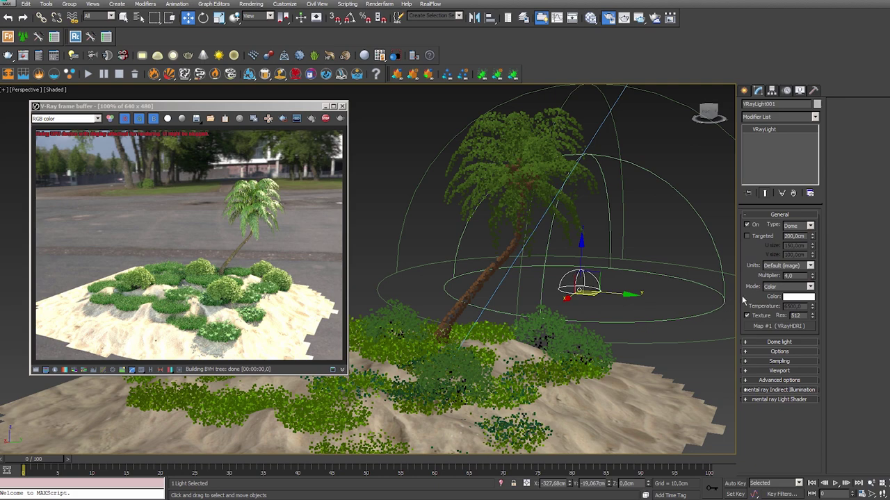
type("3,0")
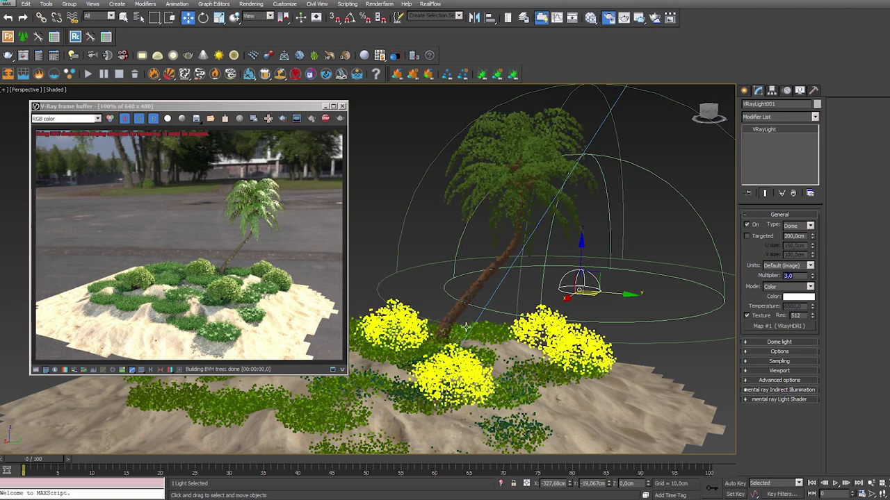
middle_click_drag(466, 326, 470, 319)
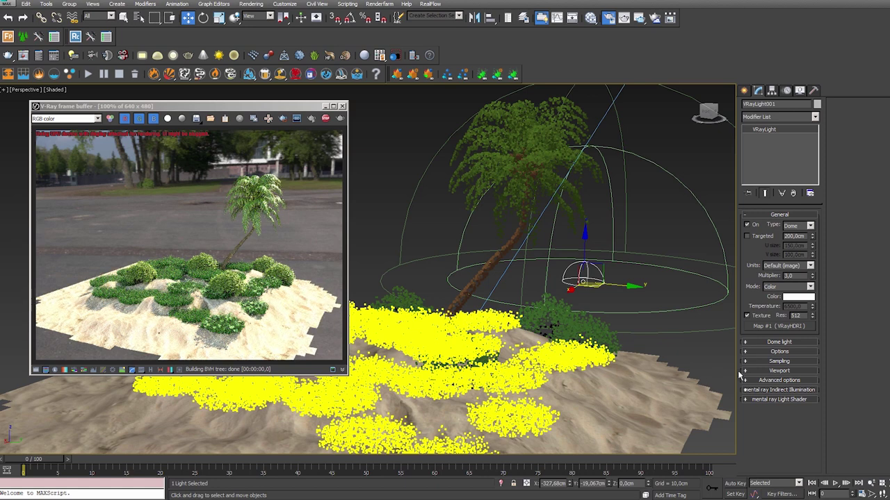
left_click(775, 353)
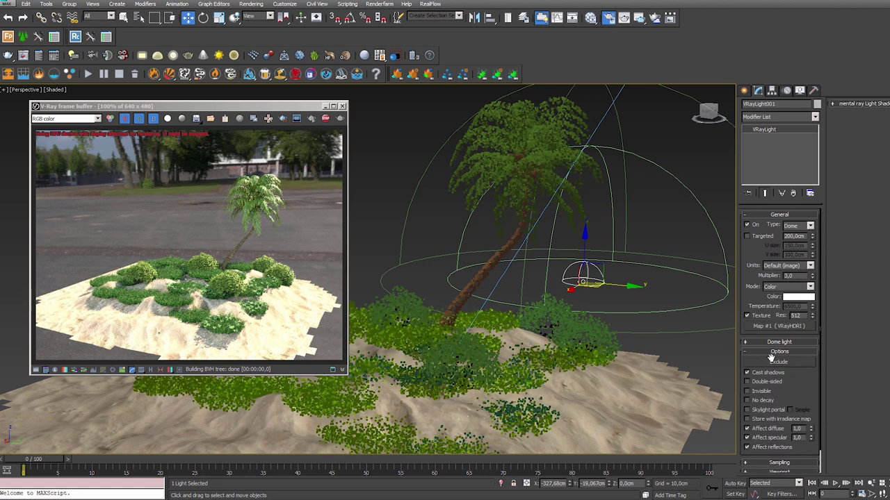
- Make the dome light invisible to the camera so the render background turns black
left_click(747, 391)
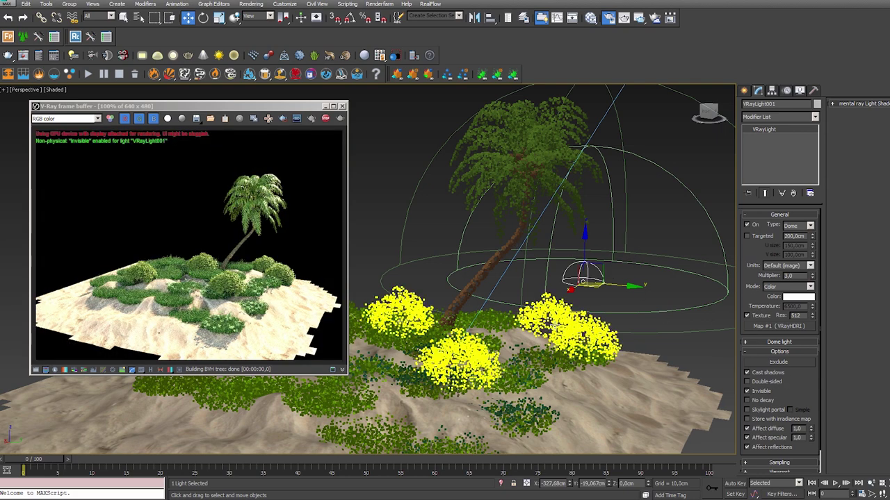
middle_click_drag(560, 328, 549, 355, "alt")
scroll(550, 356, "up", 3)
scroll(628, 322, "up", 2)
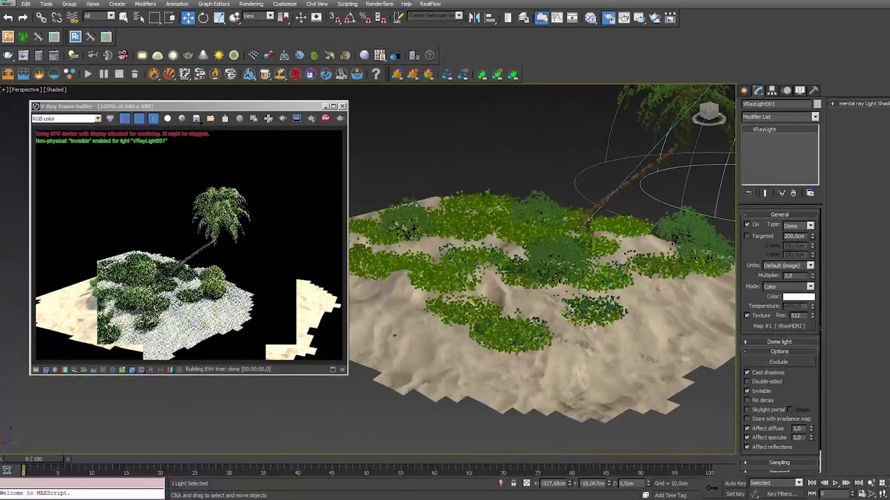
scroll(595, 323, "up", 3)
mouse_move(595, 324)
middle_mouse_down("alt")
mouse_move(580, 335)
mouse_move(576, 326)
middle_mouse_up("alt")
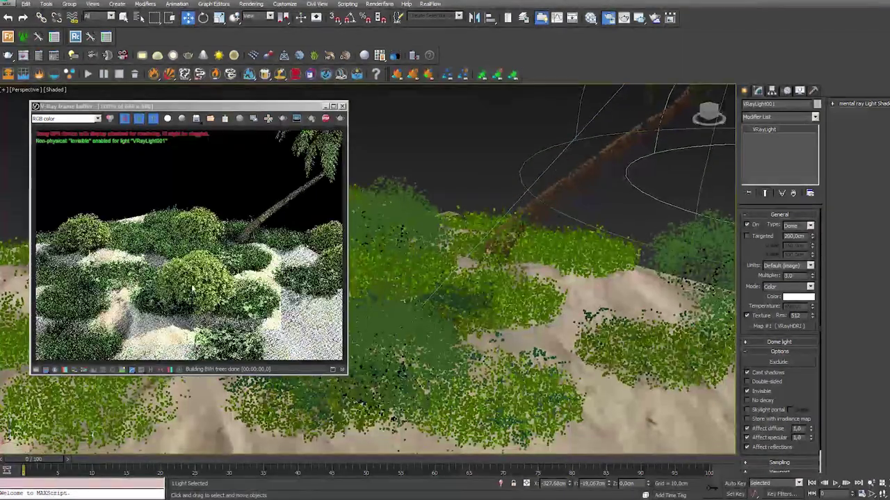
- Toggle the dome light's Affect reflections off and back on, then open the frame buffer colour corrections
left_click(747, 448)
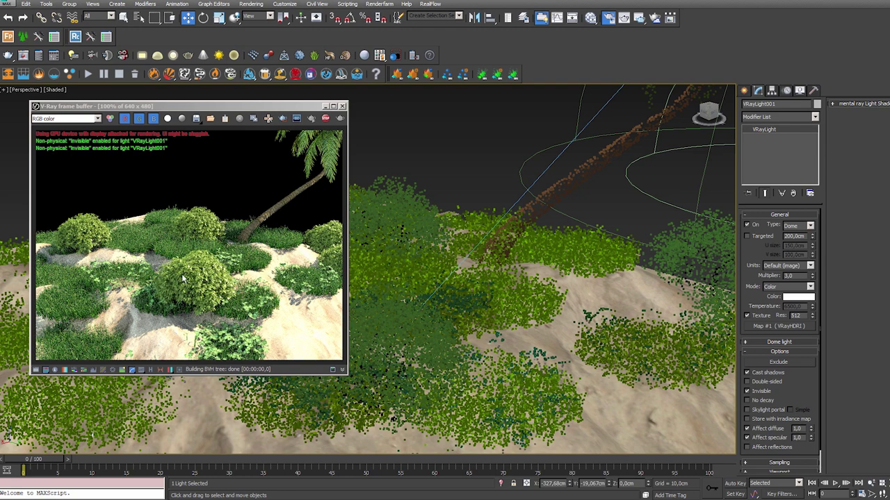
left_click(747, 448)
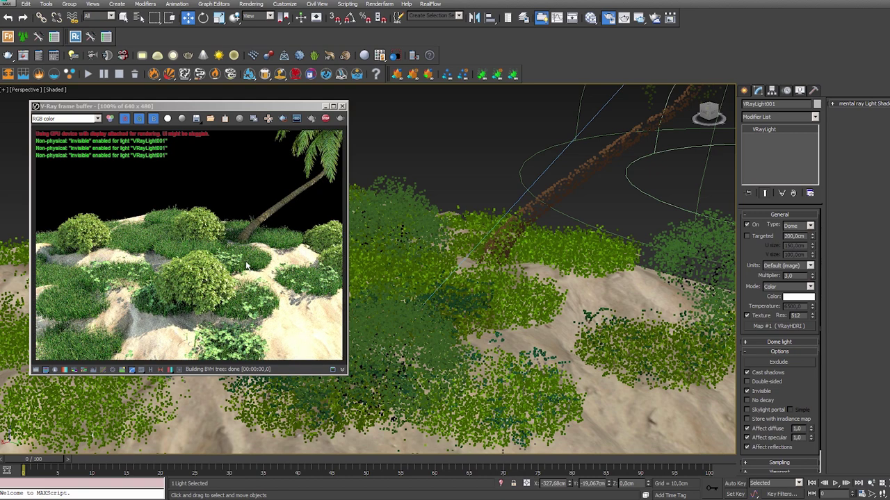
left_click(45, 369)
- Enable exposure correction and lower the exposure to -0.17 to darken the render
left_click(355, 131)
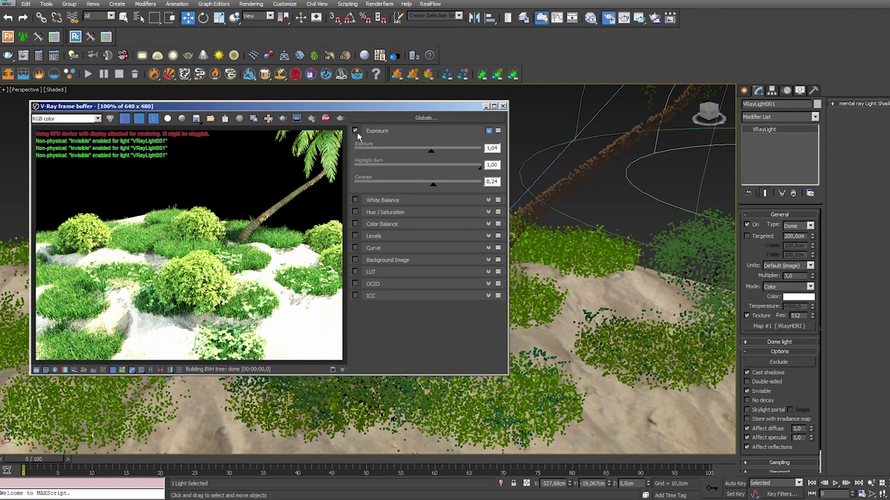
left_click_drag(423, 155, 420, 155)
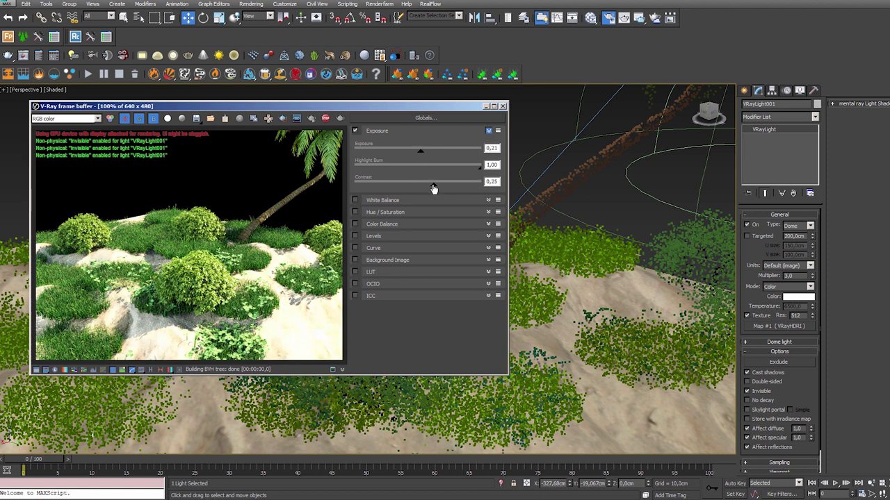
left_click_drag(421, 153, 422, 154)
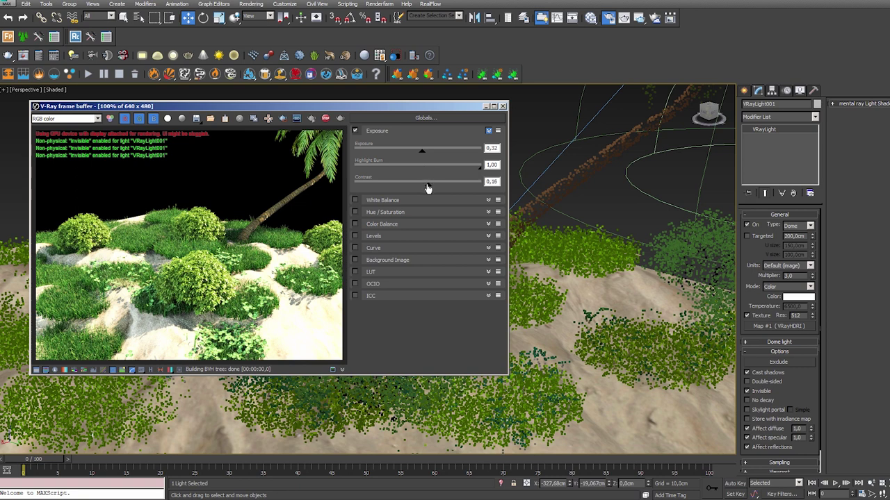
left_click_drag(421, 154, 416, 154)
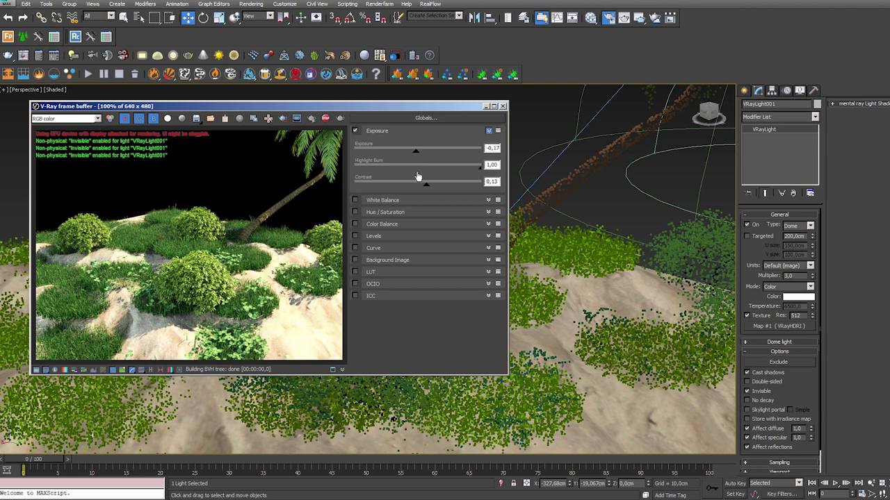
- Move the render window aside and zoom out to see the dome light
left_click_drag(434, 111, 420, 139)
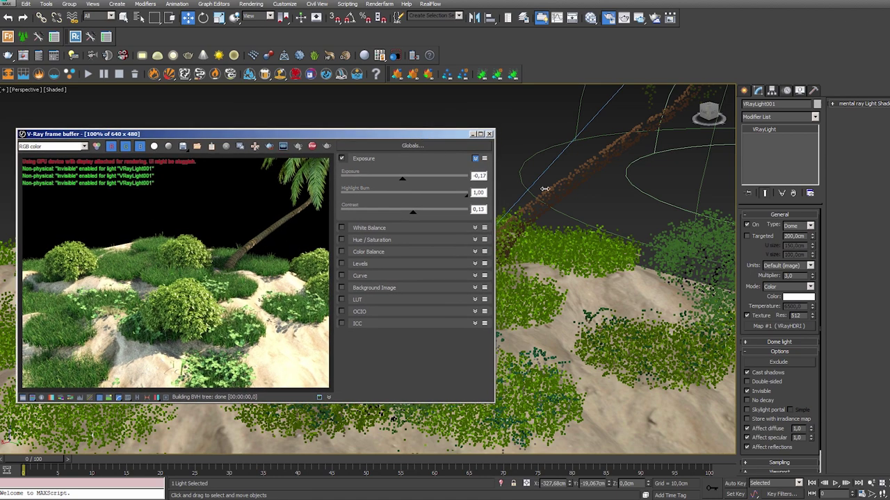
mouse_move(618, 205)
middle_mouse_down()
mouse_move(558, 213)
mouse_move(560, 224)
middle_mouse_up()
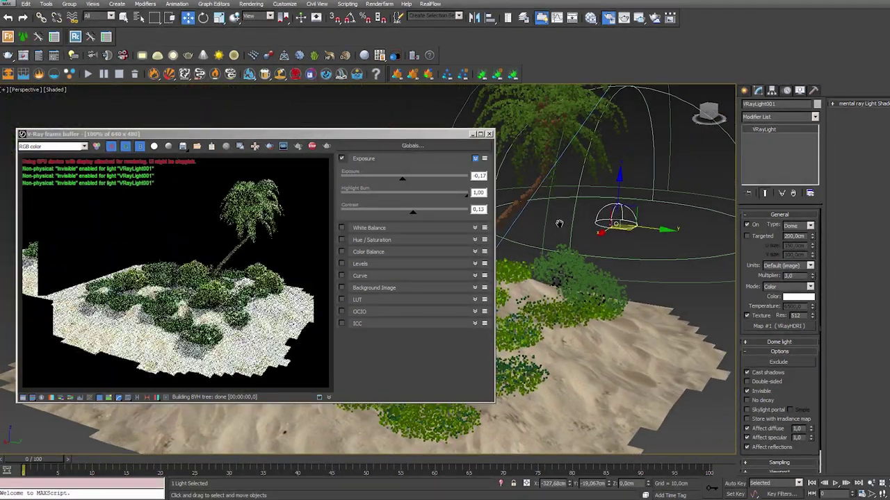
left_click_drag(393, 141, 387, 136)
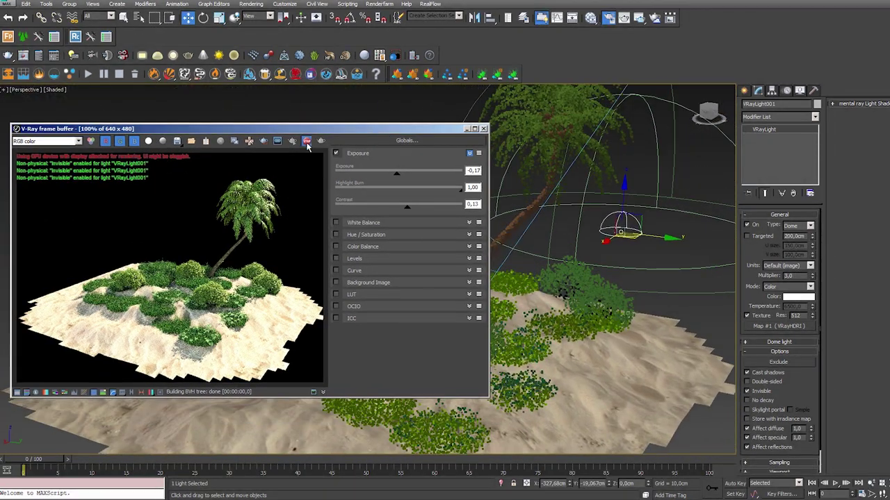
- Close the render window and move the dome light up and to the right
left_click(483, 128)
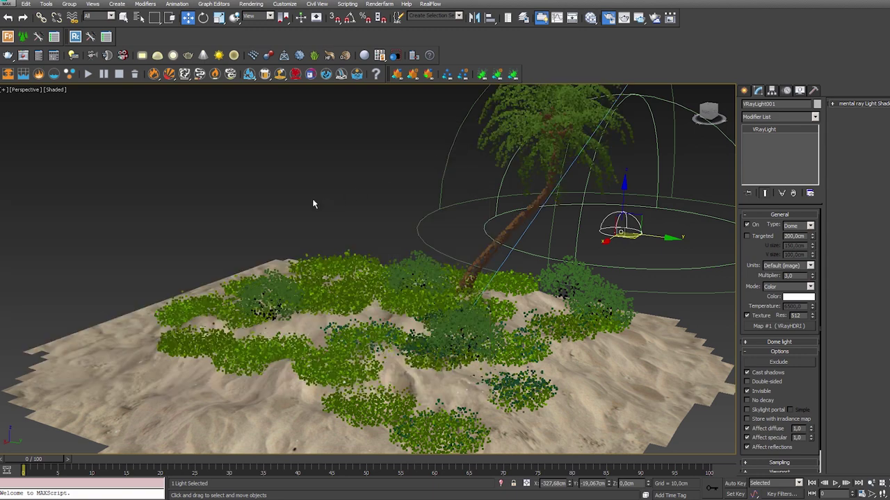
scroll(312, 201, "down", 3)
mouse_move(312, 201)
middle_mouse_down()
mouse_move(285, 224)
mouse_move(293, 226)
middle_mouse_up()
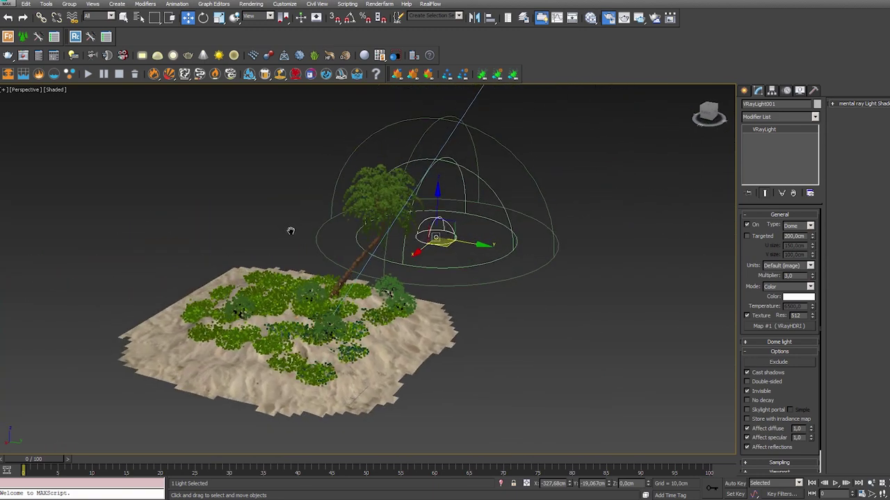
mouse_move(451, 238)
left_mouse_down()
mouse_move(530, 207)
mouse_move(597, 200)
left_mouse_up()
- Create a Phoenix FD ocean around Plane001 and simulate until liquid fills the container
left_click(483, 360)
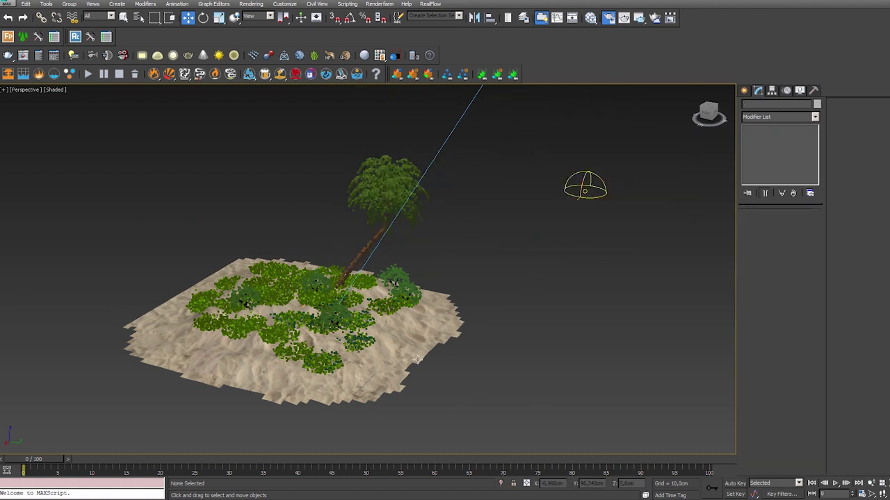
left_click(431, 327)
left_click(357, 75)
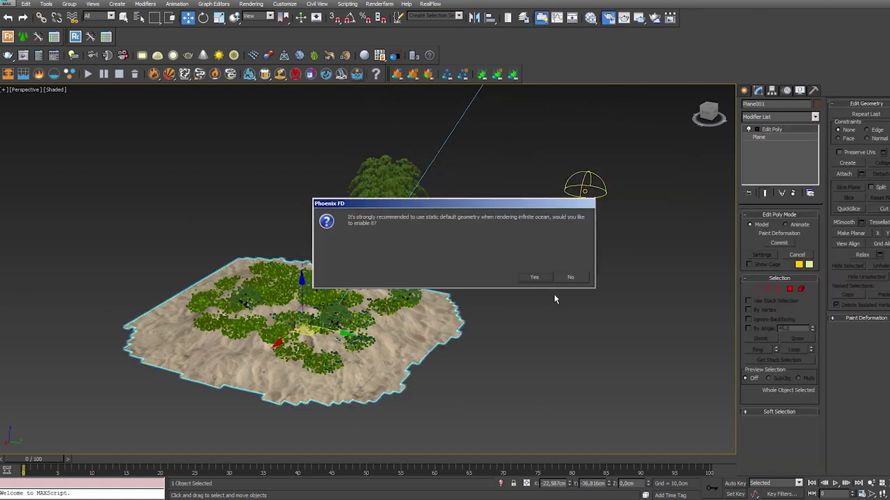
left_click(536, 278)
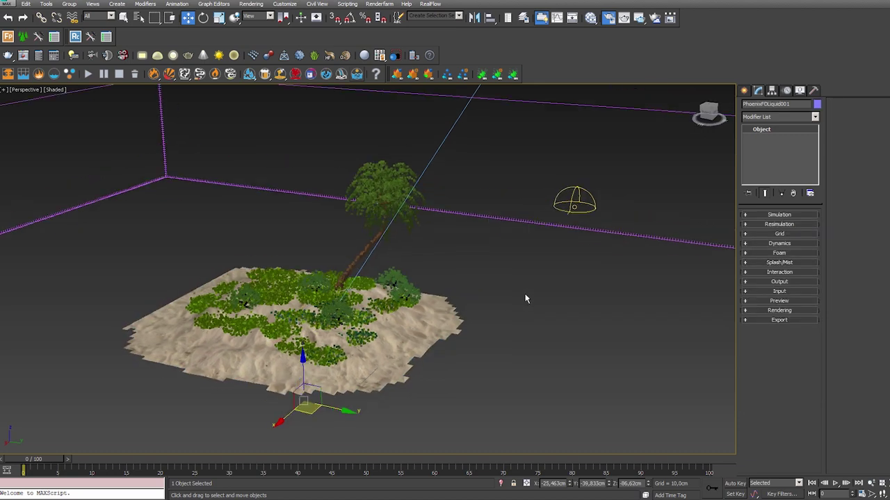
mouse_move(524, 299)
middle_mouse_down("alt")
mouse_move(529, 281)
mouse_move(514, 301)
mouse_move(636, 278)
middle_mouse_up("alt")
scroll(538, 289, "up", 2)
left_click(88, 74)
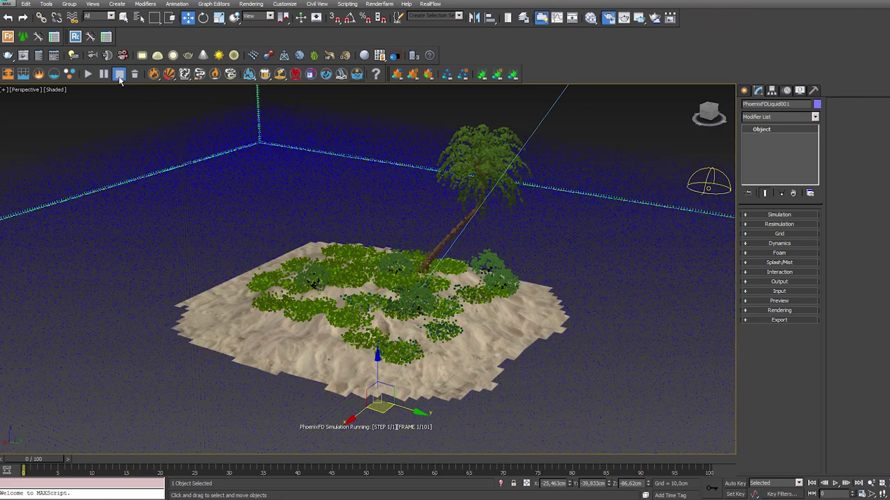
left_click(119, 74)
- Raise the PhoenixFDLiquid001 container in Z so the water reaches the island's shore
mouse_move(447, 375)
middle_mouse_down("alt")
mouse_move(448, 355)
mouse_move(427, 361)
middle_mouse_up("alt")
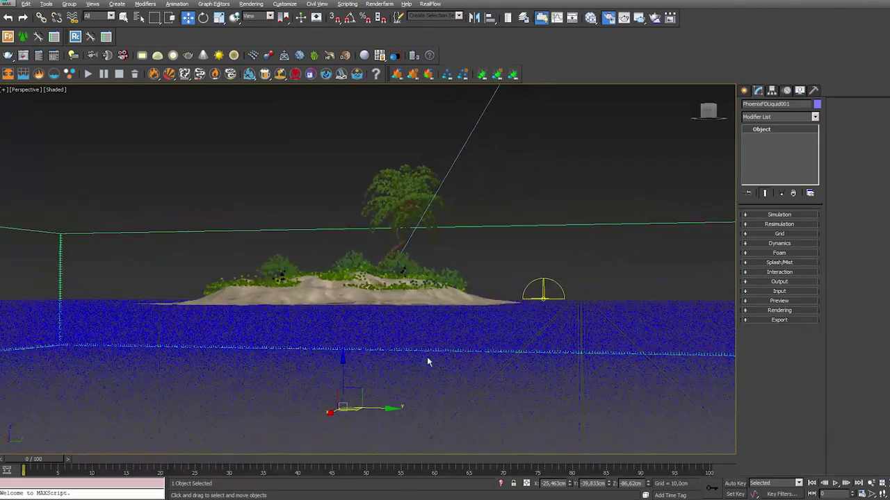
left_click_drag(343, 381, 343, 365)
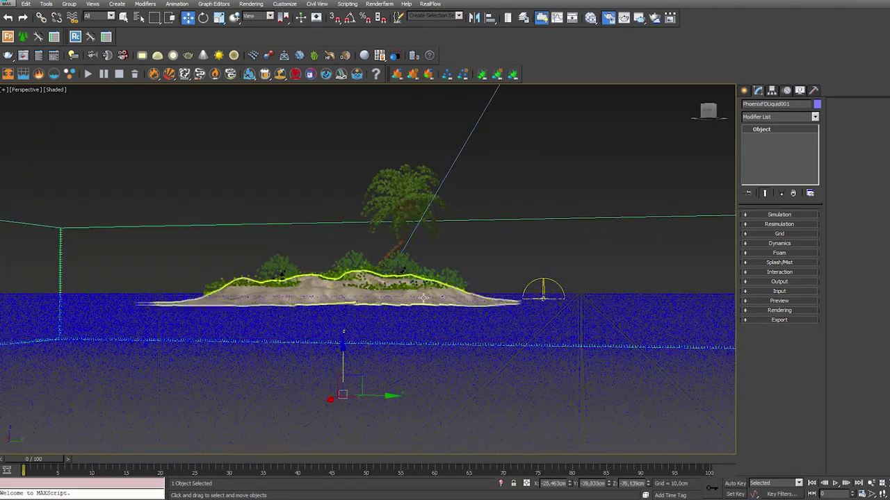
mouse_move(476, 297)
middle_mouse_down("alt")
mouse_move(479, 333)
mouse_move(462, 330)
mouse_move(481, 332)
middle_mouse_up("alt")
scroll(486, 330, "up", 3)
scroll(490, 339, "up", 4)
scroll(489, 339, "down", 3)
scroll(470, 328, "up", 3)
- Set the Render Setup target to Production Rendering Mode
left_click(607, 19)
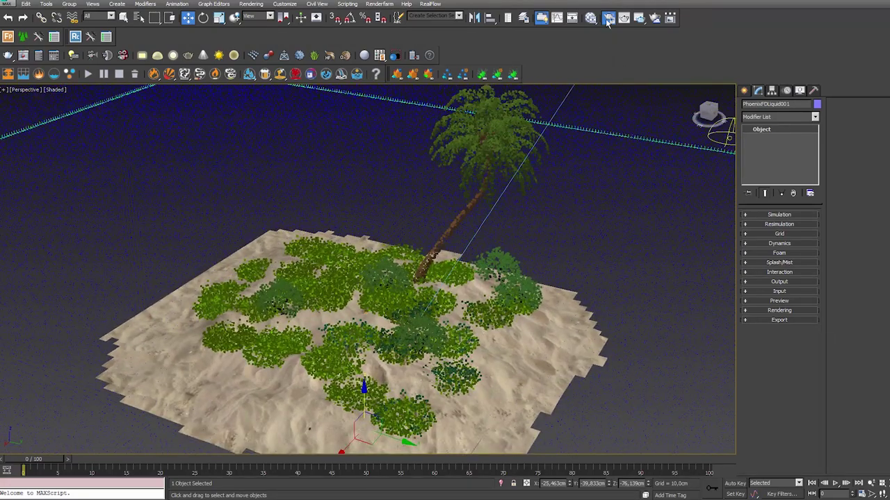
left_click(623, 123)
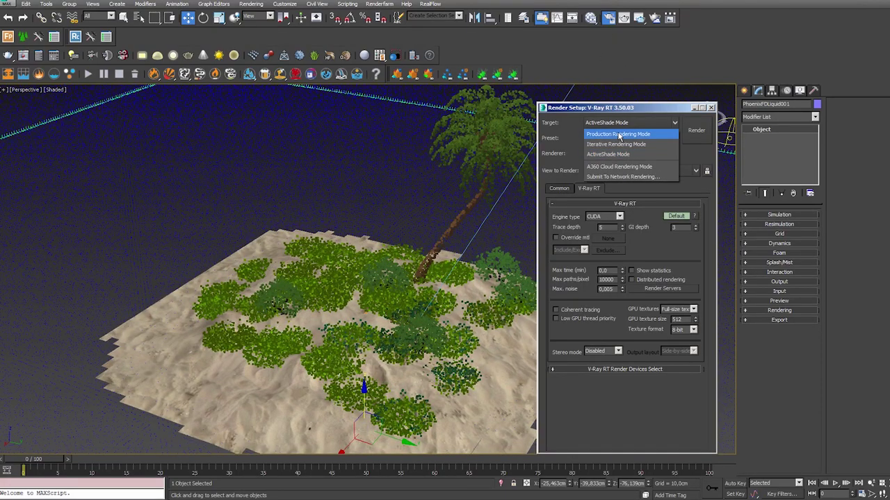
left_click(619, 138)
- Check the V-Ray and Common settings, then render at 1920×1080 and accept the Phoenix FD warning
left_click(586, 188)
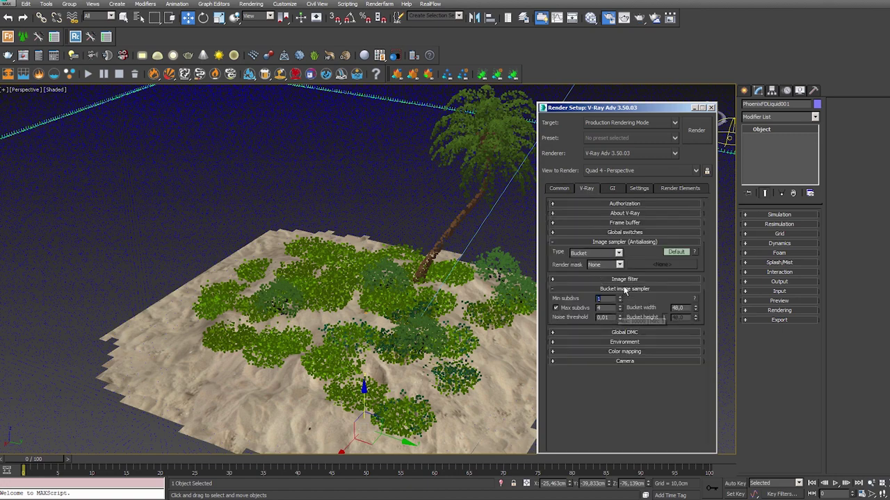
left_click(627, 289)
left_click(625, 243)
left_click(559, 188)
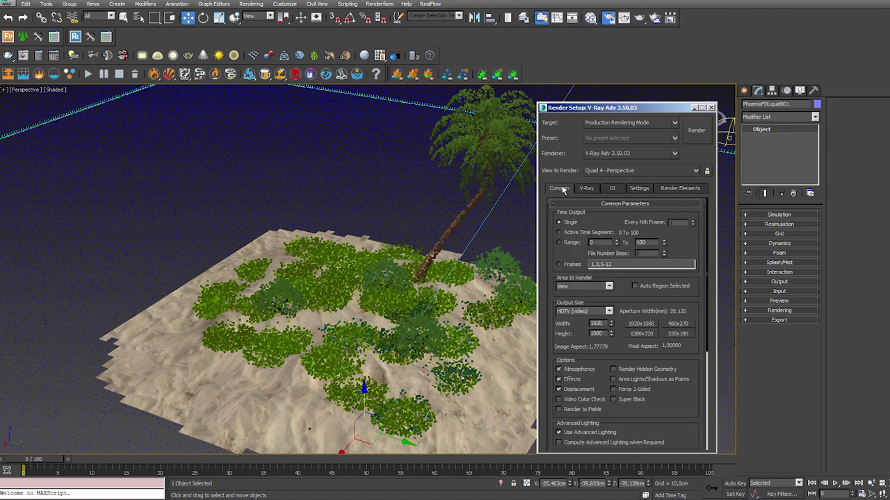
left_click(699, 134)
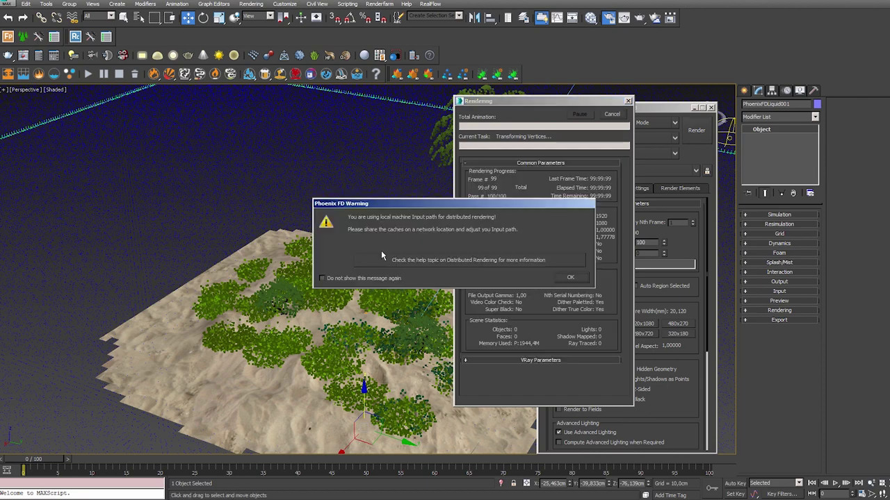
left_click(573, 279)
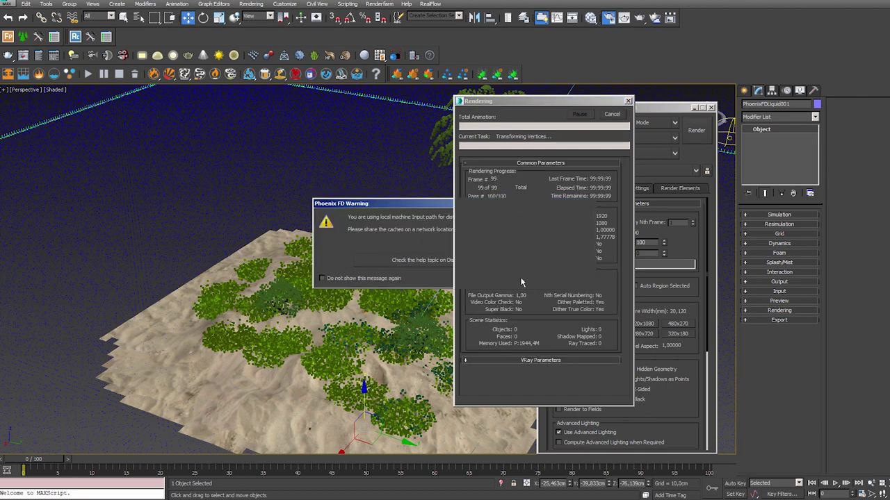
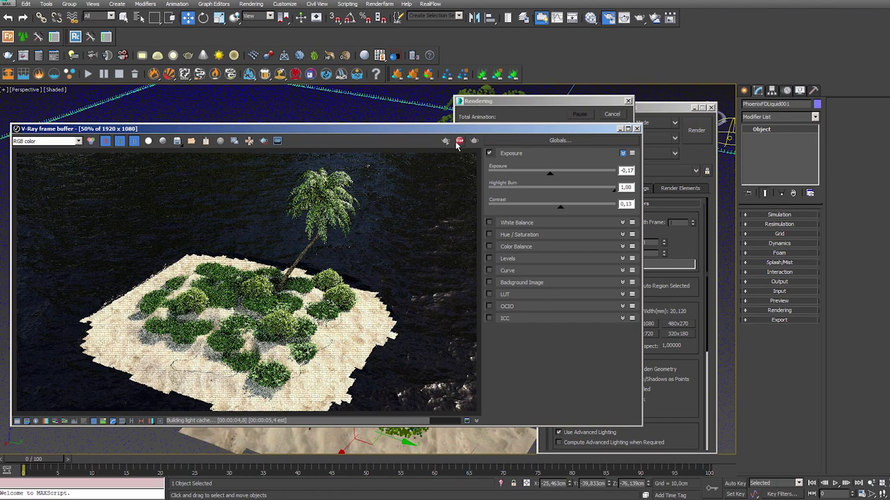
- Stop the running final render and close the rendered image window
left_click(457, 142)
left_click(607, 122)
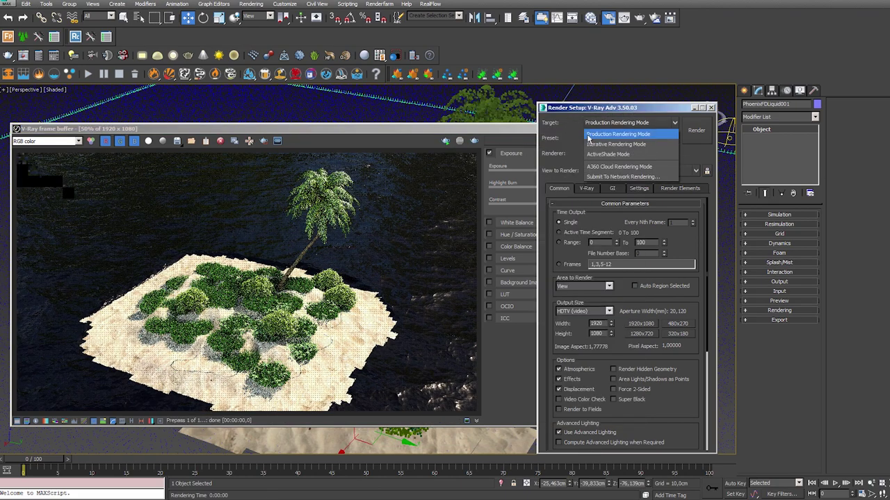
left_click(564, 130)
left_click_drag(624, 108, 765, 106)
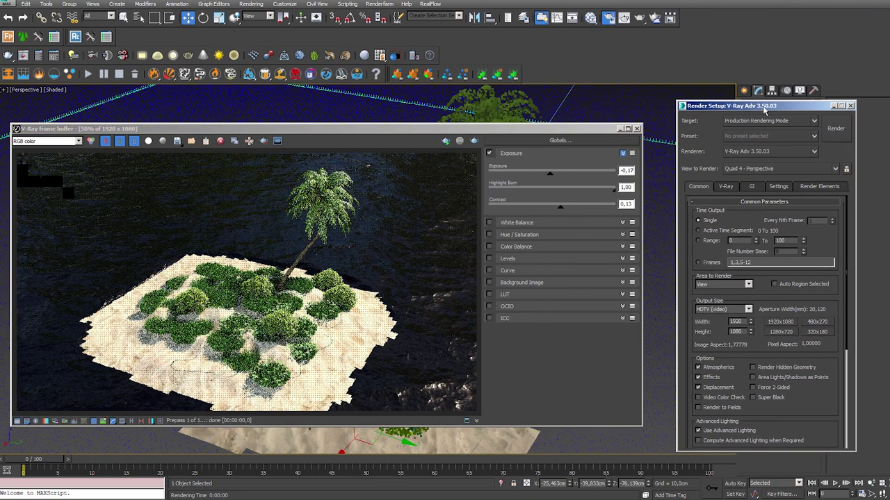
left_click(620, 129)
- Orbit around the island, then start a V-Ray RT ActiveShade preview from Render Setup
mouse_move(412, 240)
middle_mouse_down("alt")
mouse_move(508, 222)
mouse_move(570, 238)
middle_mouse_up("alt")
mouse_move(501, 231)
middle_mouse_down("alt")
mouse_move(487, 228)
mouse_move(487, 212)
mouse_move(606, 208)
middle_mouse_up("alt")
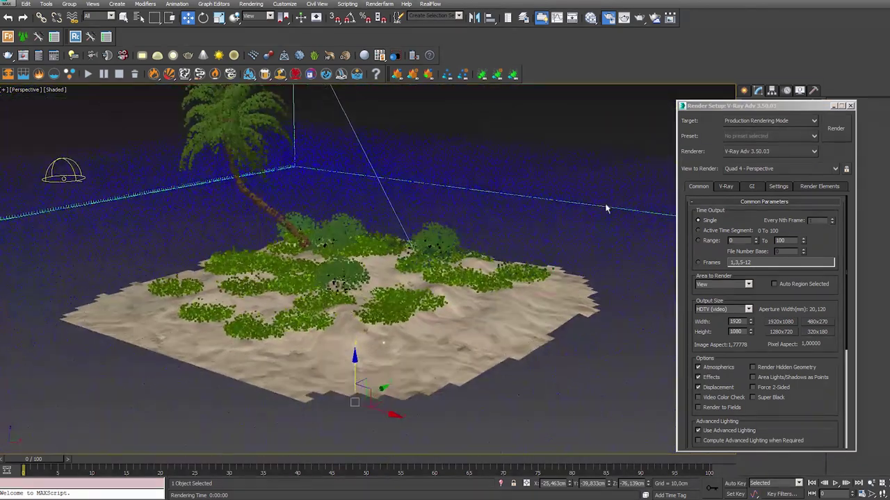
left_click(768, 121)
left_click(751, 152)
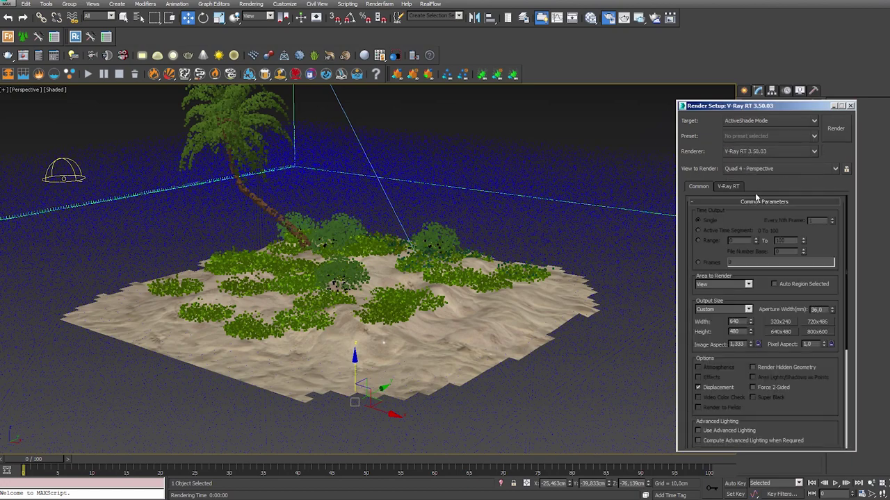
left_click(732, 187)
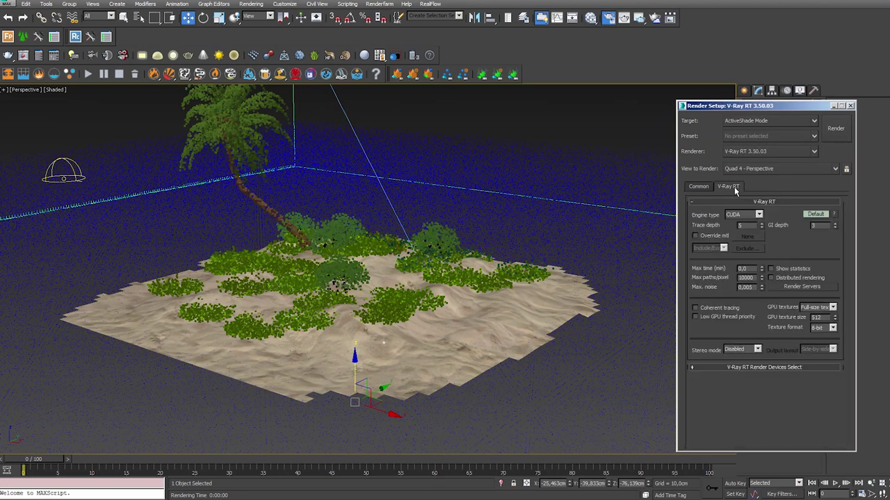
left_click(834, 133)
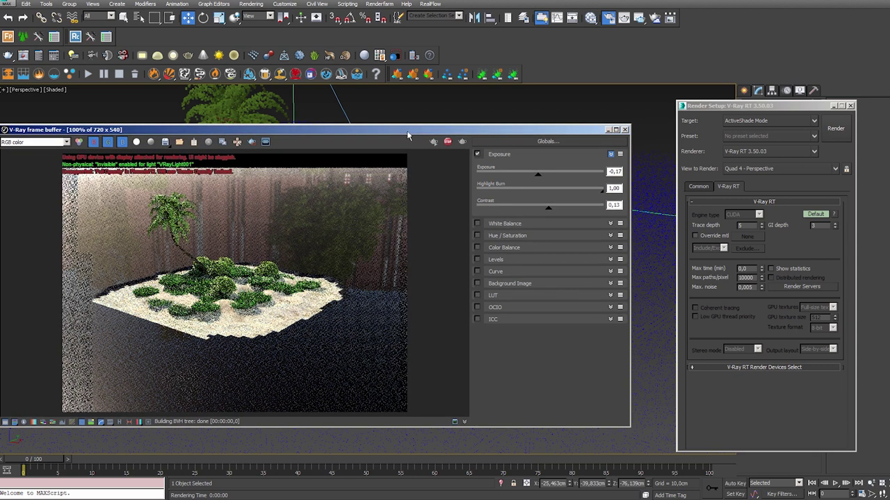
- Move the preview and colour-correction panels aside, then orbit to a steep view with the palm at left
mouse_move(410, 134)
left_mouse_down()
mouse_move(125, 138)
mouse_move(0, 121)
left_mouse_up()
left_click_drag(142, 115, 9, 114)
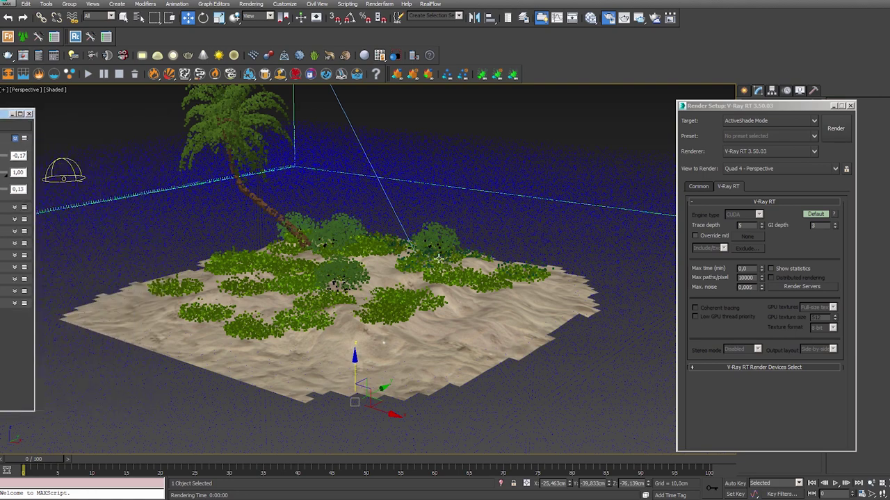
mouse_move(410, 264)
middle_mouse_down("alt")
mouse_move(350, 257)
mouse_move(583, 209)
middle_mouse_up("alt")
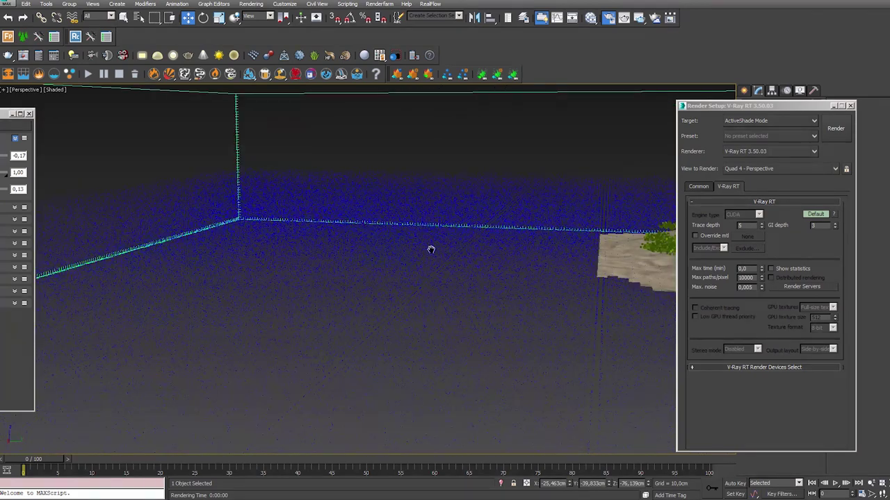
mouse_move(431, 249)
middle_mouse_down("alt")
mouse_move(257, 274)
mouse_move(291, 272)
middle_mouse_up("alt")
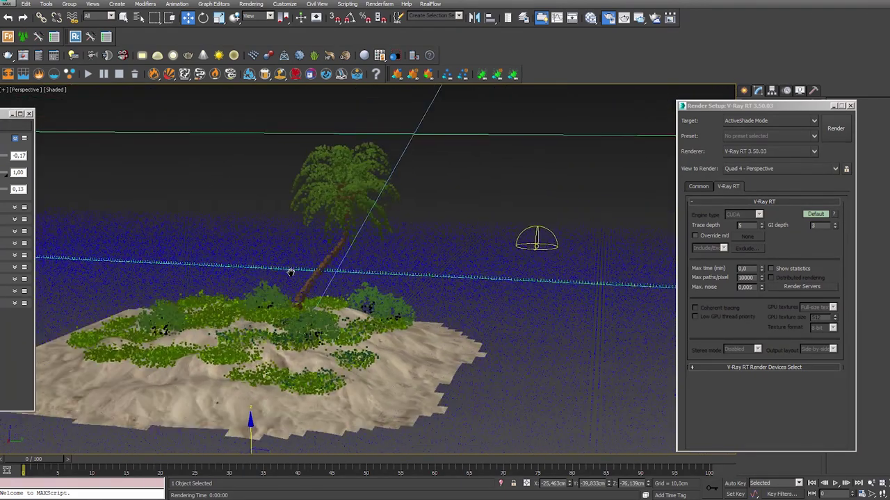
middle_click_drag(322, 300, 331, 307, "alt")
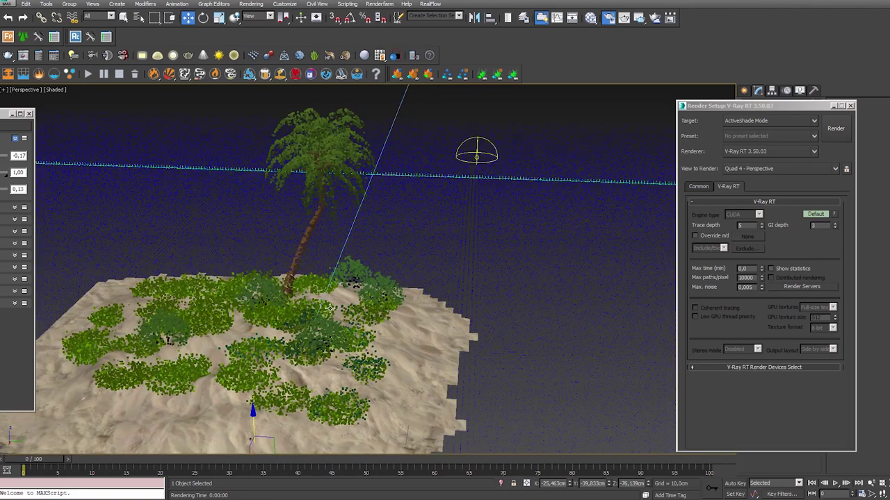
middle_click_drag(338, 274, 330, 280, "alt")
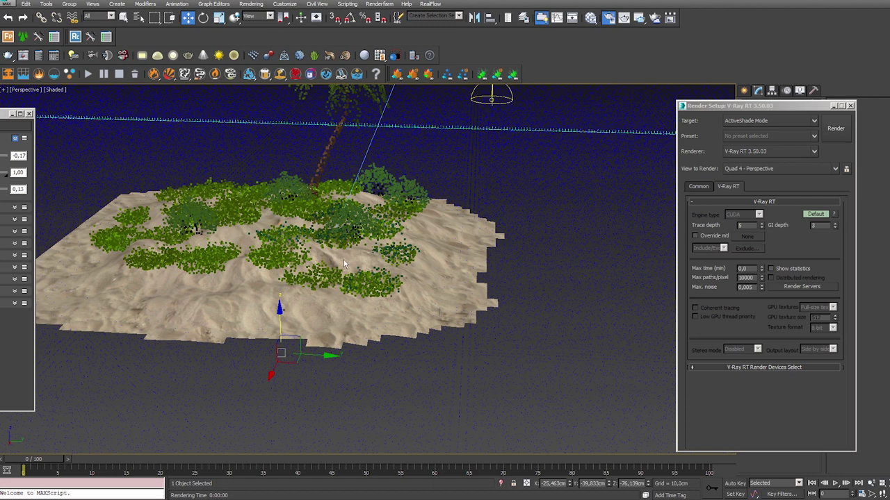
middle_click_drag(198, 272, 278, 264, "alt")
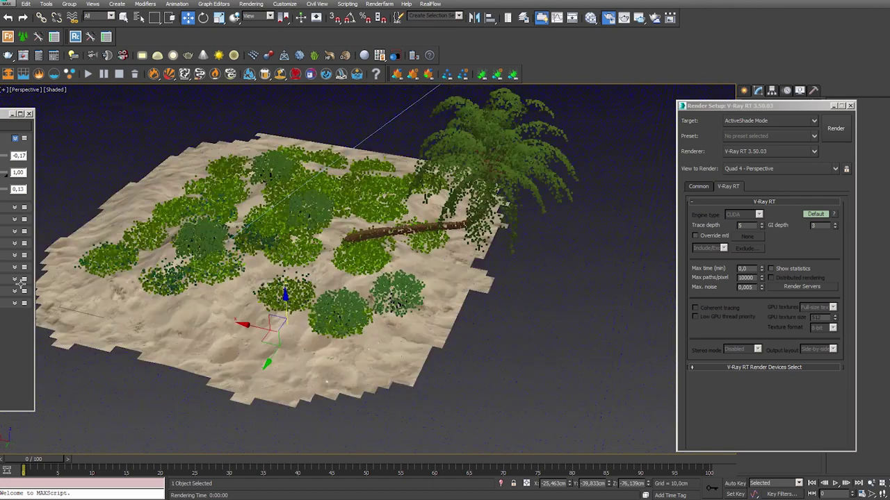
middle_click_drag(7, 285, 3, 285, "alt")
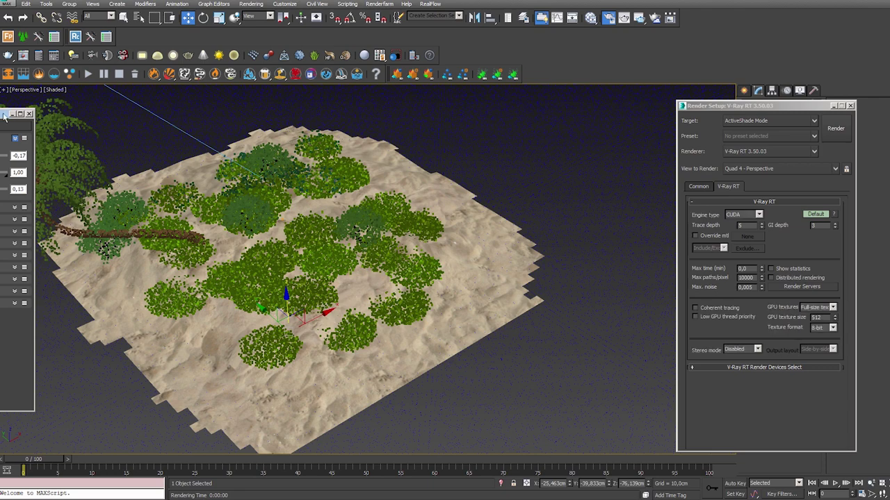
- Close the ActiveShade window and set the render target back to Production Rendering Mode
left_click(29, 114)
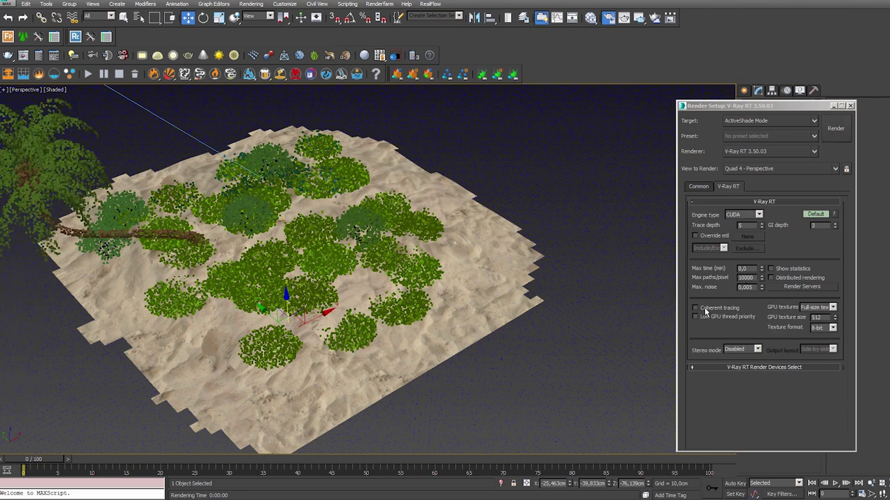
left_click(706, 186)
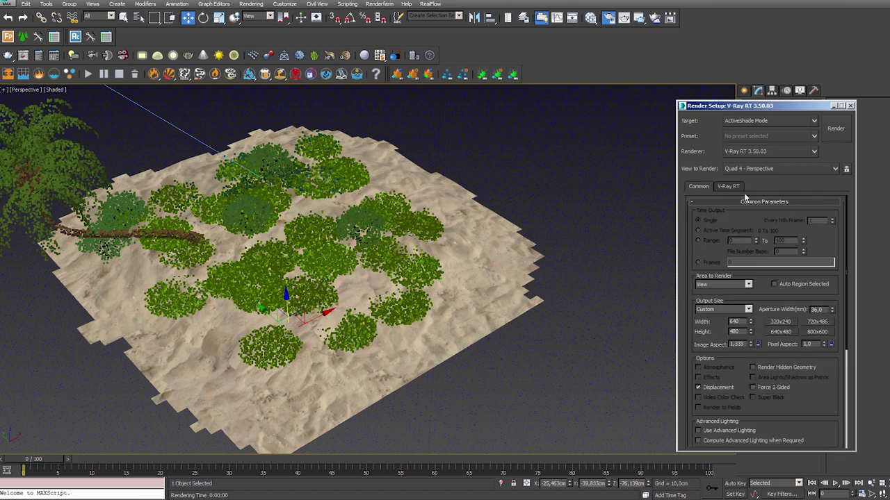
left_click(770, 121)
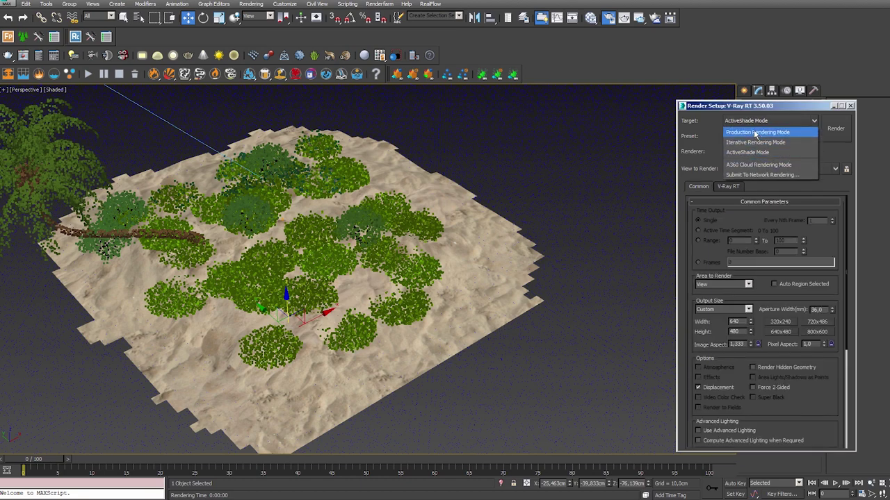
left_click(764, 134)
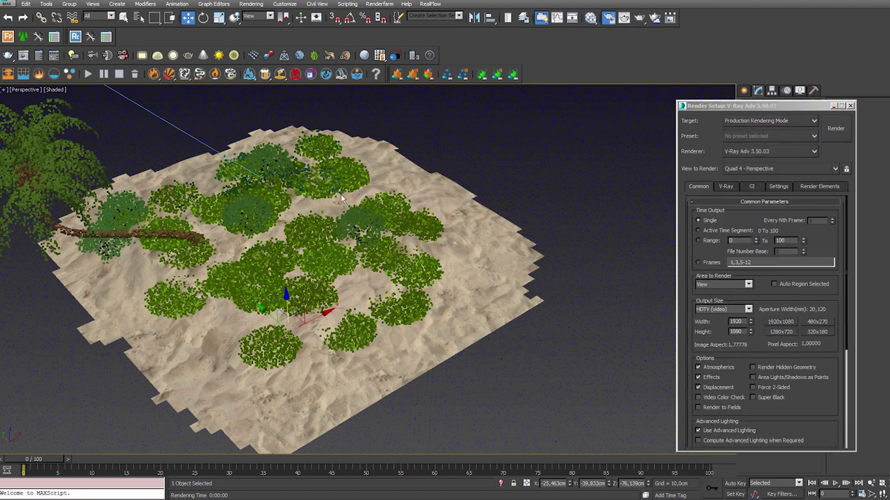
- Orbit to the final angle and start the 1920×1080 render, suppressing the Phoenix FD warning
mouse_move(345, 215)
middle_mouse_down("alt")
mouse_move(394, 294)
mouse_move(431, 306)
middle_mouse_up("alt")
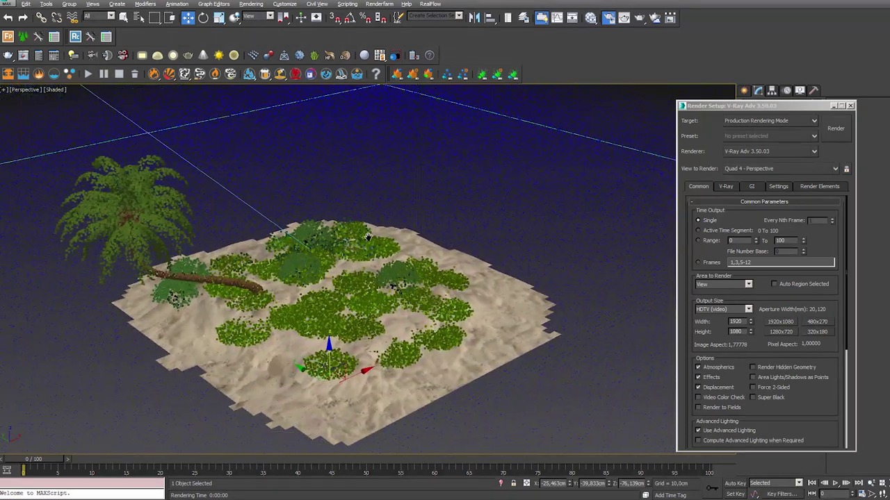
left_click(835, 128)
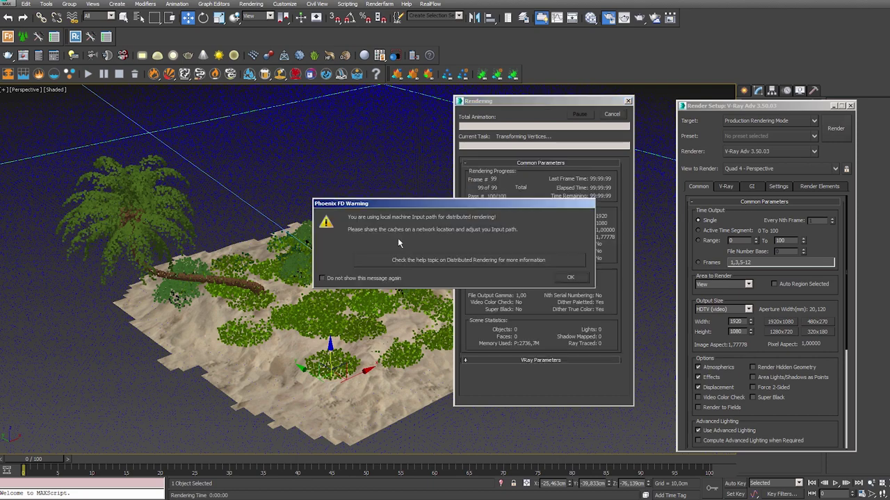
left_click(377, 278)
left_click(570, 277)
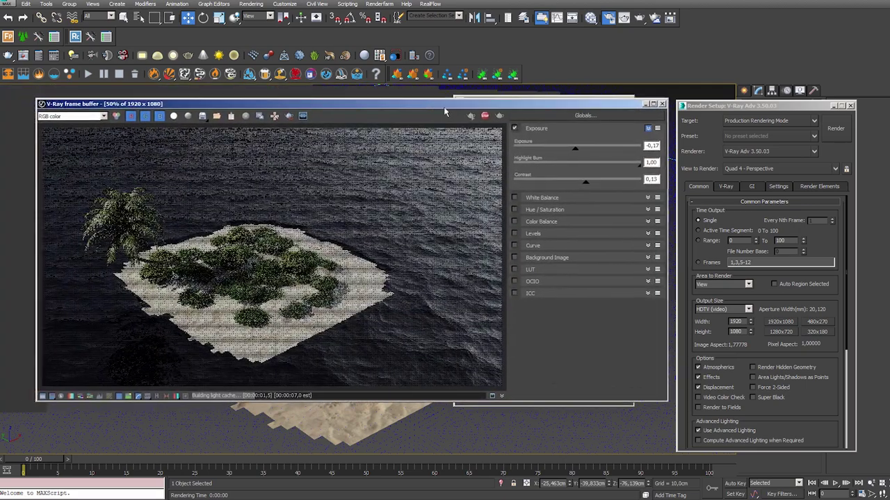
mouse_move(341, 98)
left_mouse_down()
mouse_move(614, 62)
mouse_move(445, 77)
mouse_move(517, 80)
left_mouse_up()
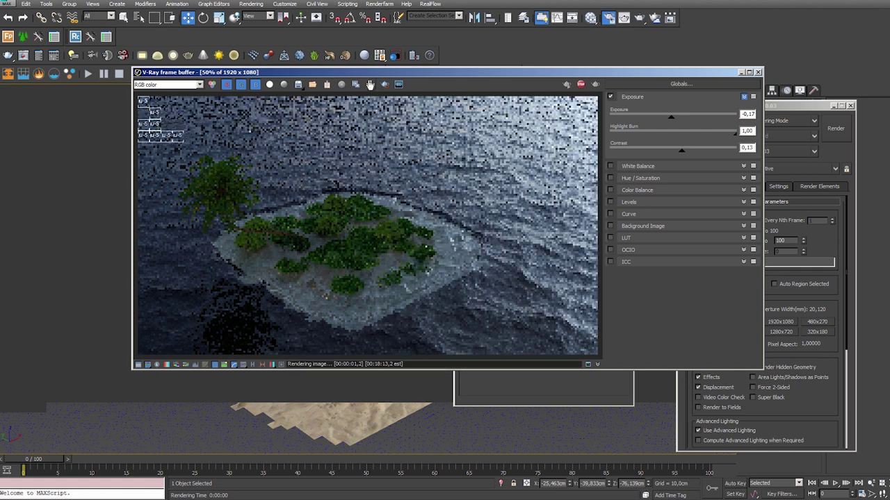
scroll(445, 230, "up", 2)
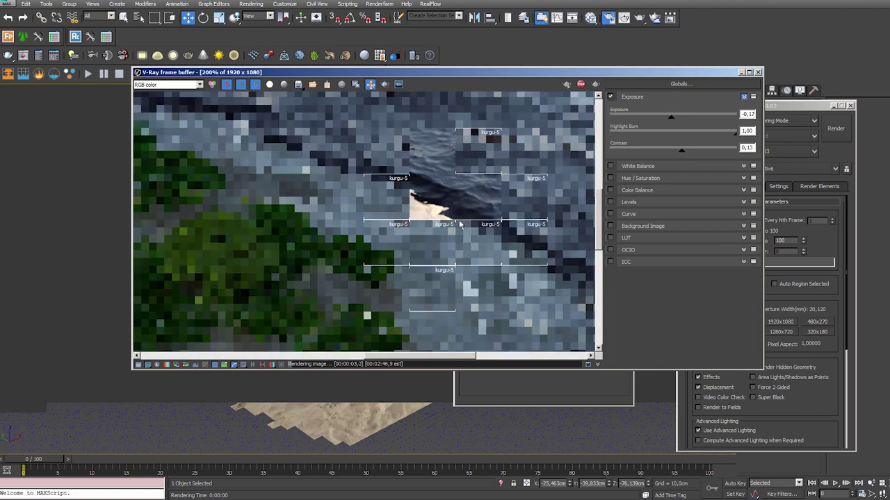
scroll(462, 247, "down", 1)
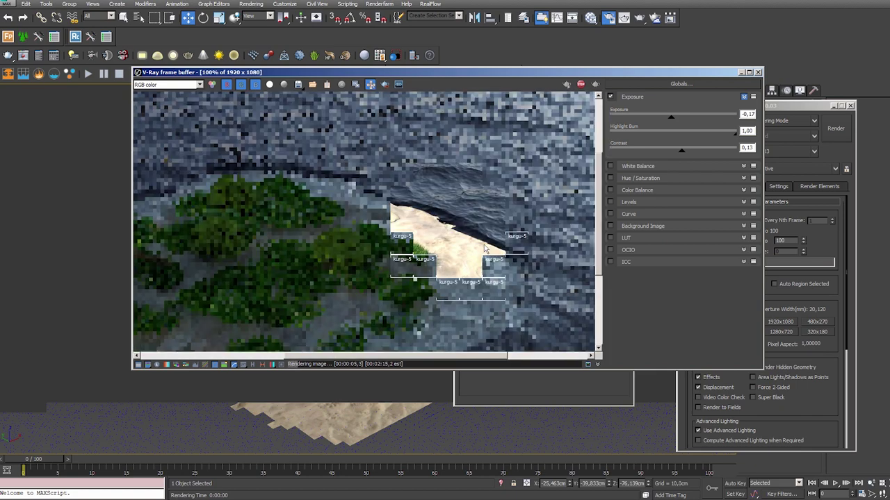
scroll(473, 225, "down", 1)
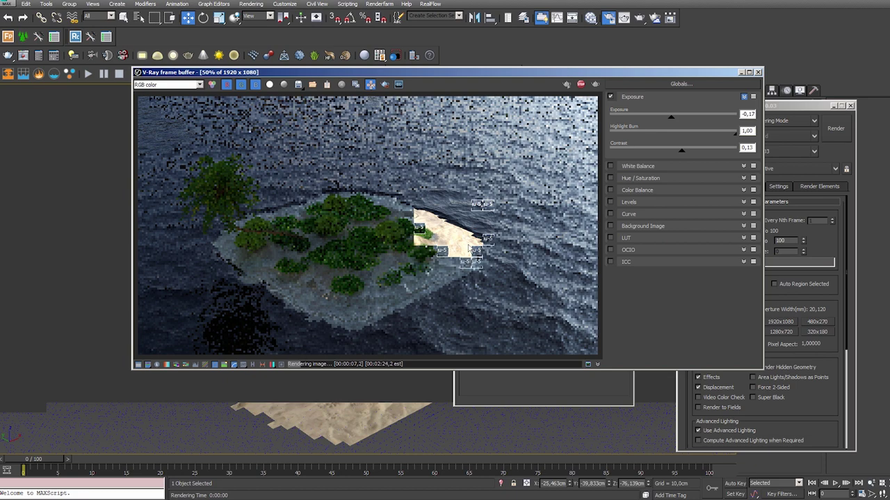
scroll(469, 240, "up", 1)
scroll(436, 258, "up", 1)
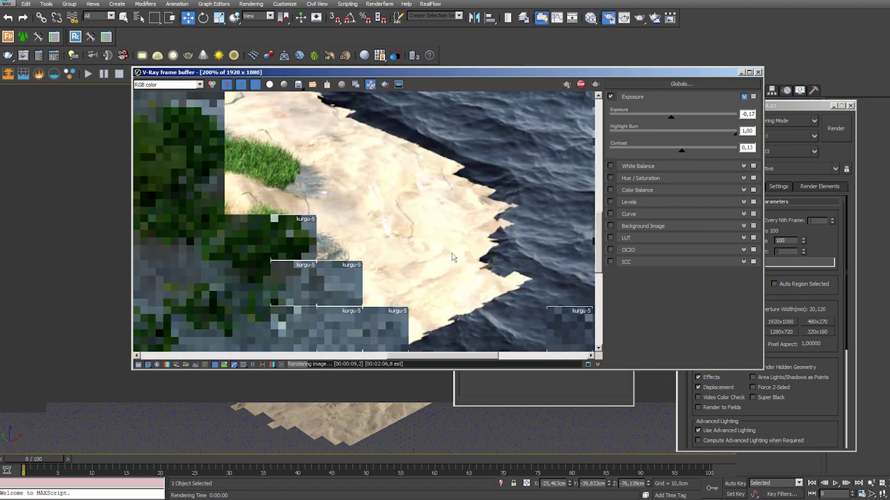
scroll(414, 256, "down", 1)
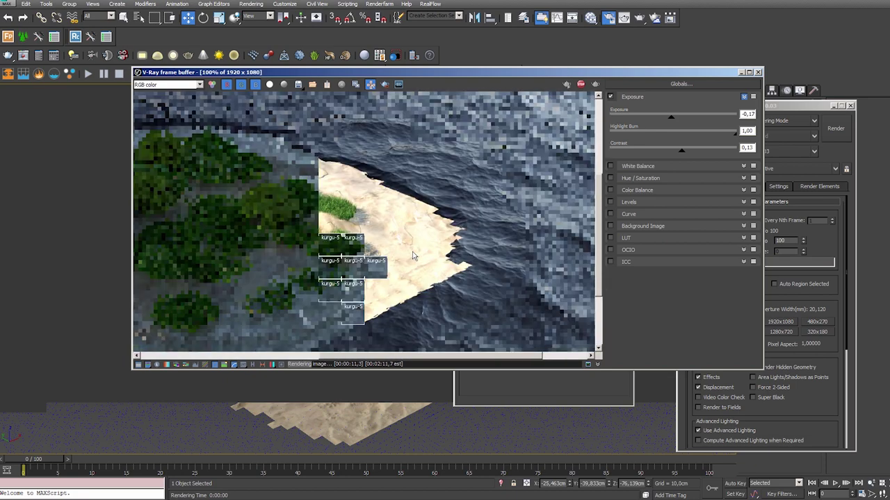
scroll(437, 261, "up", 1)
scroll(457, 243, "up", 1)
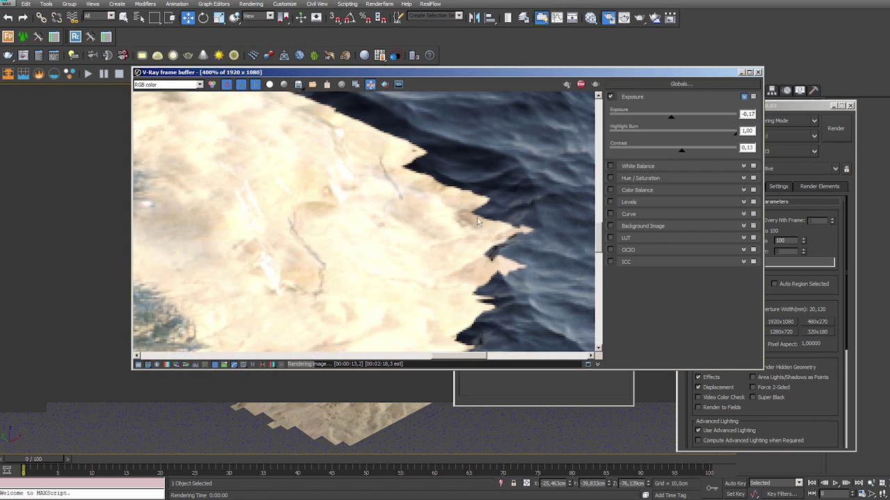
scroll(445, 240, "down", 1)
scroll(434, 233, "down", 1)
scroll(425, 227, "down", 1)
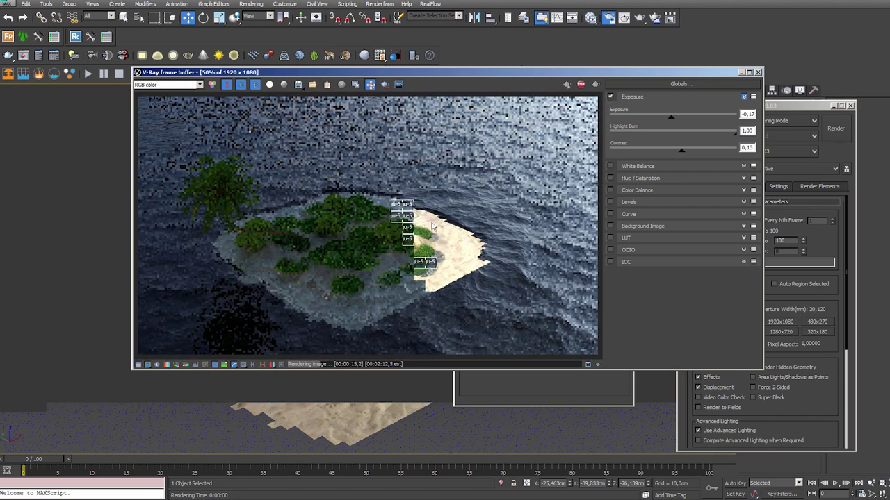
scroll(430, 223, "up", 3)
scroll(445, 215, "down", 2)
scroll(455, 208, "down", 1)
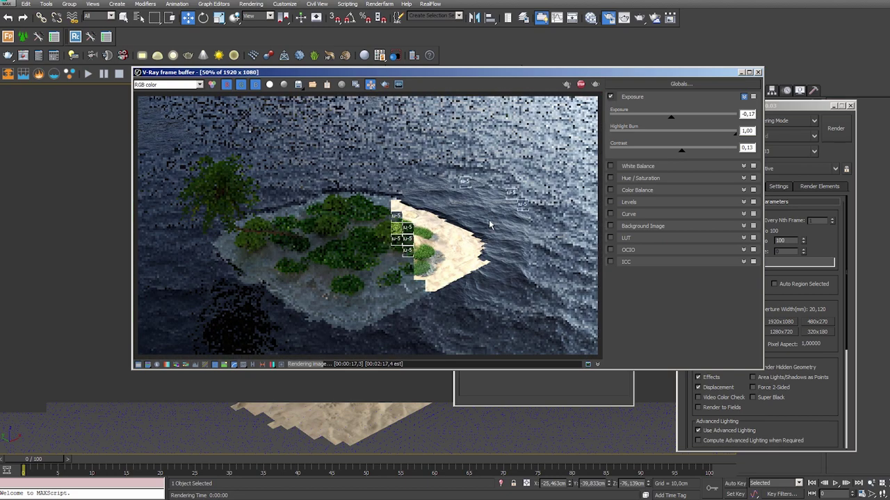
scroll(445, 226, "up", 2)
scroll(434, 243, "down", 1)
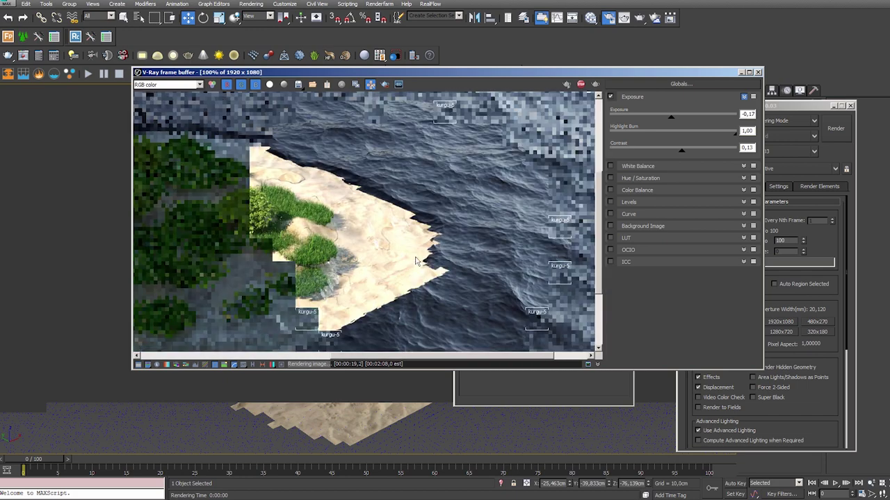
scroll(424, 242, "down", 1)
scroll(417, 241, "down", 1)
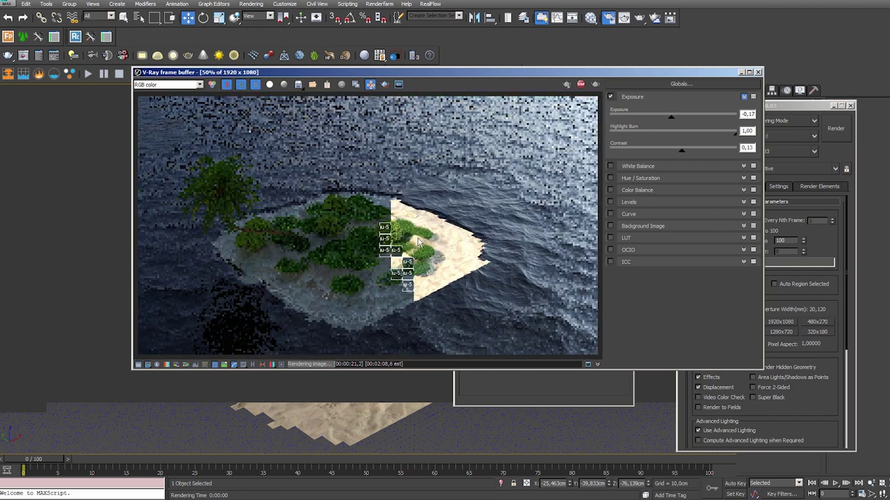
scroll(417, 241, "up", 2)
scroll(417, 241, "down", 2)
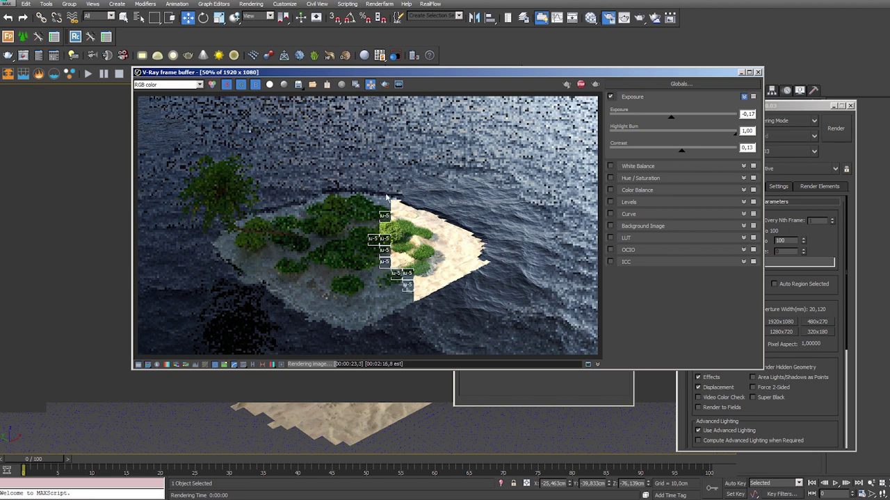
scroll(396, 243, "up", 2)
scroll(399, 252, "down", 1)
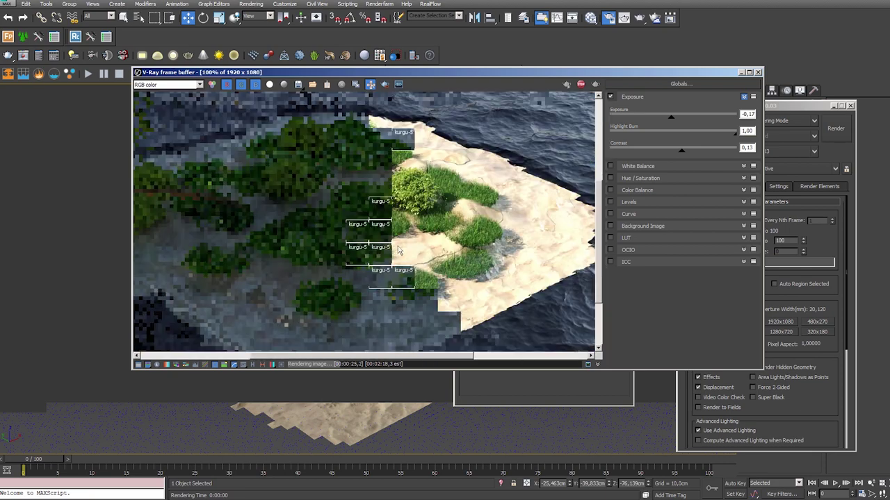
scroll(399, 252, "down", 1)
scroll(368, 234, "up", 2)
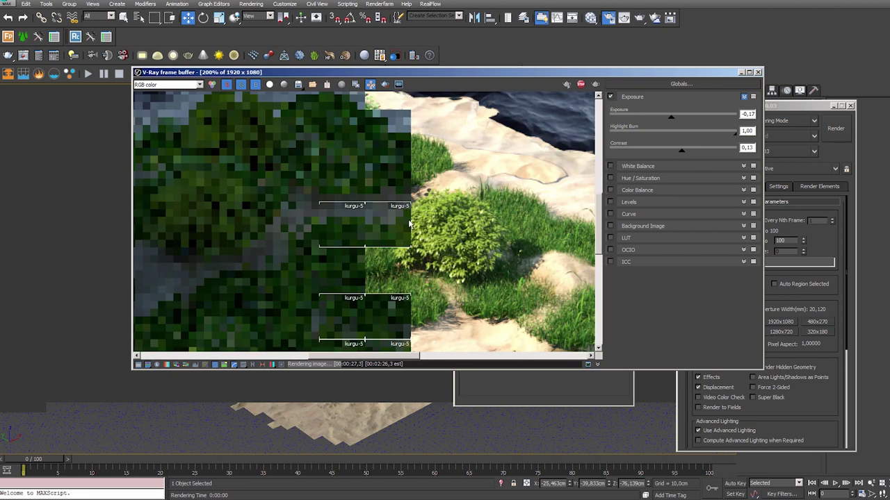
scroll(410, 230, "up", 1)
scroll(410, 230, "down", 2)
scroll(410, 230, "down", 1)
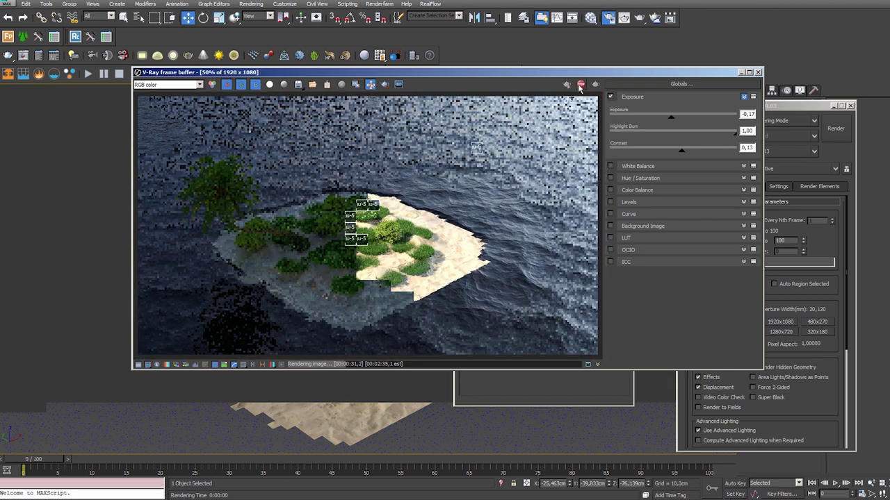
- Reveal the scene, select the sand terrain plane and close Render Setup
left_click_drag(517, 74, 0, 75)
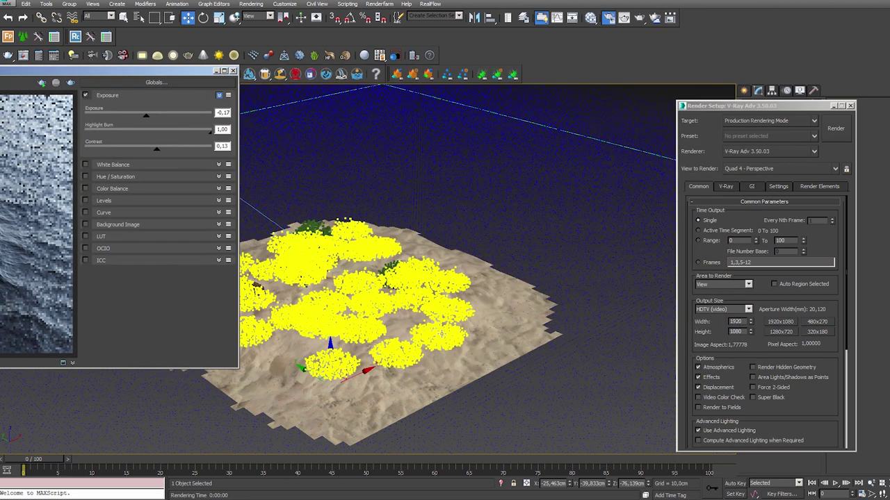
middle_click_drag(438, 333, 443, 308, "alt")
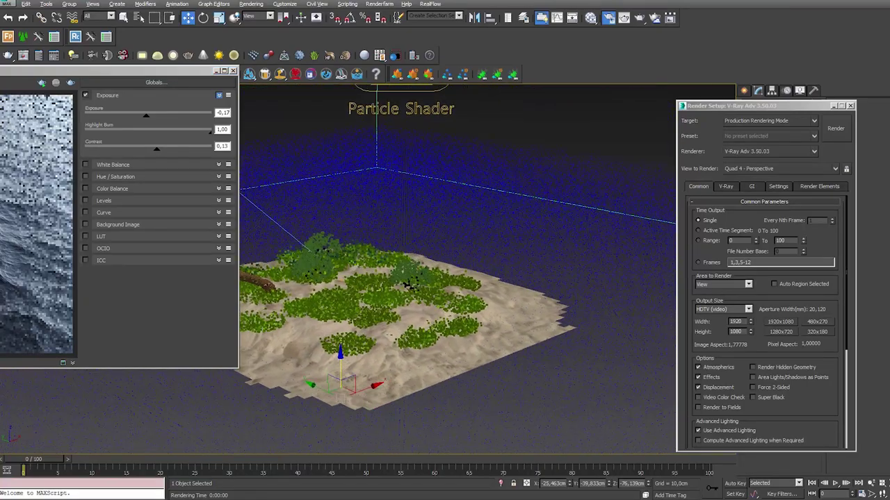
scroll(443, 308, "up", 2)
scroll(452, 302, "up", 2)
scroll(464, 293, "up", 2)
middle_click_drag(464, 292, 453, 294, "alt")
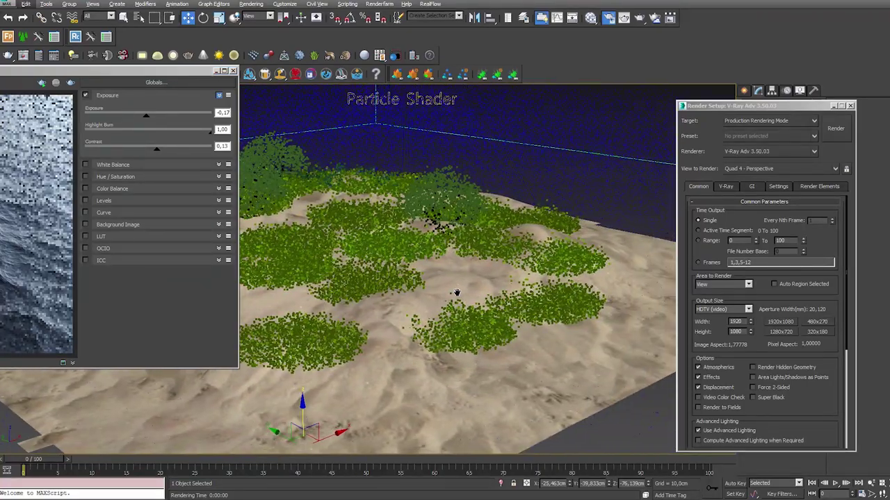
left_click(453, 294)
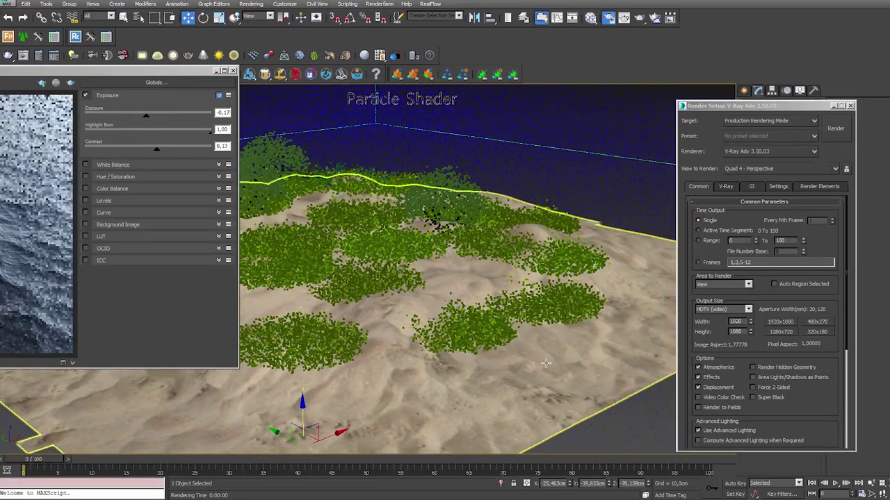
left_click(834, 107)
- Scale the terrain's outer border edges outward to about 144%
left_click(779, 289)
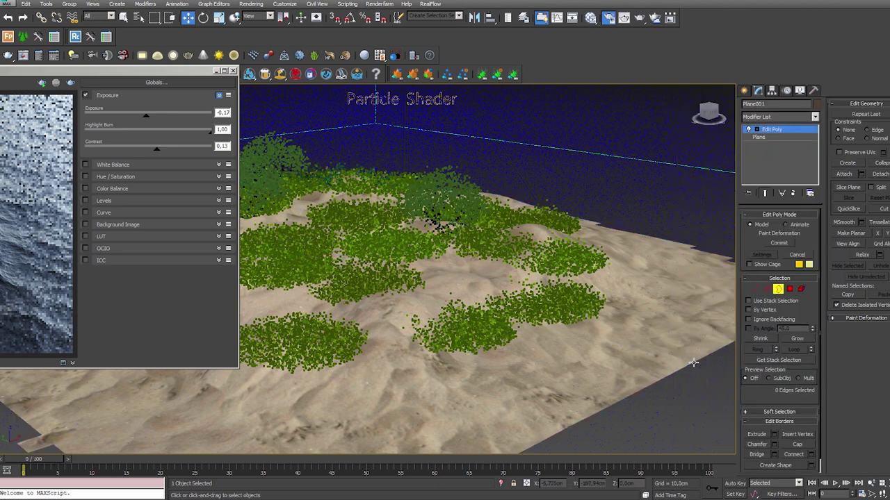
key("r")
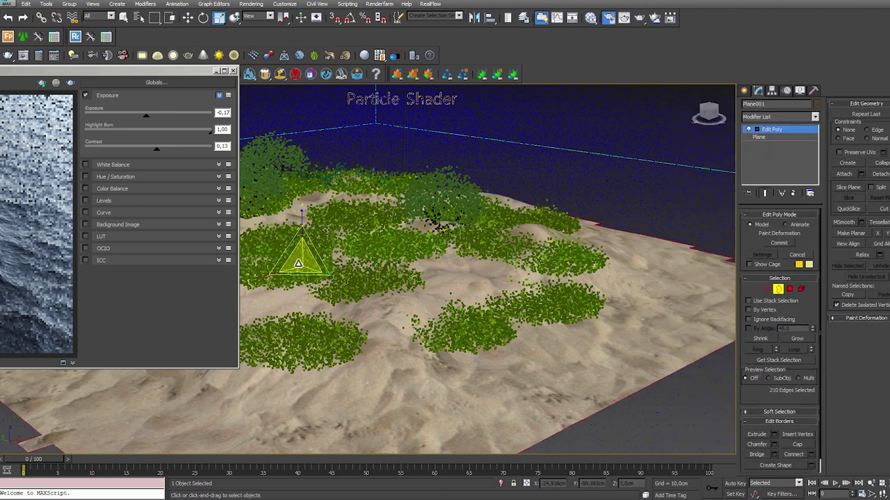
mouse_move(297, 259)
left_mouse_down()
mouse_move(299, 242)
mouse_move(304, 299)
left_mouse_up()
key("w")
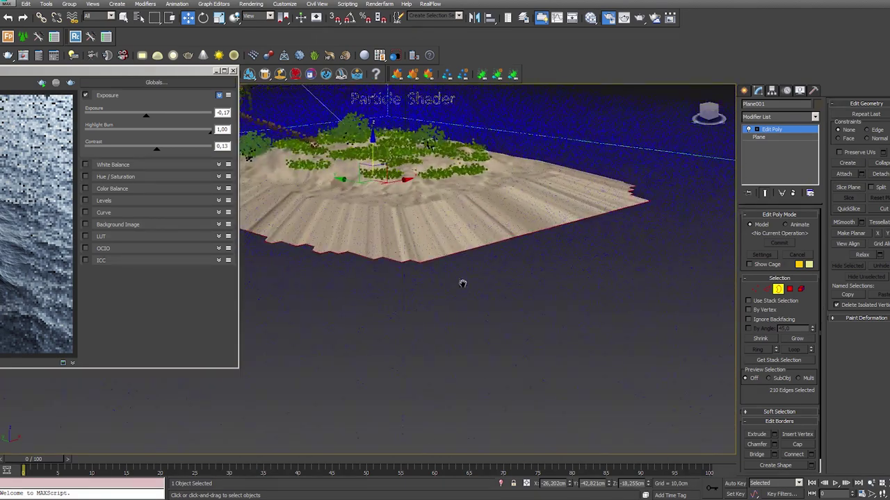
- Enlarge the border further, lower it well below the island, and frame the whole island
middle_click_drag(653, 309, 475, 305, "alt")
key("r")
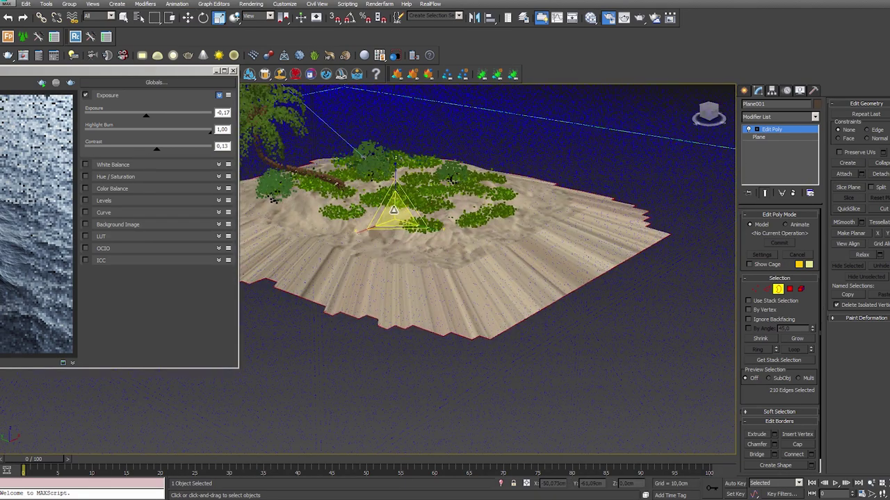
mouse_move(393, 208)
left_mouse_down()
mouse_move(393, 196)
mouse_move(393, 240)
left_mouse_up()
key("w")
scroll(441, 236, "up", 5)
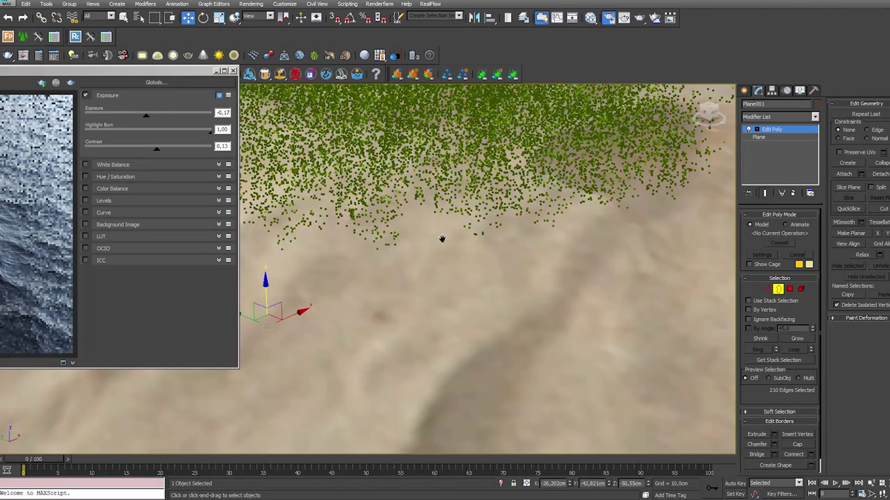
middle_click_drag(441, 236, 453, 266, "alt")
key("shift+z")
- Exit border sub-object mode and add a UVW Map modifier to the terrain
key("3")
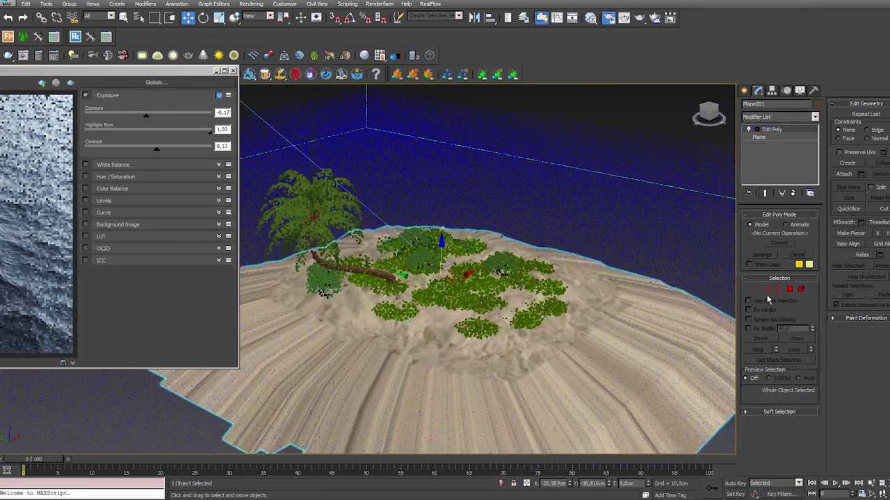
left_click(772, 117)
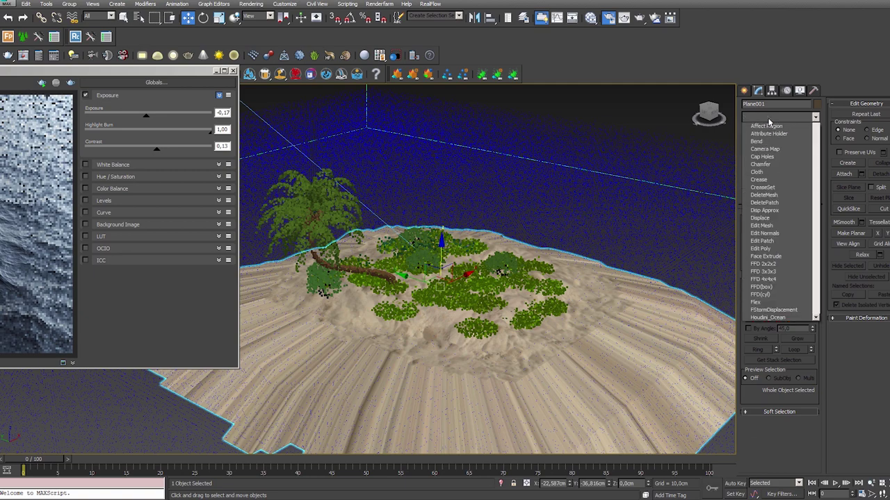
scroll(772, 274, "down", 10)
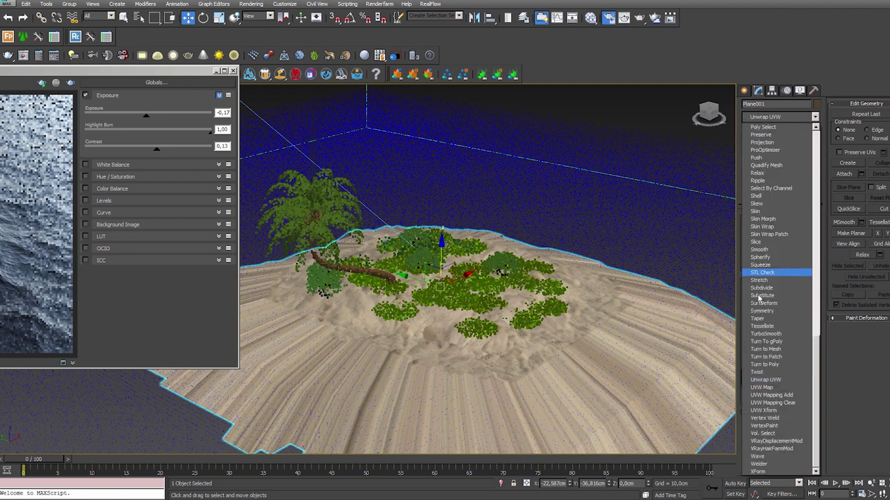
left_click(762, 387)
- Orbit to a low angle showing the horizon and start a production render
scroll(587, 343, "up", 2)
scroll(588, 344, "up", 4)
scroll(615, 329, "up", 2)
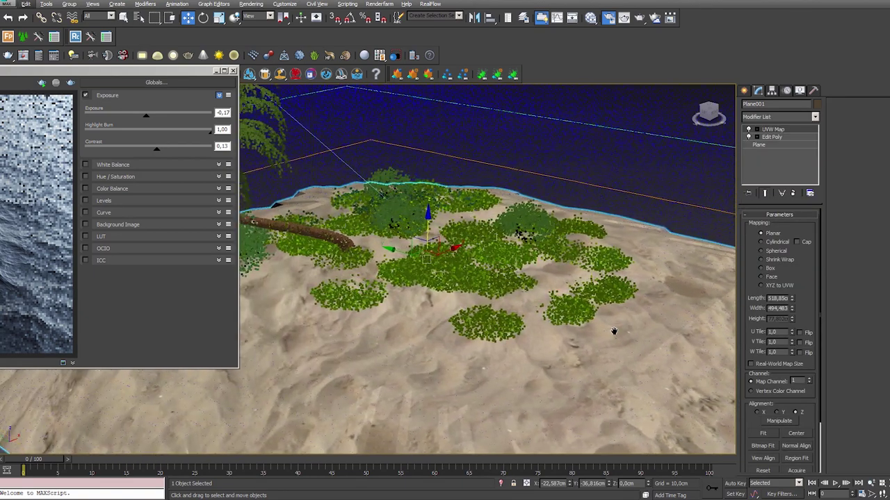
scroll(616, 329, "up", 1)
scroll(637, 336, "up", 2)
scroll(638, 336, "down", 2)
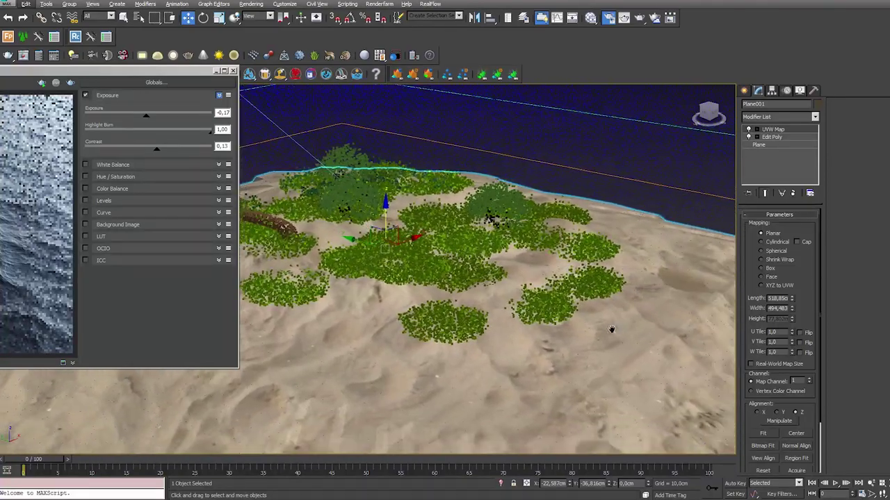
scroll(611, 330, "down", 1)
scroll(602, 330, "down", 2)
mouse_move(602, 330)
middle_mouse_down("alt")
mouse_move(601, 306)
mouse_move(635, 356)
middle_mouse_up("alt")
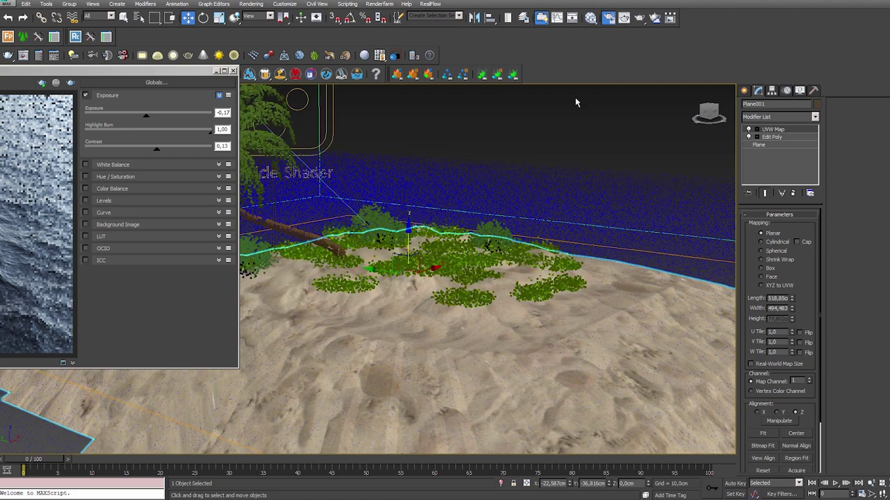
left_click(639, 17)
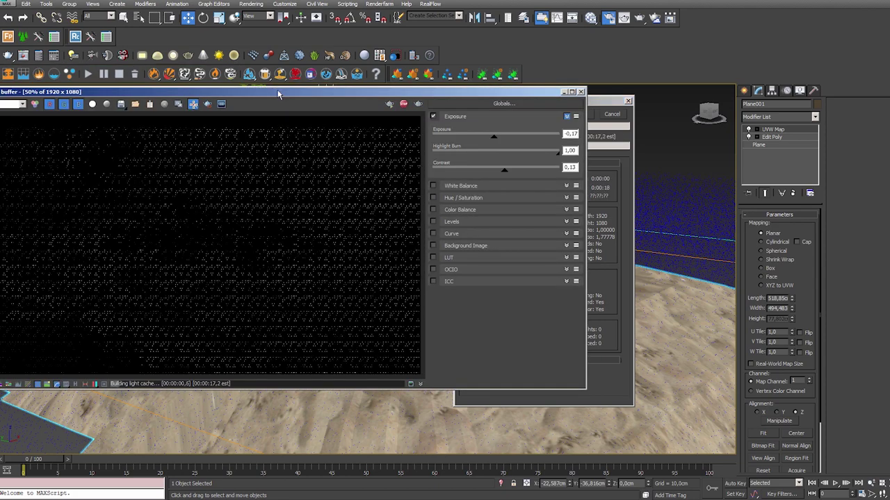
- Review the render showing grass across the enlarged shore, then move the frame buffer off the viewport
left_click_drag(287, 95, 364, 88)
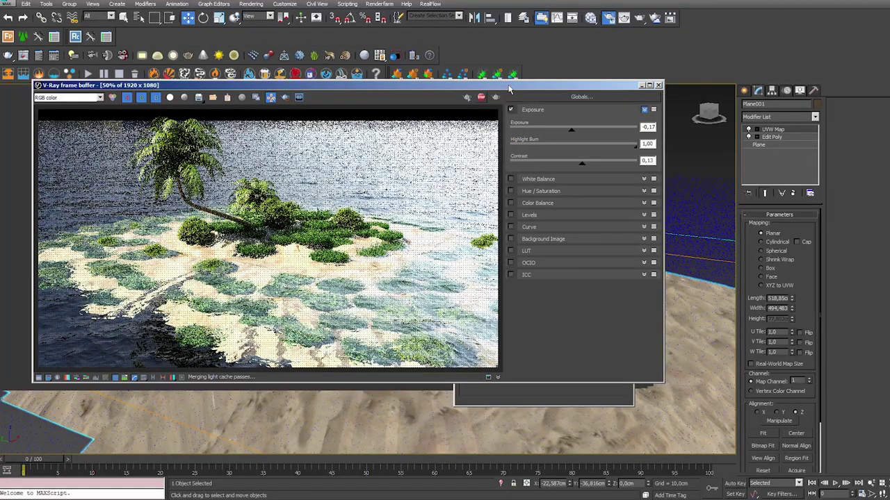
left_click_drag(508, 89, 0, 66)
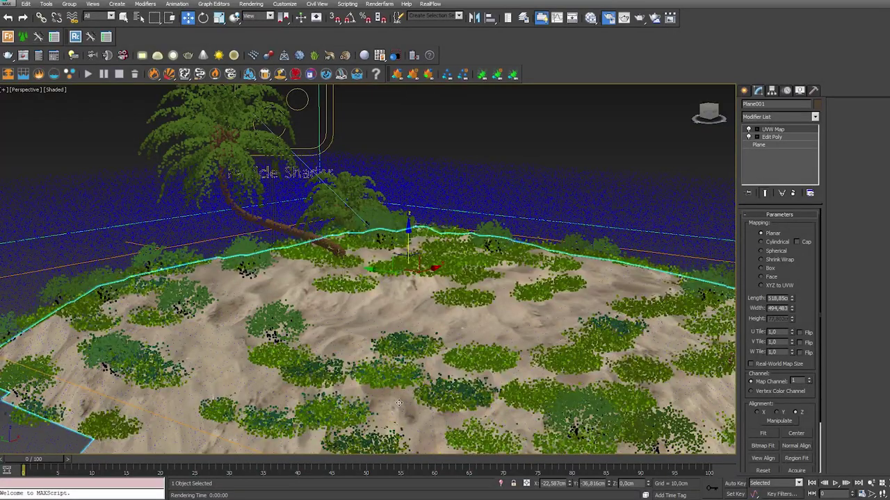
- Select the Forest003 bush scatter from a near top-down view of the island
left_click(398, 366)
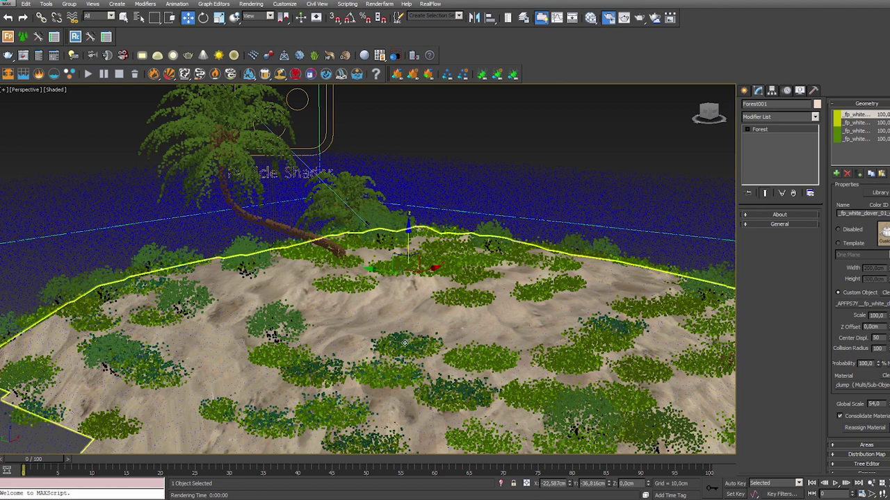
middle_click_drag(432, 322, 216, 444, "alt")
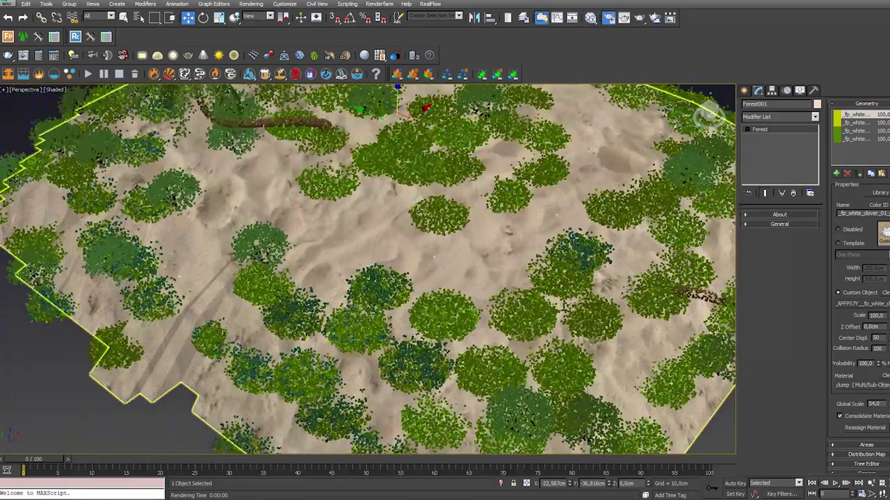
left_click(290, 260)
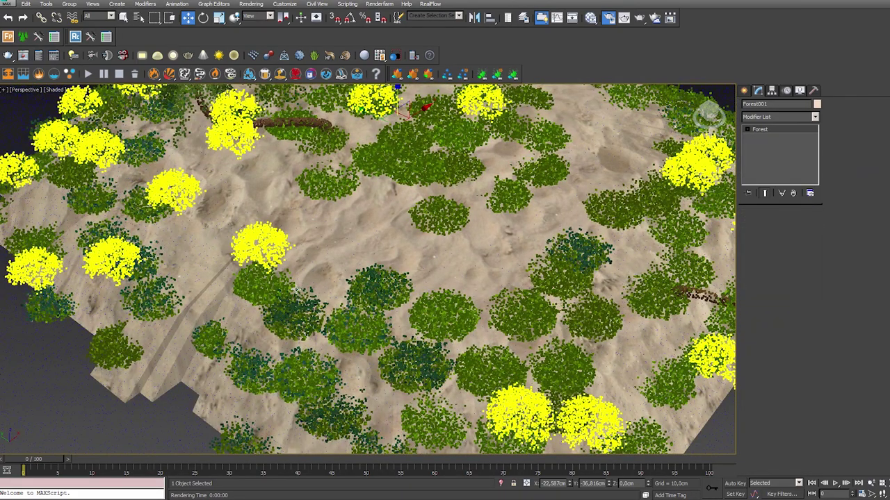
left_click(294, 290)
middle_click_drag(294, 291, 295, 284, "alt")
scroll(295, 283, "down", 5)
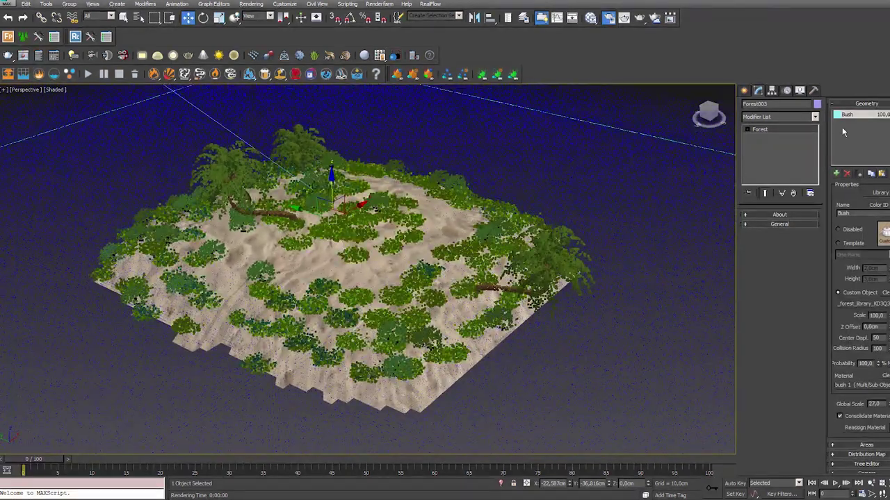
- Jump to Forest003's Areas rollout and activate painting to add a New paint area
right_click(836, 269)
left_click(858, 311)
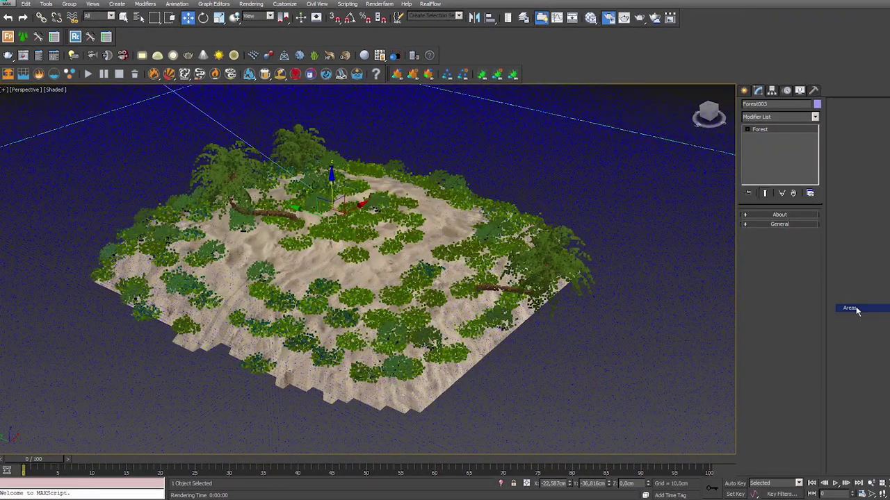
left_click(867, 224)
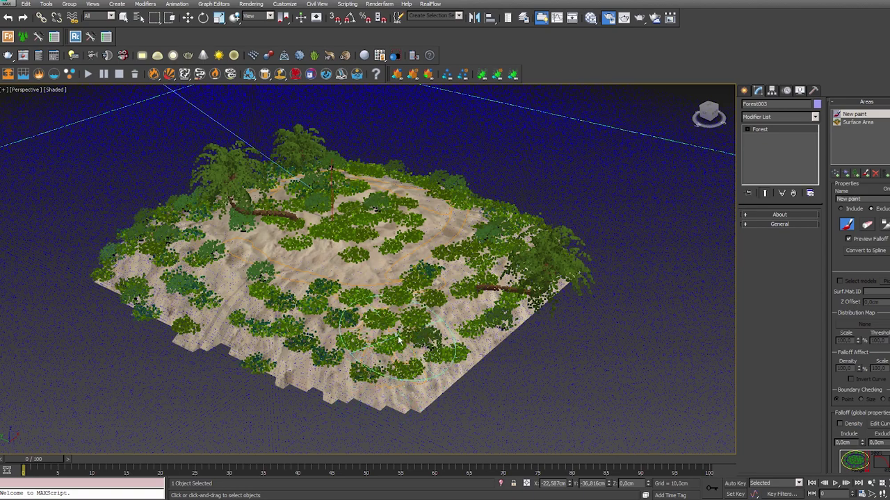
- Paint the bush area along the island's upper-right, top and lower-left edges, then exit painting
middle_click_drag(400, 344, 417, 389, "alt")
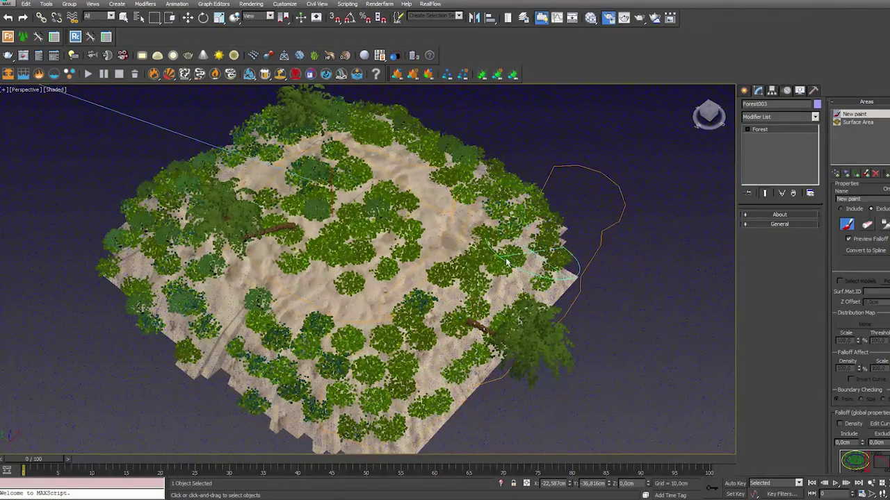
middle_click_drag(476, 348, 419, 342, "alt")
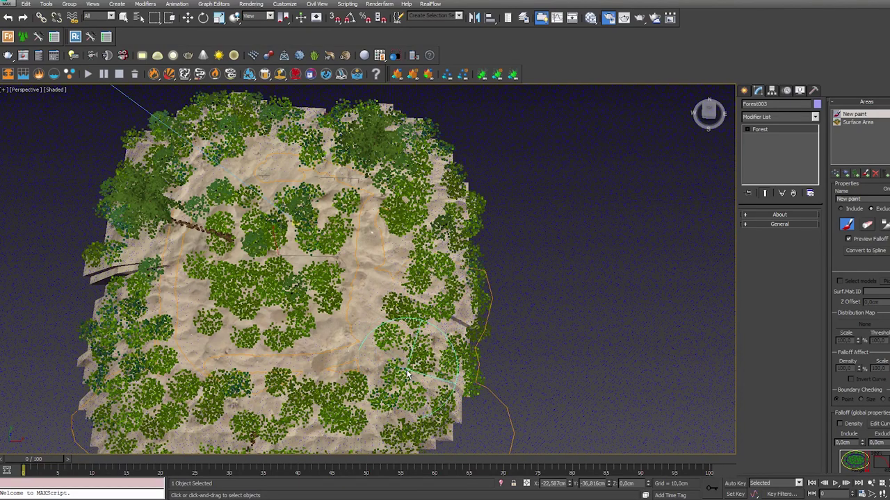
left_click_drag(392, 412, 483, 338)
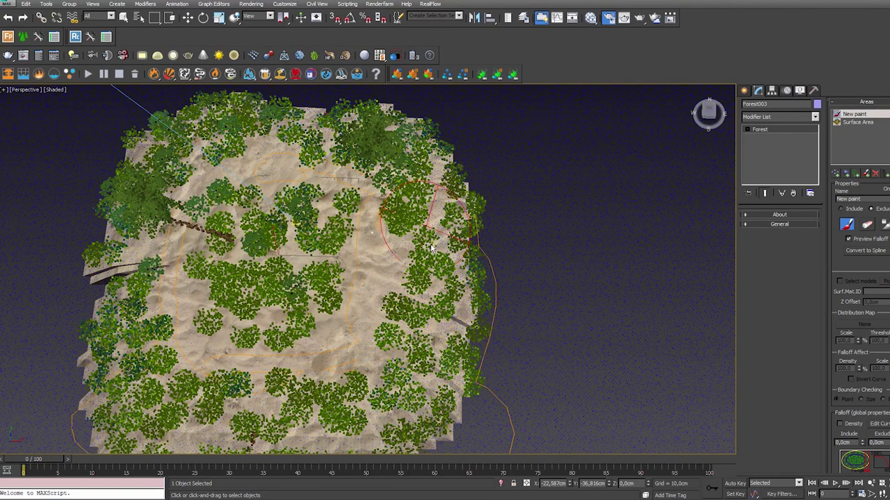
middle_click_drag(476, 314, 438, 325, "alt")
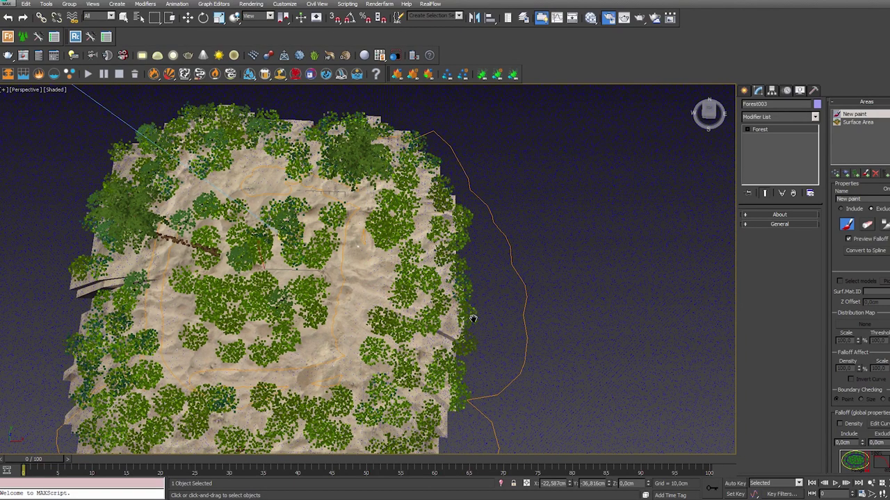
left_click_drag(438, 325, 205, 212)
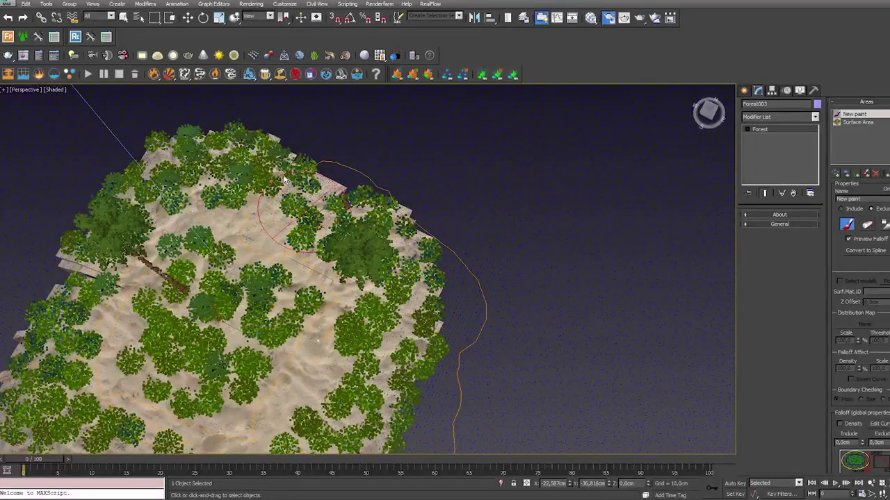
middle_click_drag(206, 212, 100, 273, "alt")
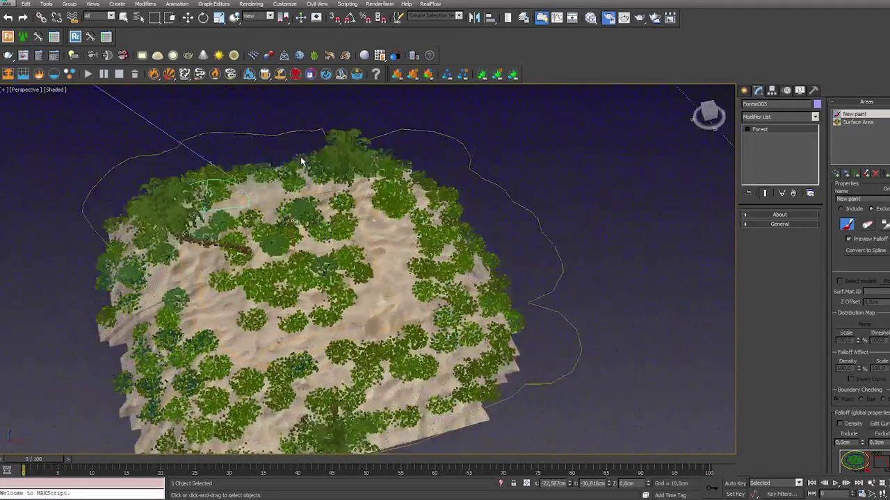
mouse_move(100, 273)
left_mouse_down()
mouse_move(158, 323)
mouse_move(142, 340)
mouse_move(184, 385)
mouse_move(327, 402)
mouse_move(447, 362)
mouse_move(431, 376)
mouse_move(174, 389)
mouse_move(132, 333)
mouse_move(153, 328)
left_mouse_up()
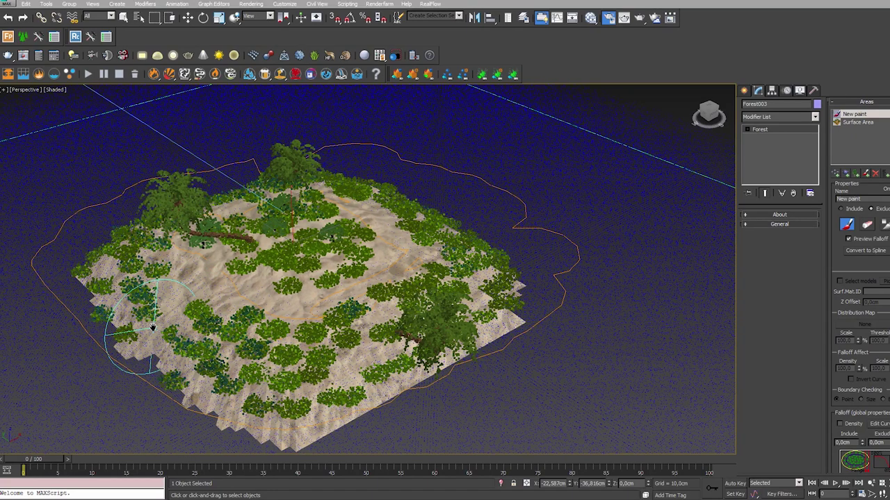
mouse_move(152, 328)
middle_mouse_down("alt")
mouse_move(185, 349)
mouse_move(187, 321)
middle_mouse_up("alt")
right_click(186, 321)
key("Escape")
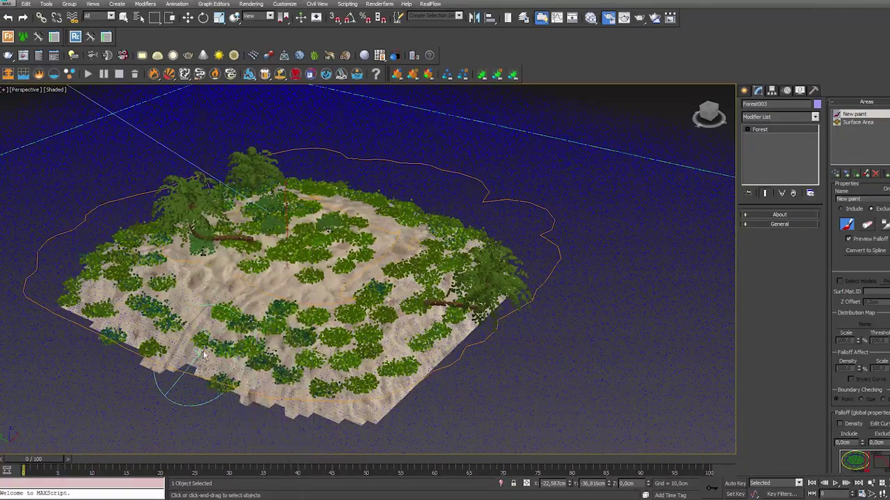
right_click(227, 318)
key("Escape")
- Select the Forest001 ground plant scatter and activate painting in its Areas rollout
key("w")
left_click(625, 278)
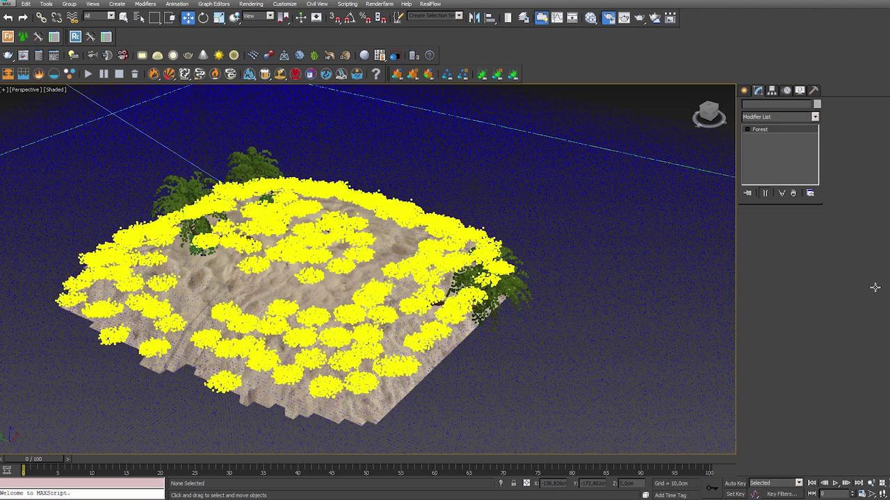
left_click(292, 278)
right_click(834, 271)
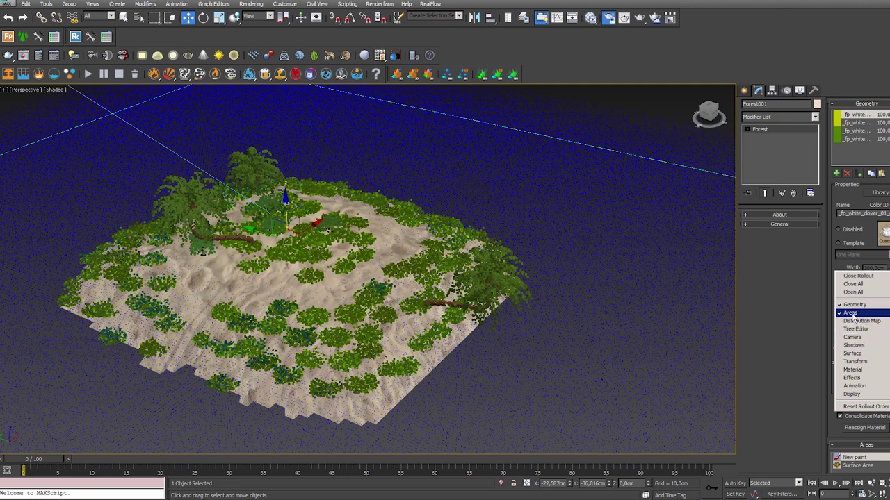
left_click(851, 313)
left_click(847, 224)
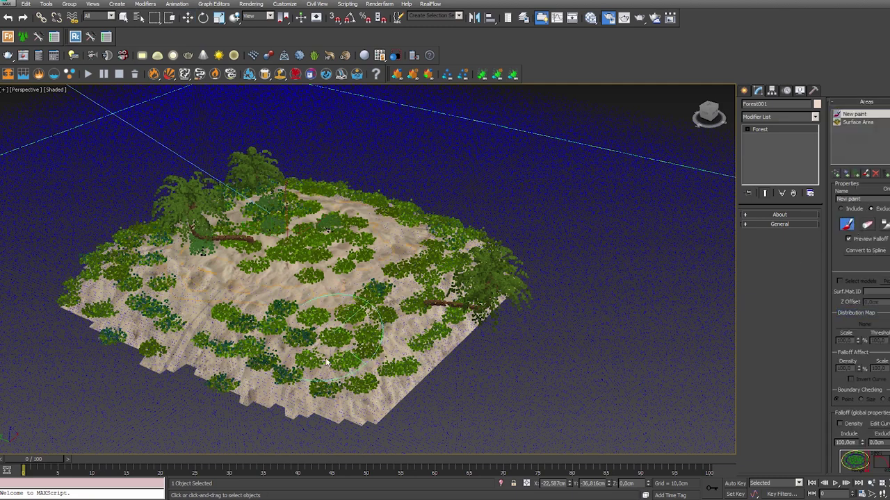
- Paint out Forest001 plants from the island's lower-centre and top
left_click_drag(299, 354, 419, 339)
middle_click_drag(420, 339, 360, 374, "alt")
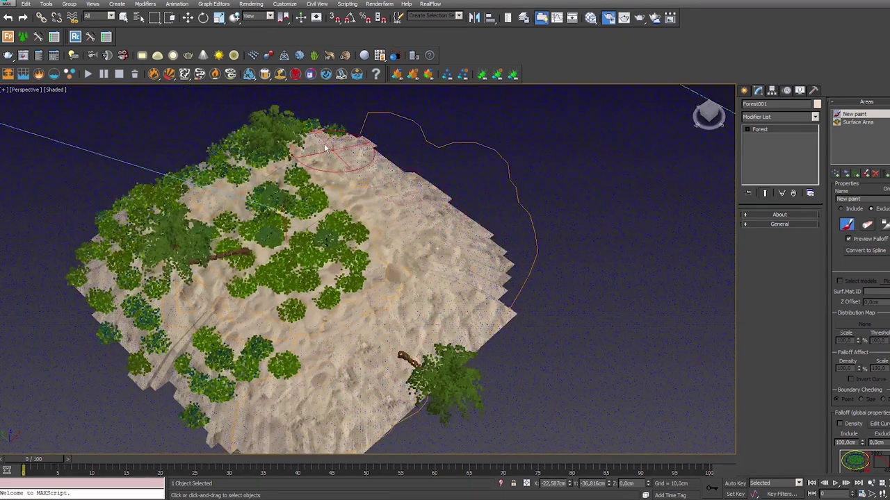
mouse_move(333, 139)
middle_mouse_down("alt")
mouse_move(392, 271)
mouse_move(424, 188)
middle_mouse_up("alt")
left_click_drag(424, 188, 222, 292)
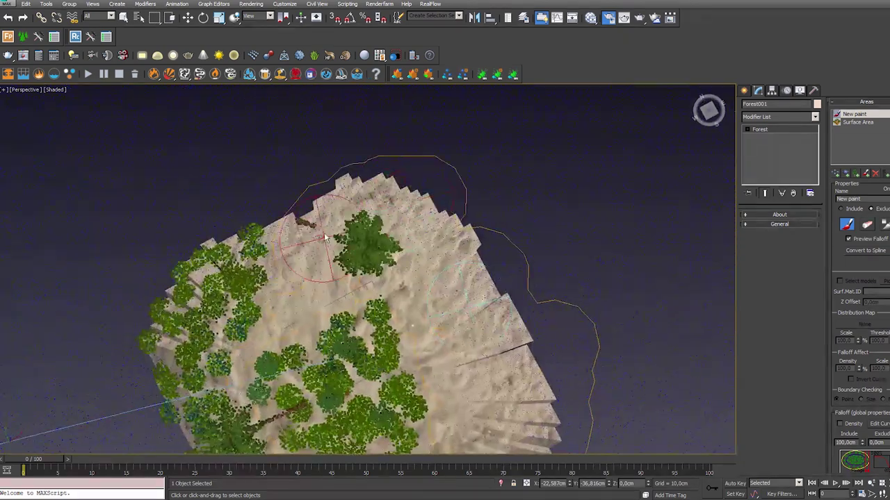
mouse_move(223, 292)
middle_mouse_down("alt")
mouse_move(294, 224)
mouse_move(397, 202)
middle_mouse_up("alt")
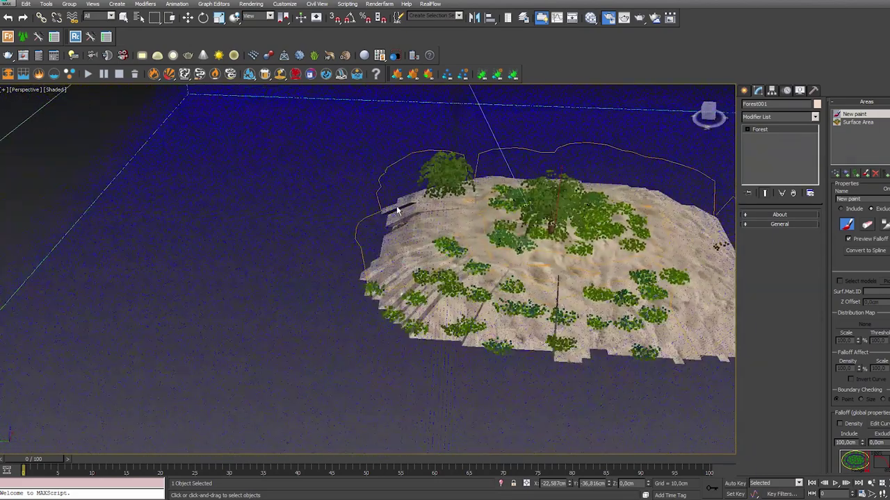
- Erase the remaining plants on the lower-right, then finish painting
left_click_drag(435, 271, 629, 348)
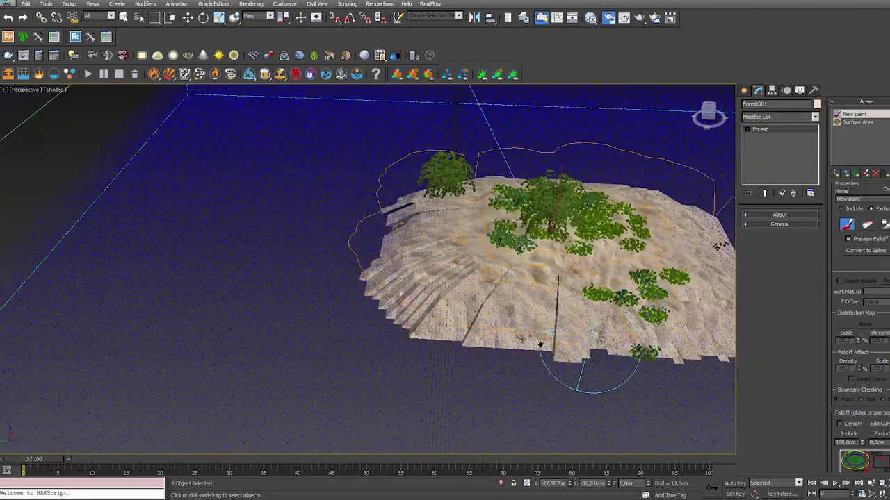
middle_click_drag(629, 348, 430, 327, "alt")
left_click_drag(413, 335, 479, 347)
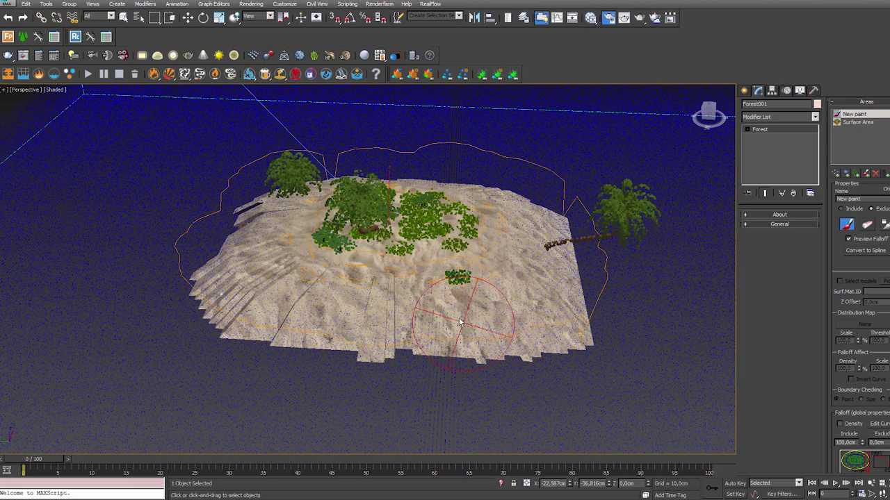
middle_click_drag(480, 348, 471, 336, "alt")
right_click(475, 292)
left_click(417, 282)
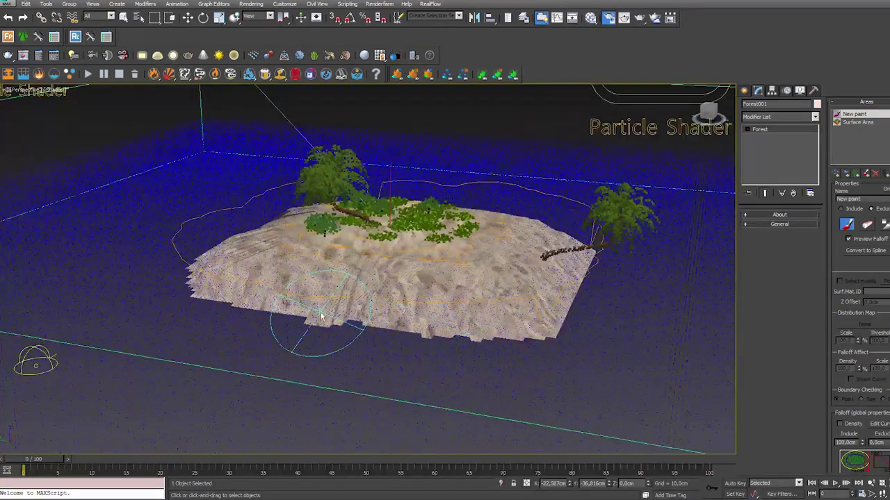
mouse_move(396, 306)
middle_mouse_down("alt")
mouse_move(362, 327)
mouse_move(348, 316)
mouse_move(419, 297)
middle_mouse_up("alt")
right_click(362, 313)
left_click(340, 323)
scroll(350, 315, "up", 5)
scroll(419, 298, "up", 2)
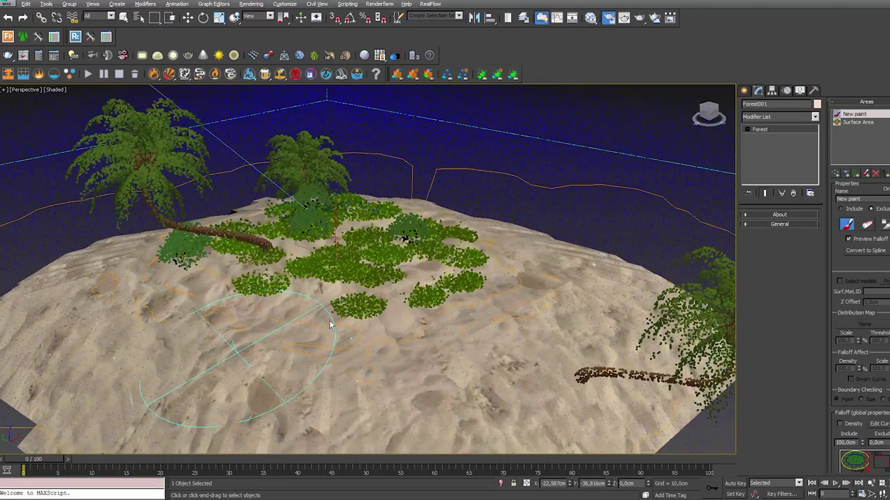
- Start a production render and zoom into the frame buffer to inspect it
left_click(639, 18)
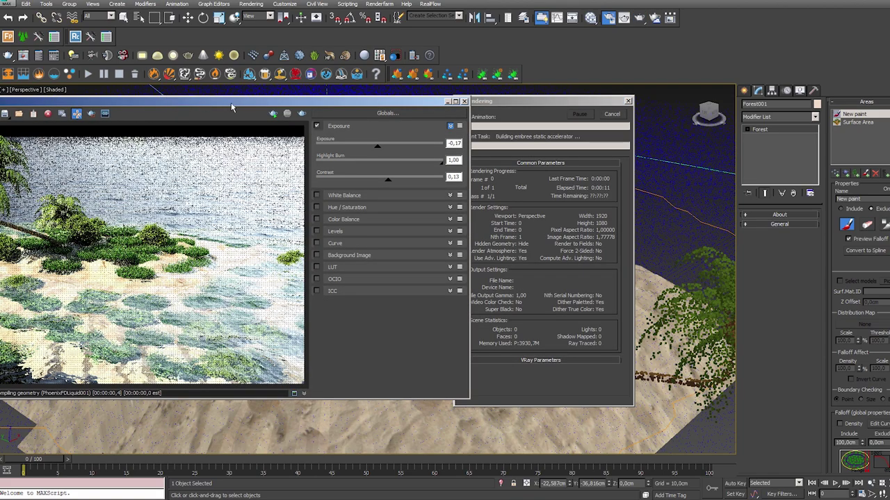
left_click_drag(230, 102, 412, 109)
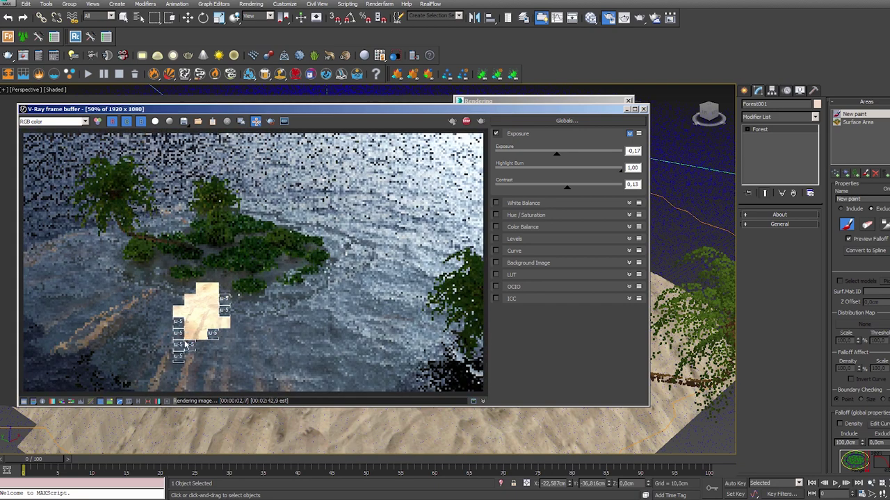
scroll(250, 291, "up", 2)
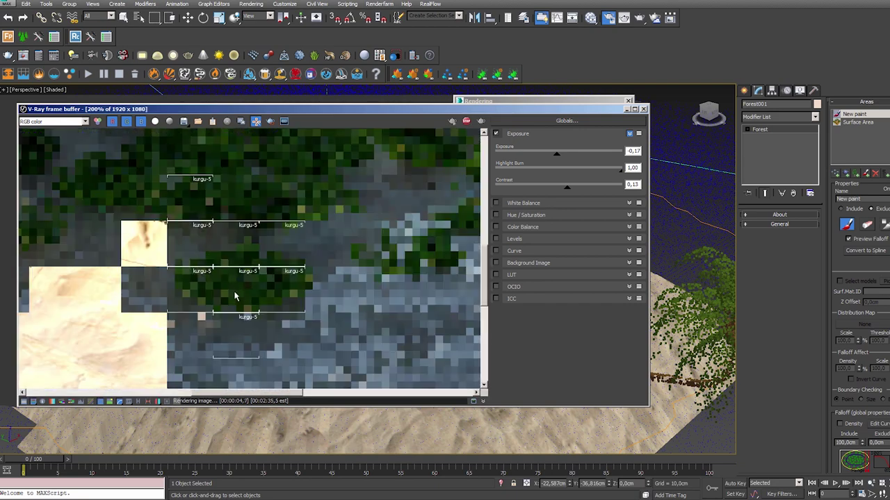
scroll(235, 297, "down", 1)
scroll(236, 295, "down", 1)
scroll(246, 282, "up", 1)
scroll(250, 276, "up", 1)
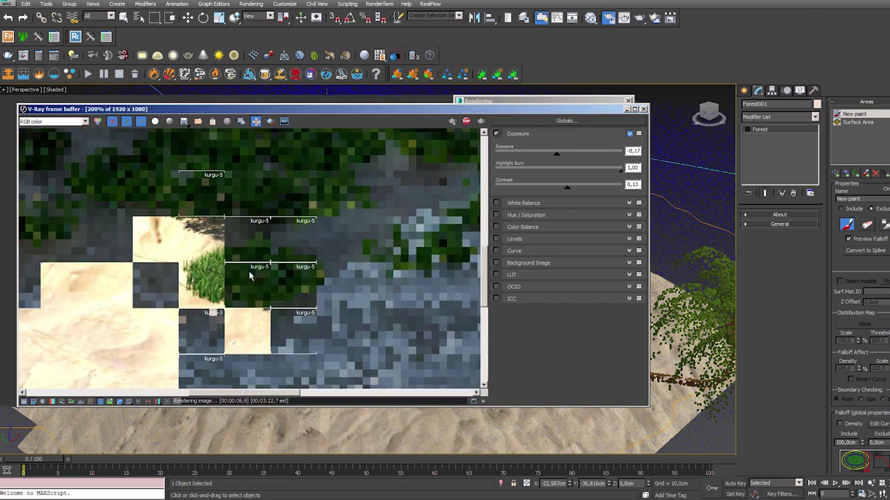
scroll(250, 276, "down", 1)
scroll(240, 275, "down", 1)
scroll(269, 292, "up", 1)
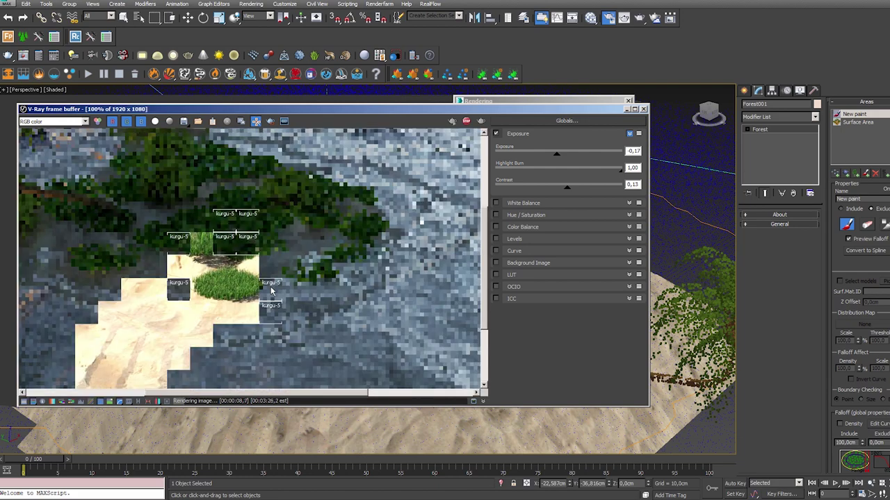
scroll(274, 289, "up", 1)
scroll(274, 288, "down", 1)
scroll(278, 292, "down", 1)
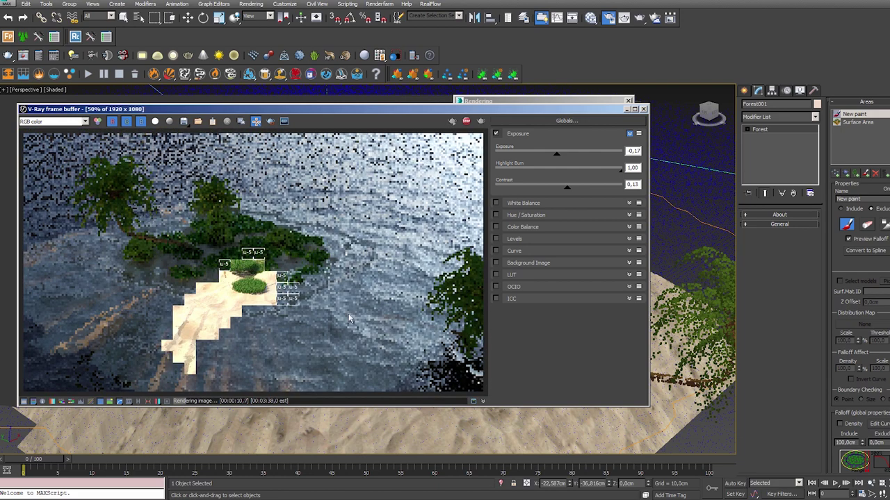
scroll(450, 354, "up", 2)
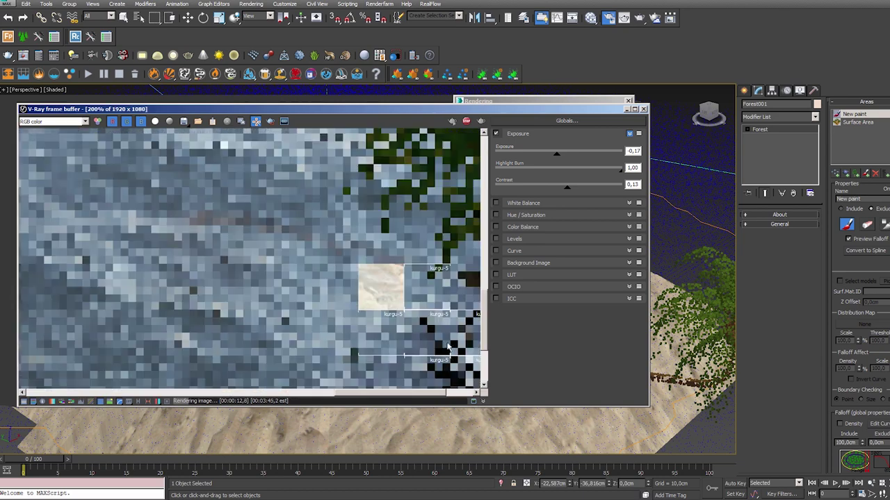
scroll(450, 354, "down", 1)
scroll(451, 354, "down", 1)
scroll(450, 340, "up", 1)
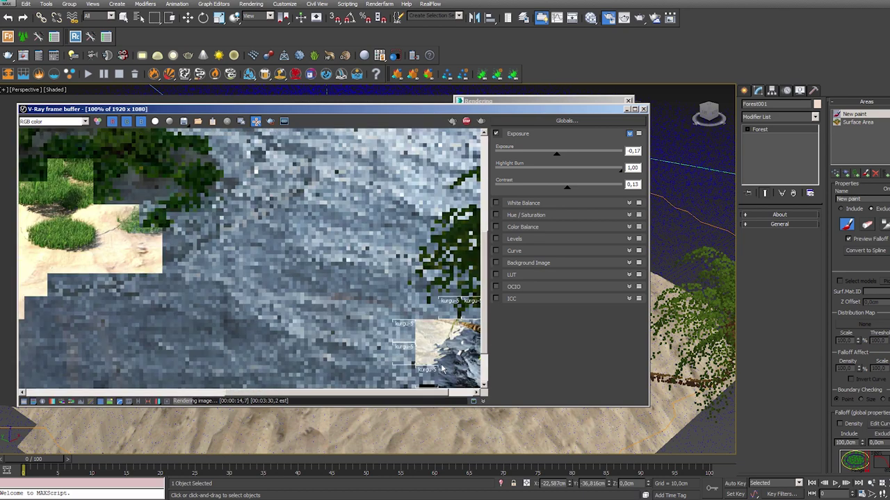
scroll(450, 340, "up", 1)
- Pan the zoomed render close-up to inspect the palm trunk
middle_click_drag(450, 340, 372, 339)
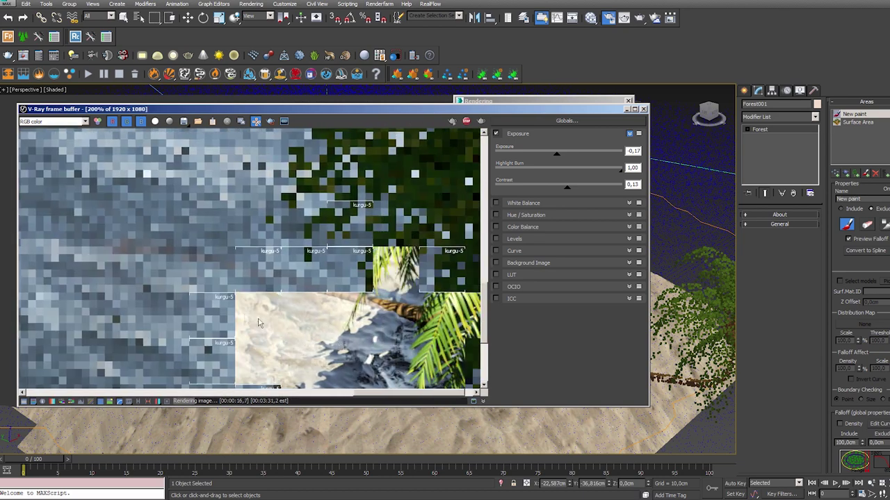
mouse_move(308, 338)
middle_mouse_down()
mouse_move(200, 247)
mouse_move(221, 259)
middle_mouse_up()
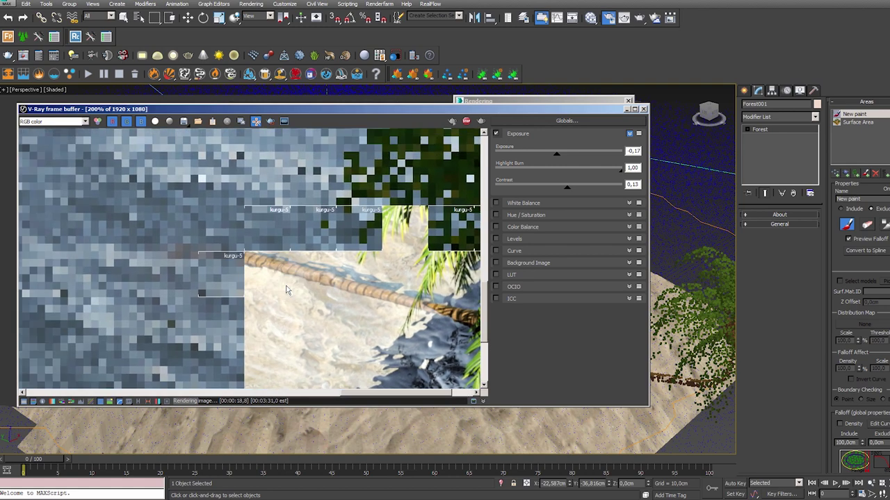
scroll(221, 259, "down", 1)
scroll(221, 259, "down", 1)
scroll(415, 321, "up", 3)
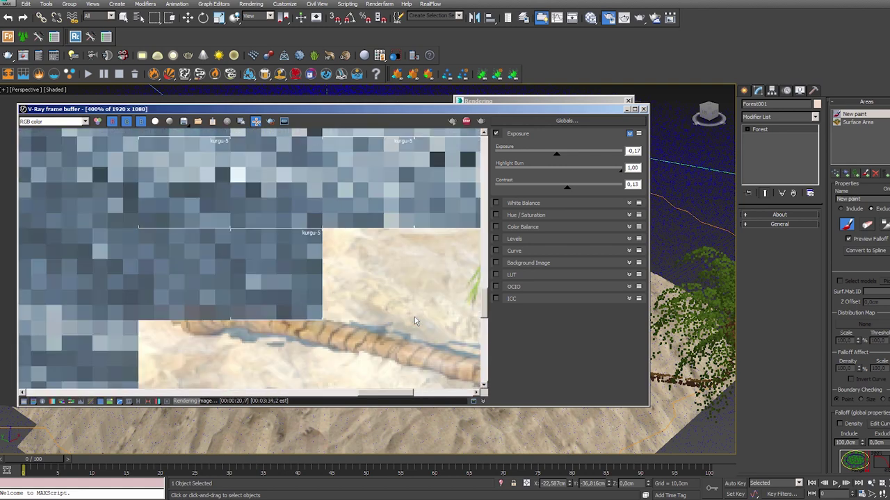
scroll(415, 321, "down", 2)
scroll(415, 321, "down", 1)
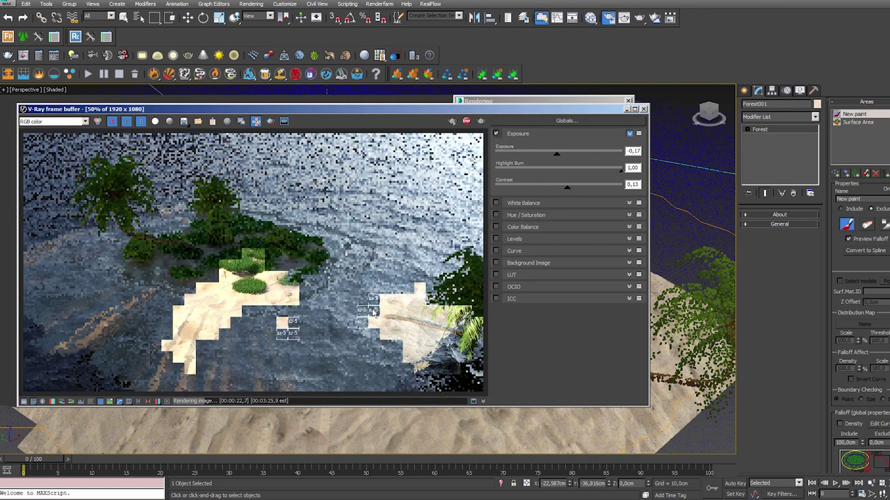
- Stop the render, minimize the frame buffer, and orbit to a low side view of the island
left_click(468, 123)
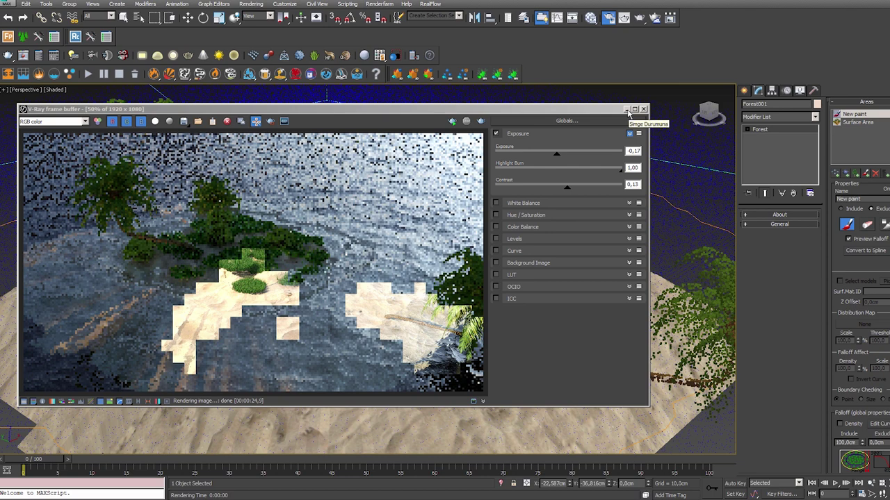
left_click(626, 110)
middle_click_drag(378, 327, 400, 310, "alt")
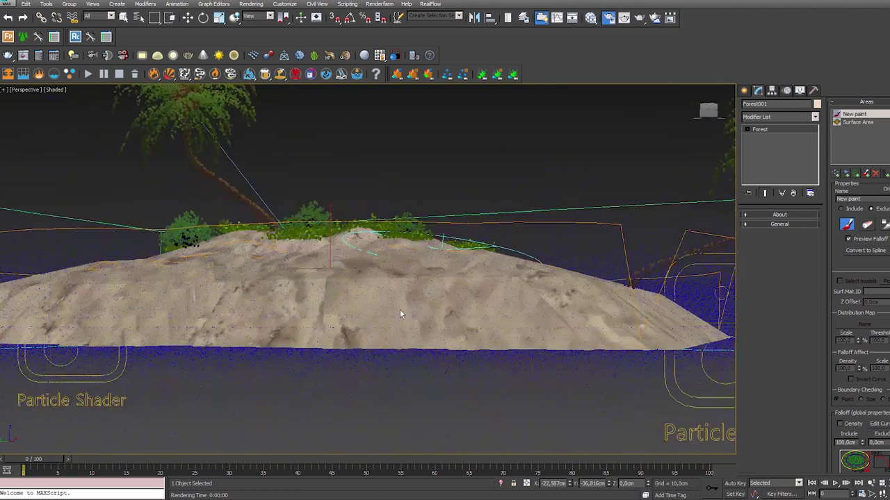
right_click(398, 301)
left_click(451, 320)
- Select the sand island plane (Plane001) and enter its Edit Poly Border sub-level
right_click(546, 302)
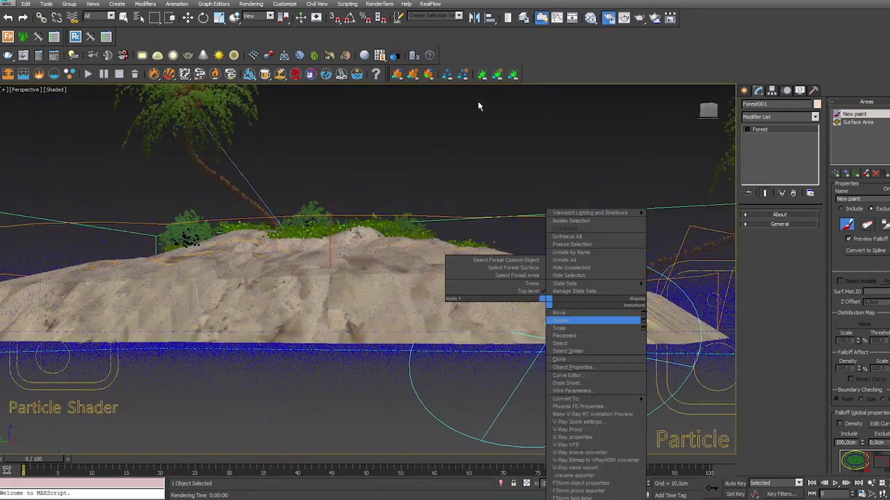
left_click(555, 239)
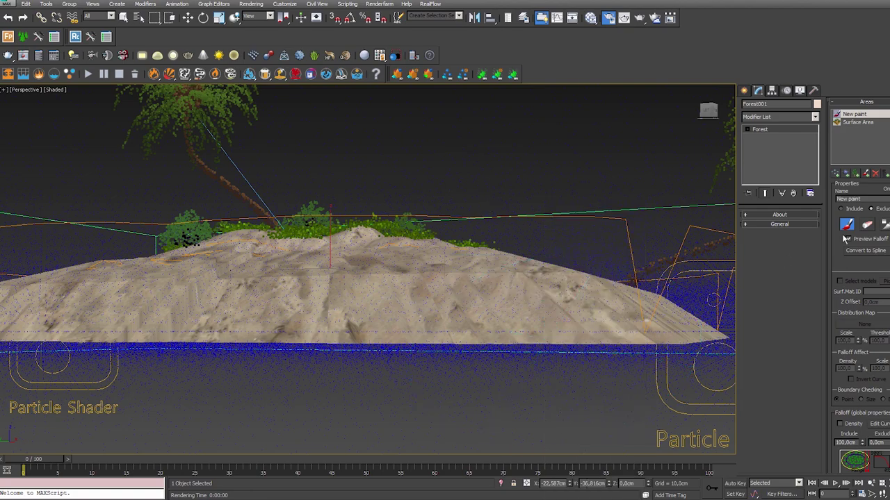
key("w")
left_click(563, 339)
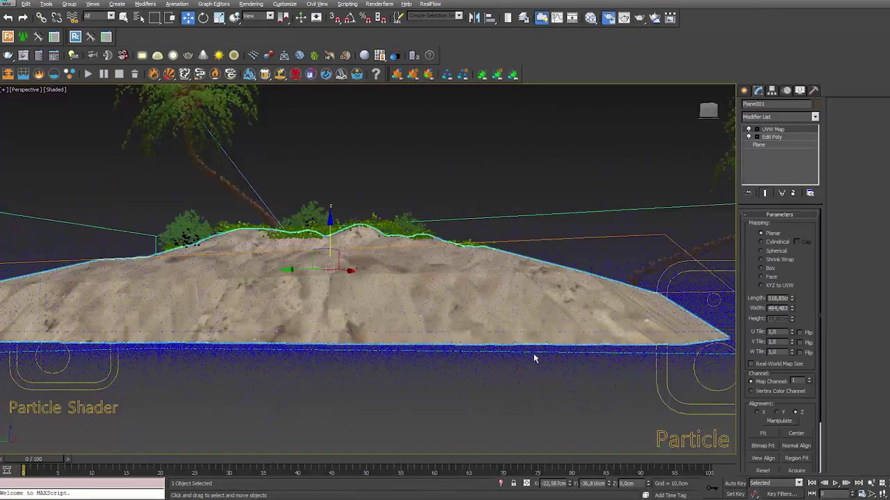
middle_click_drag(534, 358, 484, 341, "alt")
left_click(749, 137)
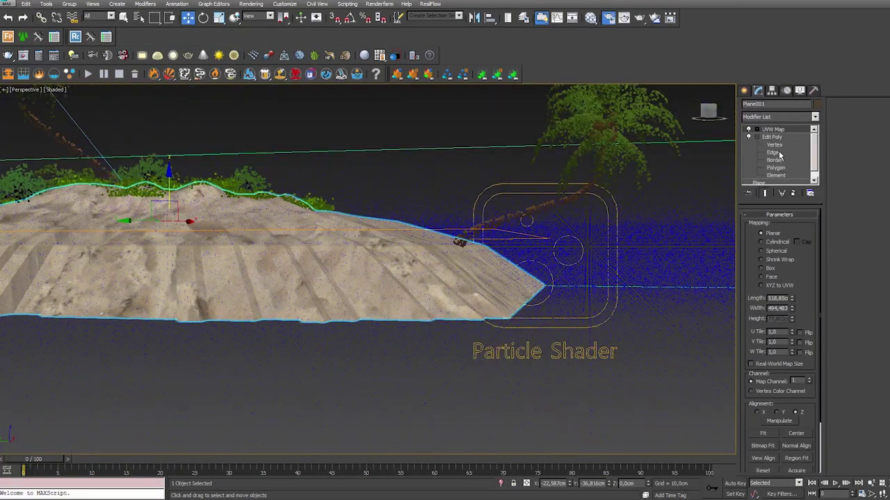
left_click(774, 160)
- Scale the open border so the island's outer walls stand vertical, then deselect it
mouse_move(439, 302)
middle_mouse_down("alt")
mouse_move(311, 293)
mouse_move(275, 308)
middle_mouse_up("alt")
key("r")
left_click_drag(183, 287, 181, 292)
key("ctrl+d")
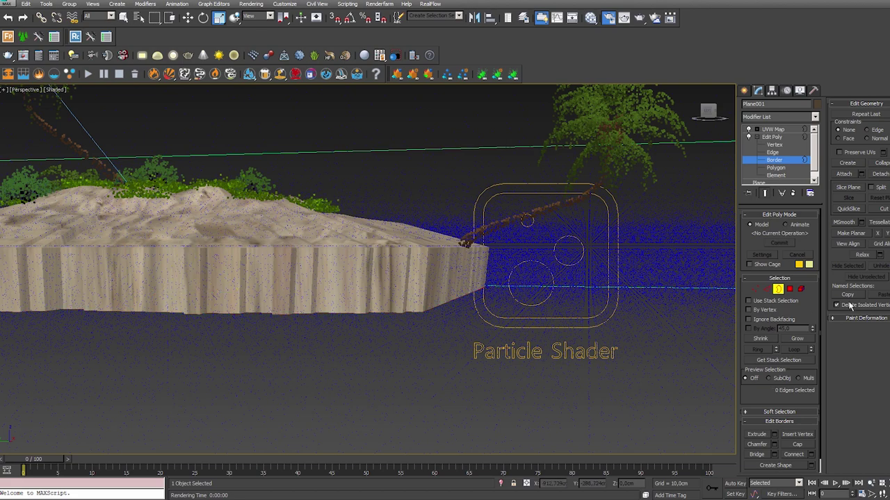
- In Edge mode, select a front-wall edge and extend it with Loop to check the wall
left_click(777, 289)
left_click(767, 289)
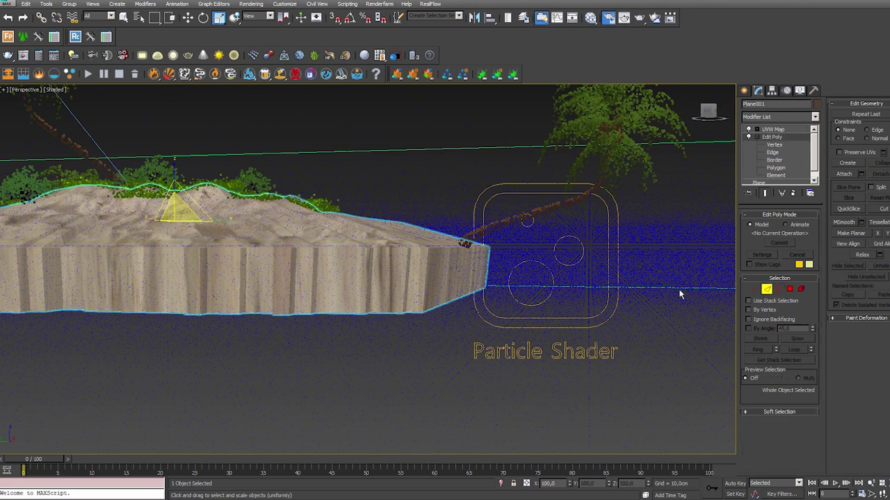
middle_click_drag(301, 264, 295, 280, "alt")
scroll(295, 280, "up", 4)
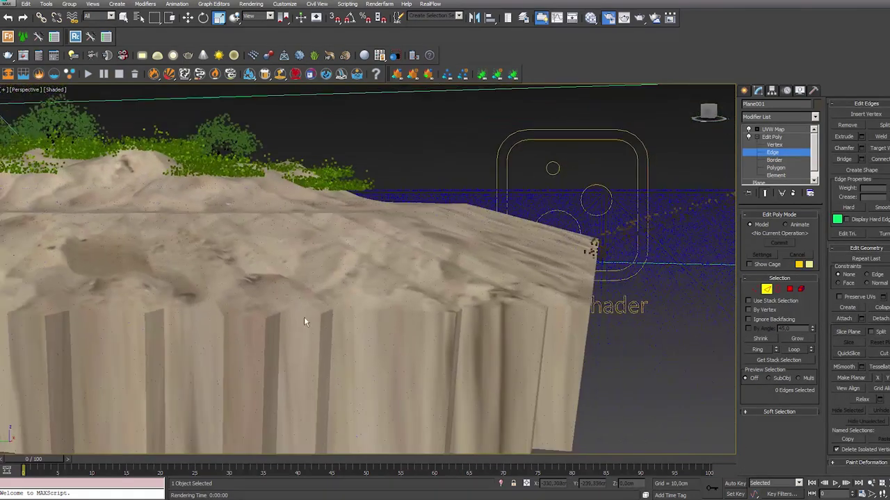
left_click(303, 312)
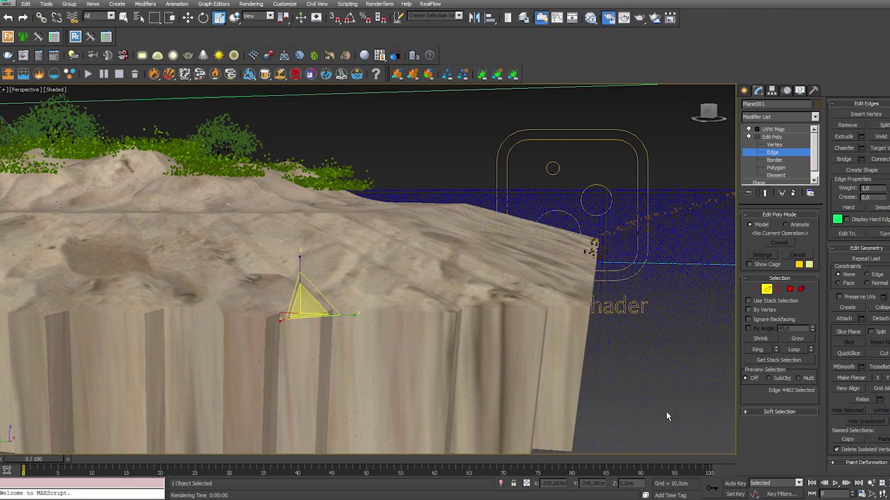
left_click(796, 351)
scroll(378, 335, "down", 2)
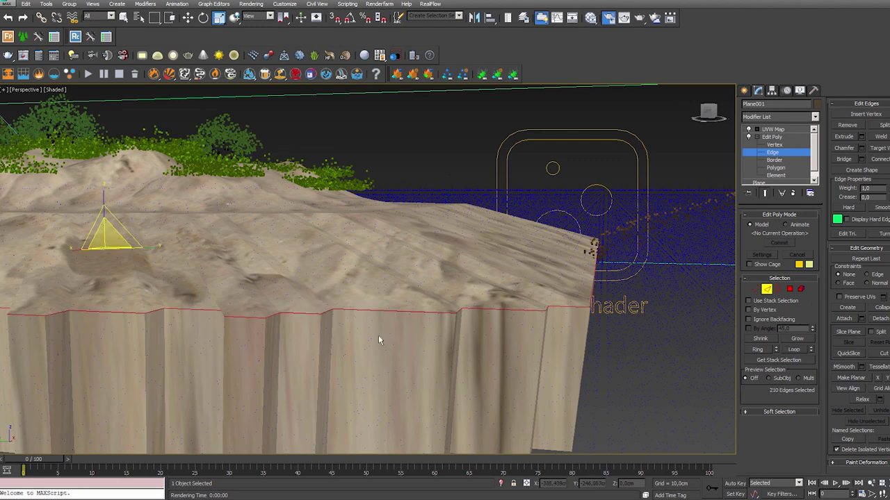
scroll(368, 340, "down", 3)
scroll(357, 342, "down", 3)
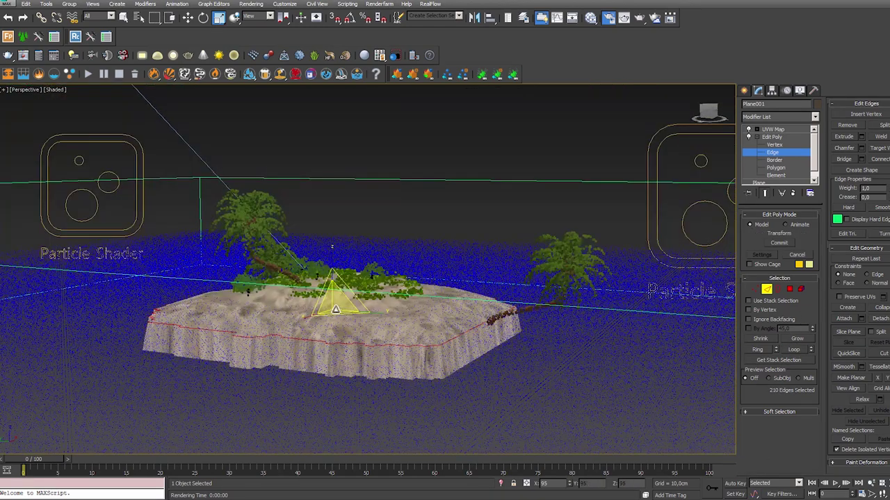
- Exit edge editing to object level and view the island from above
right_click(332, 301)
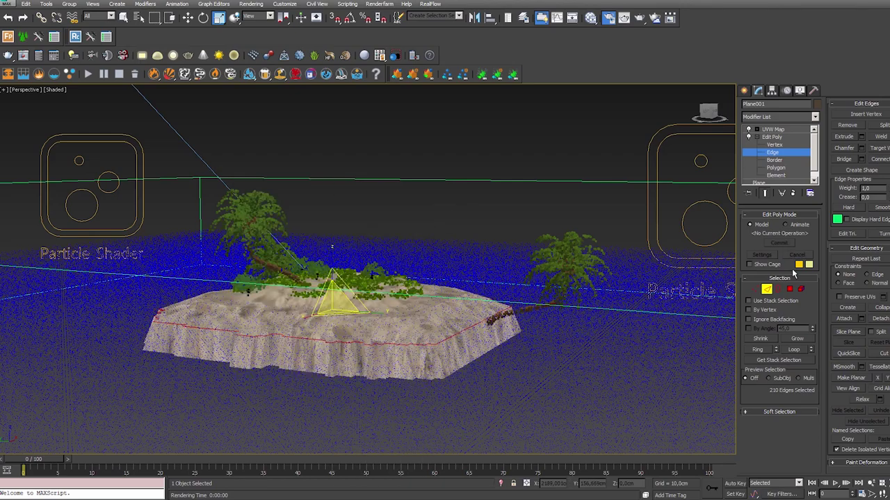
left_click(767, 289)
scroll(438, 267, "up", 1)
scroll(438, 267, "up", 3)
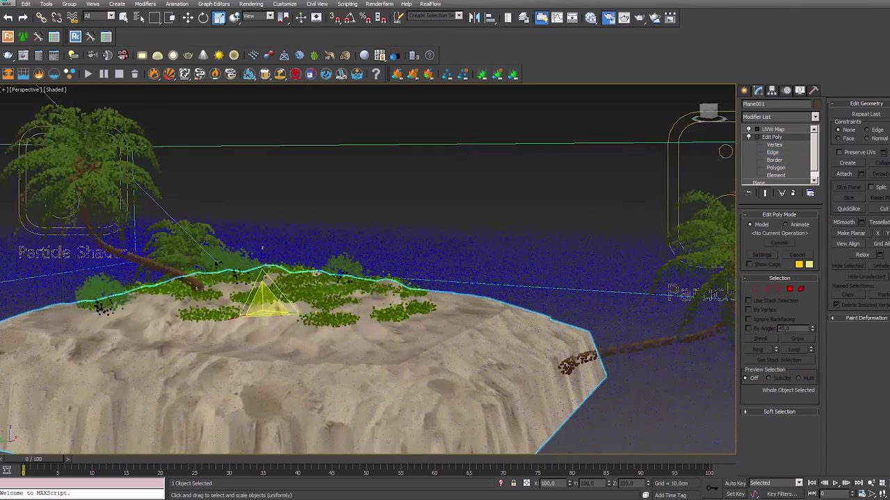
scroll(439, 268, "up", 3)
scroll(438, 267, "down", 5)
middle_click_drag(456, 271, 450, 283, "alt")
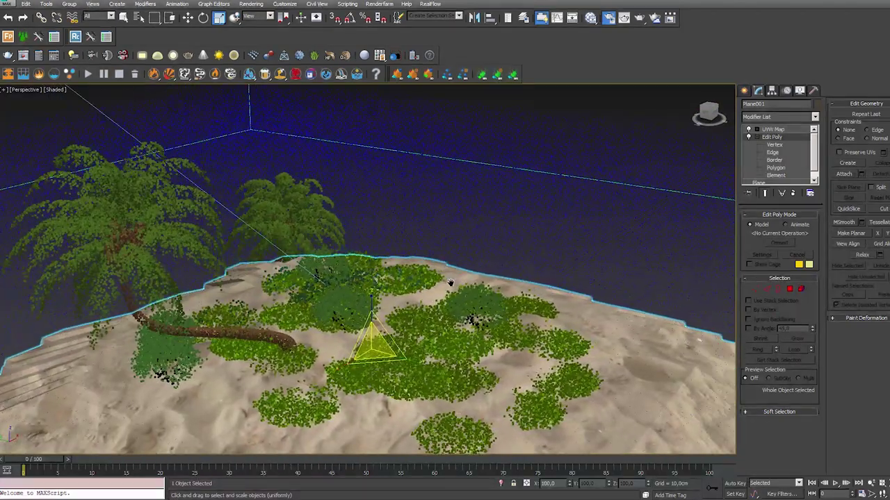
left_click(639, 19)
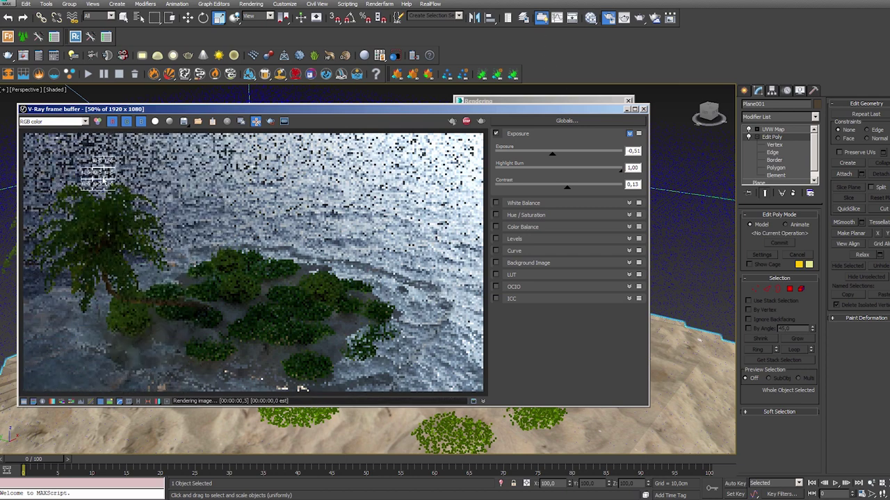
scroll(236, 294, "up", 3)
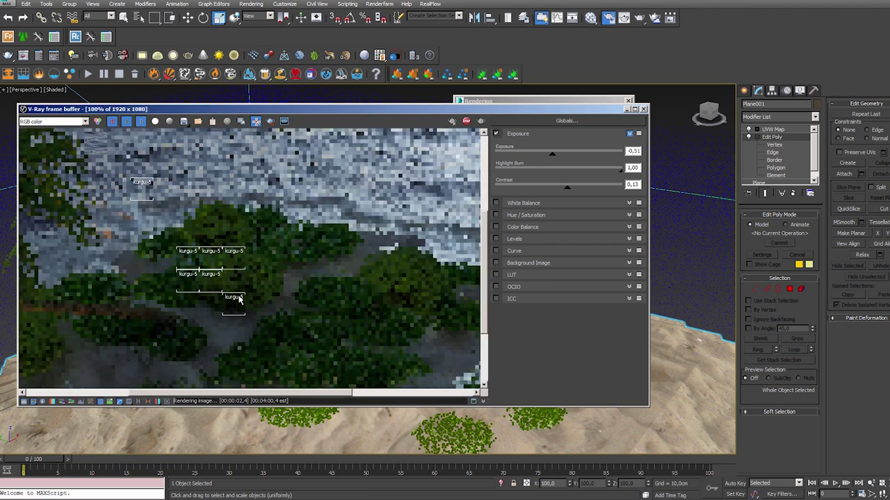
scroll(243, 295, "down", 3)
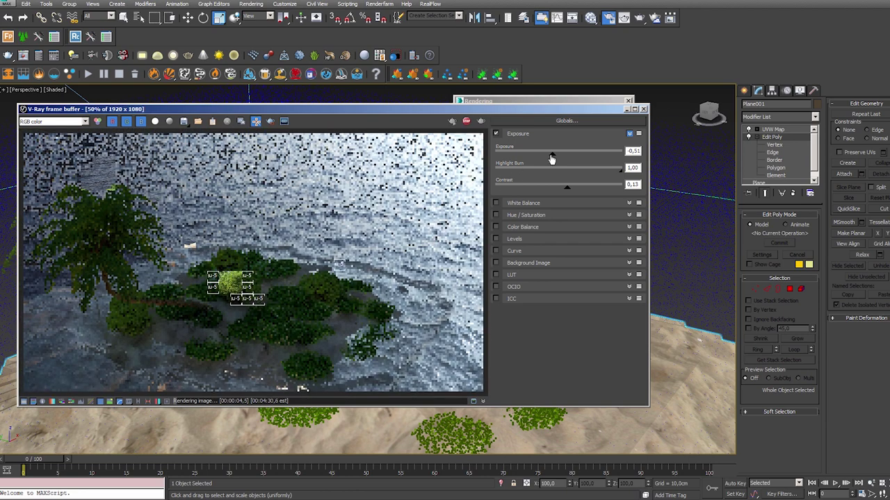
left_click_drag(551, 154, 559, 159)
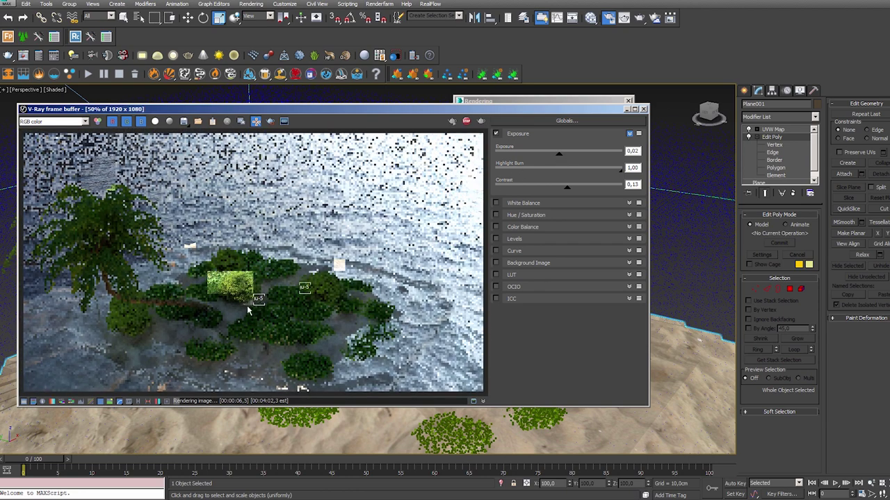
scroll(251, 310, "up", 1)
scroll(238, 315, "up", 1)
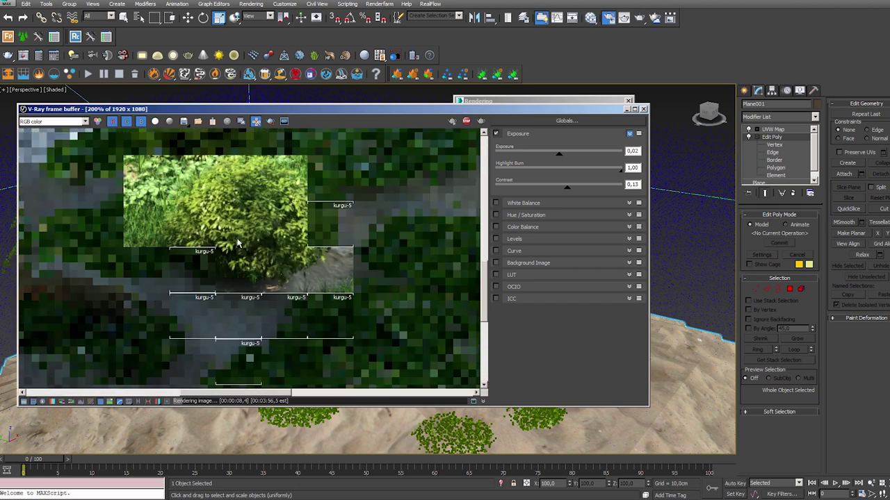
scroll(232, 292, "down", 2)
scroll(275, 296, "up", 1)
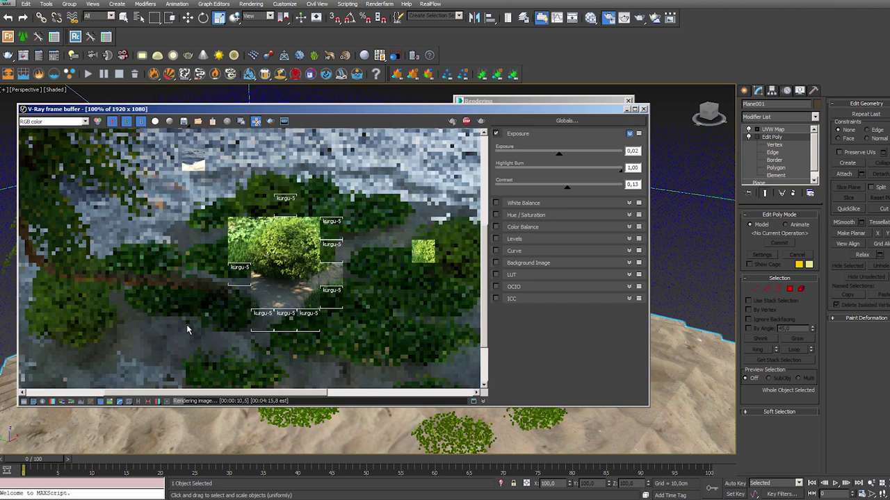
scroll(283, 285, "up", 1)
scroll(283, 285, "up", 1)
scroll(283, 285, "down", 1)
scroll(283, 285, "down", 1)
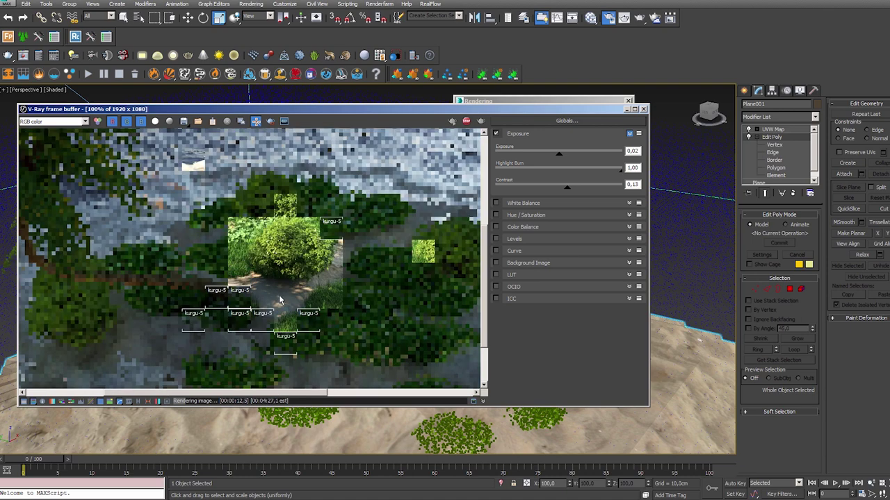
scroll(278, 299, "down", 1)
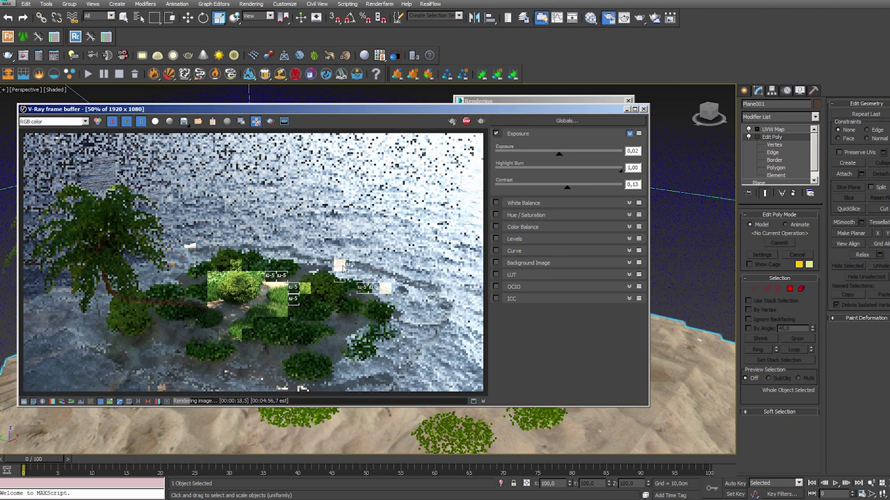
scroll(367, 286, "up", 1)
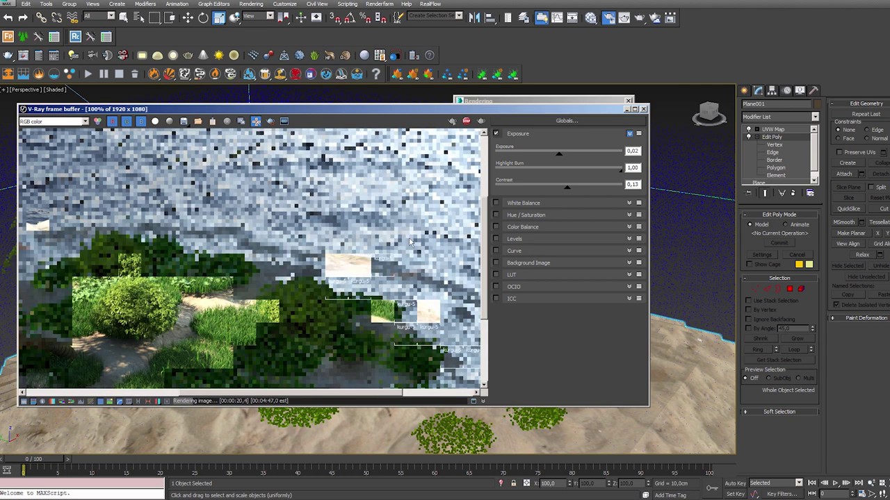
scroll(345, 261, "down", 1)
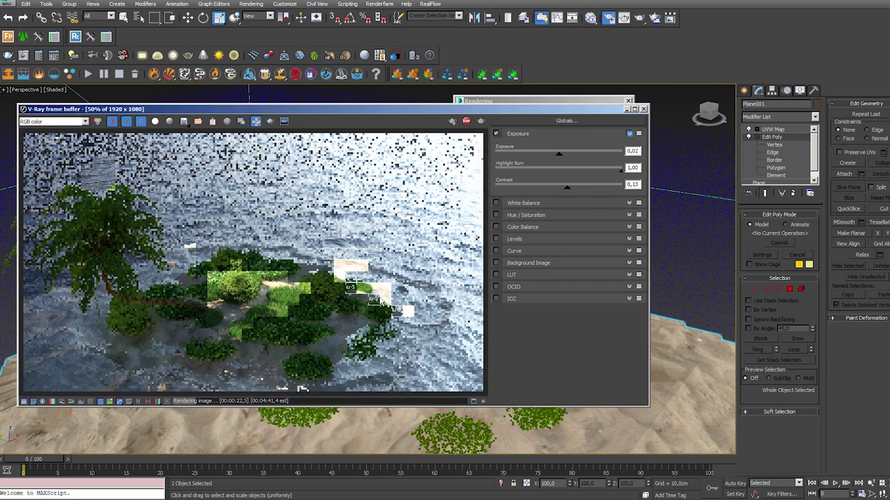
scroll(345, 268, "up", 1)
scroll(348, 269, "down", 1)
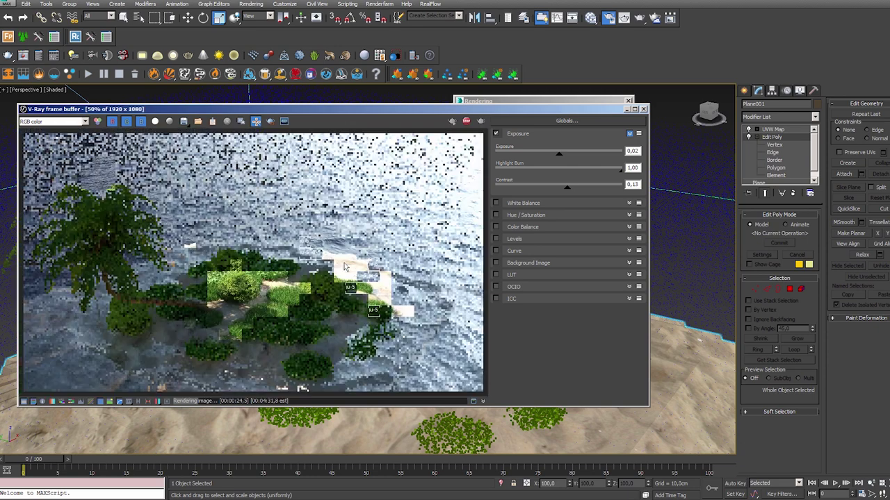
scroll(351, 270, "down", 1)
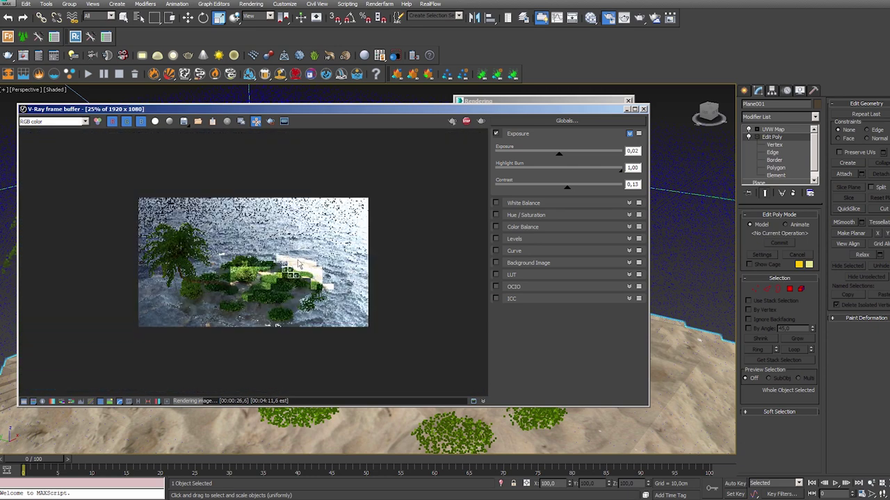
scroll(298, 264, "up", 1)
scroll(316, 271, "up", 1)
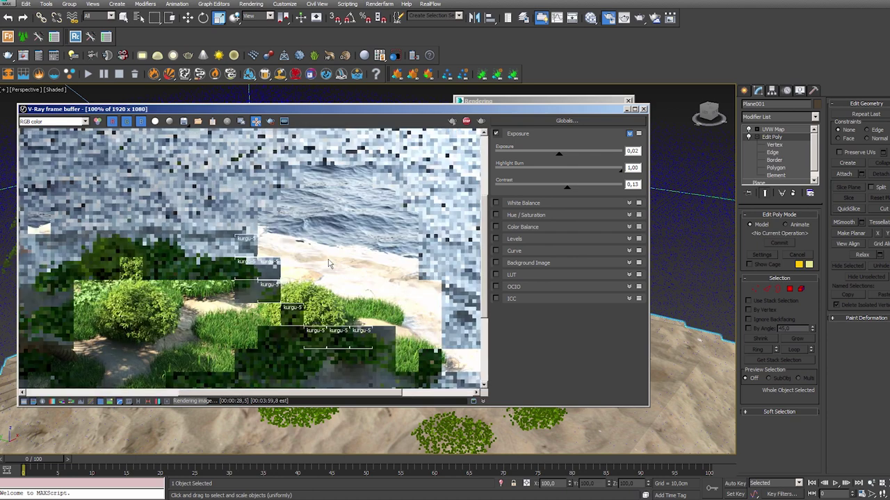
scroll(341, 278, "down", 1)
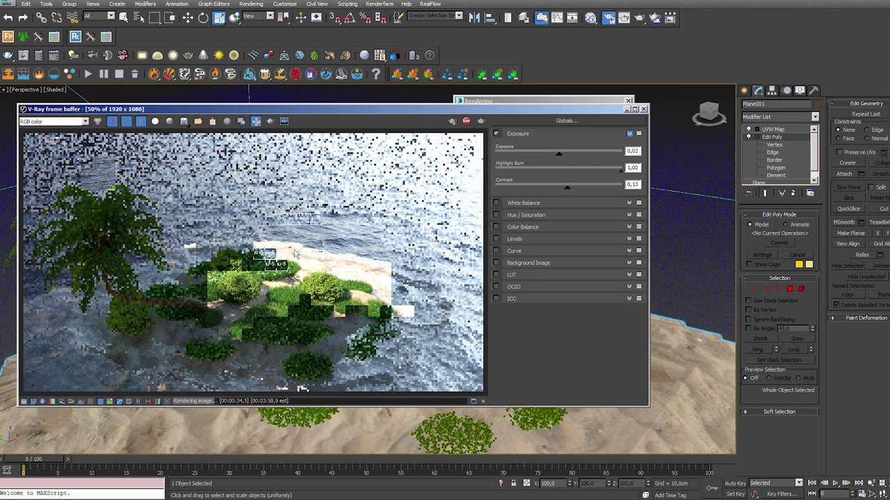
scroll(257, 242, "up", 1)
middle_click_drag(255, 239, 254, 257)
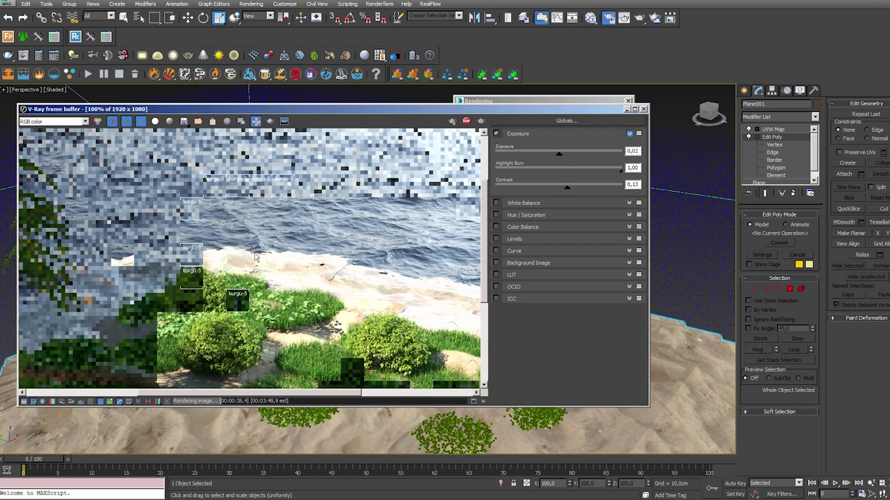
scroll(255, 282, "down", 1)
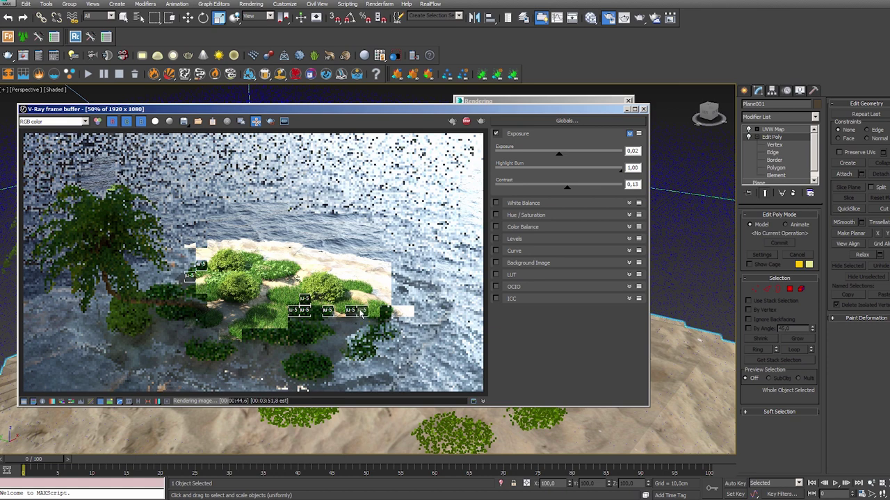
scroll(381, 322, "up", 1)
scroll(384, 323, "up", 1)
scroll(388, 323, "down", 1)
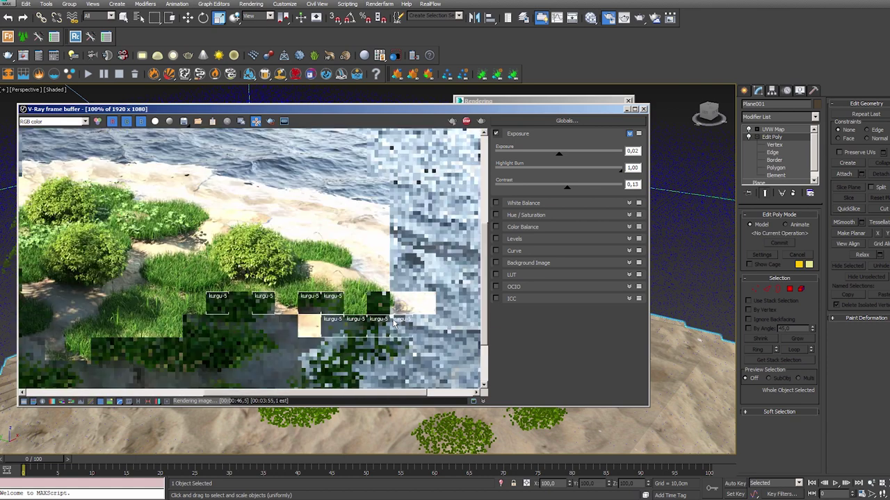
scroll(392, 325, "down", 1)
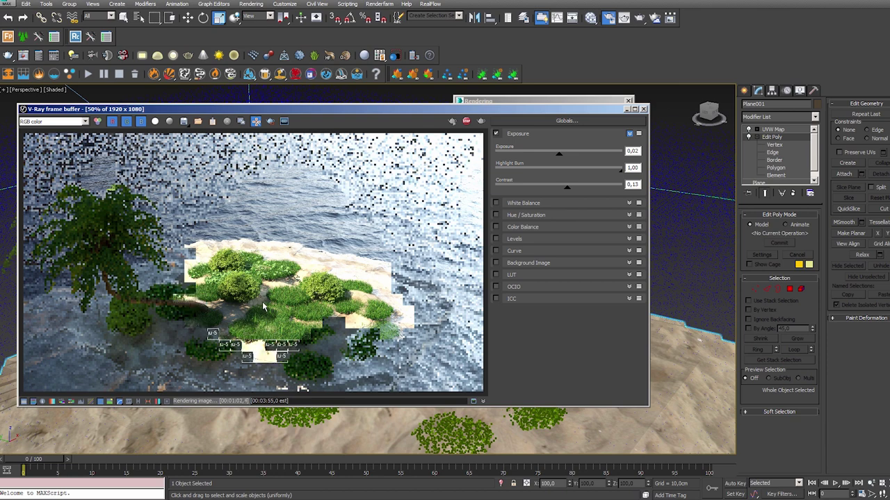
scroll(262, 306, "up", 1)
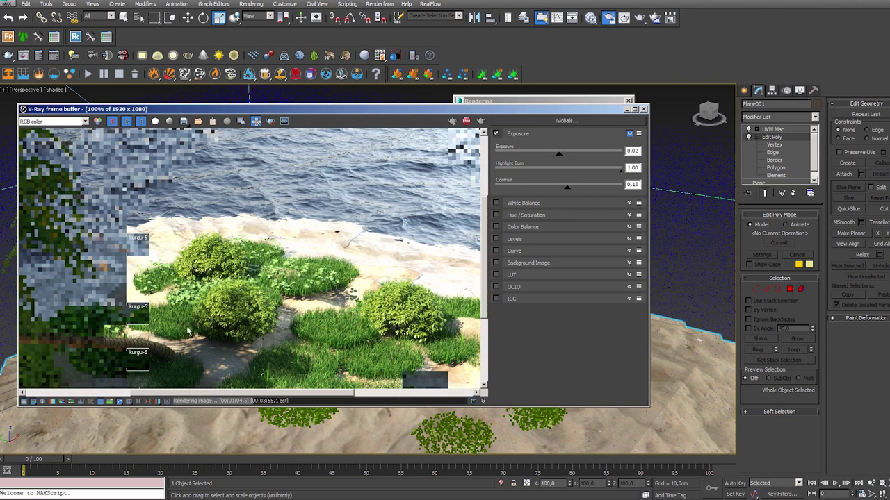
scroll(218, 304, "up", 1)
scroll(226, 286, "down", 2)
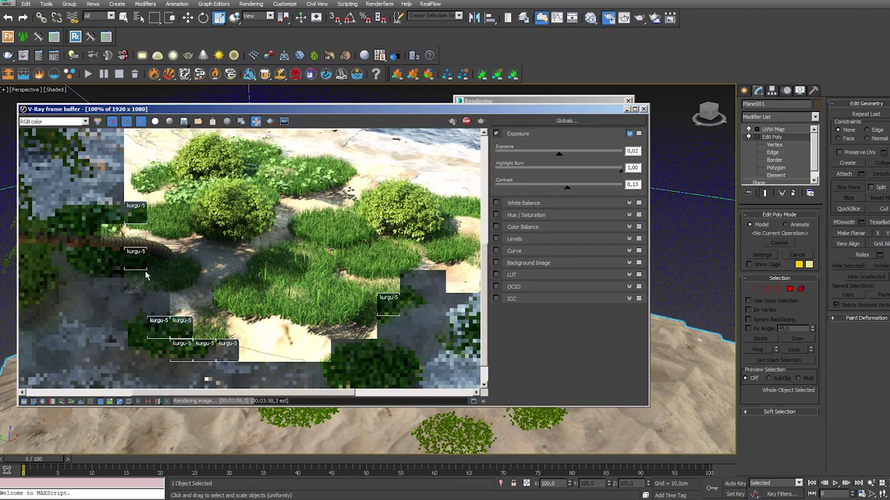
scroll(187, 259, "up", 2)
scroll(208, 271, "down", 2)
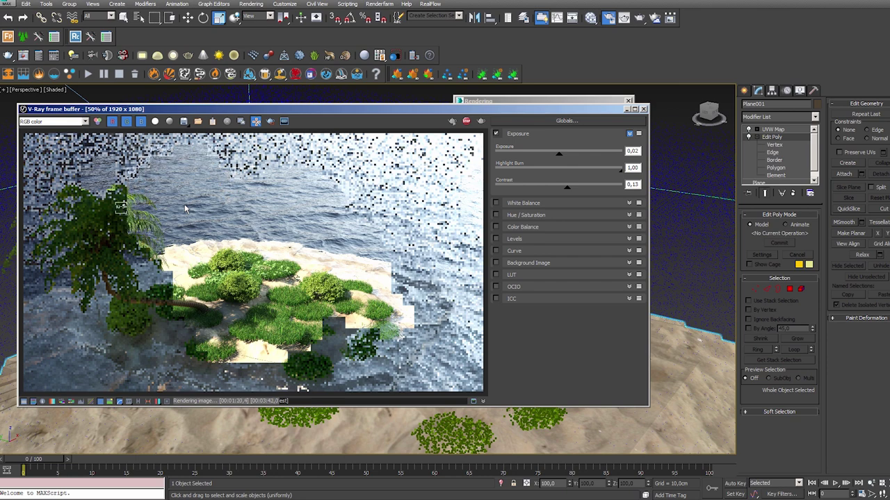
scroll(133, 202, "up", 2)
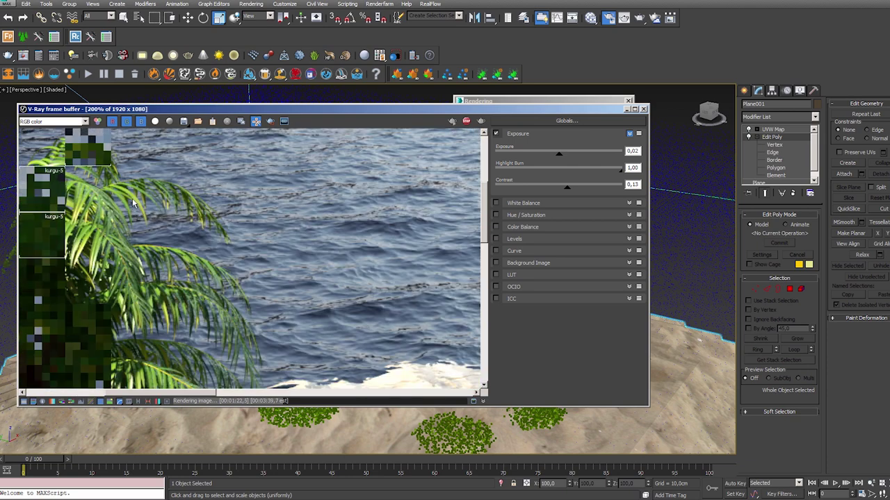
mouse_move(137, 259)
middle_mouse_down()
mouse_move(159, 303)
mouse_move(225, 297)
middle_mouse_up()
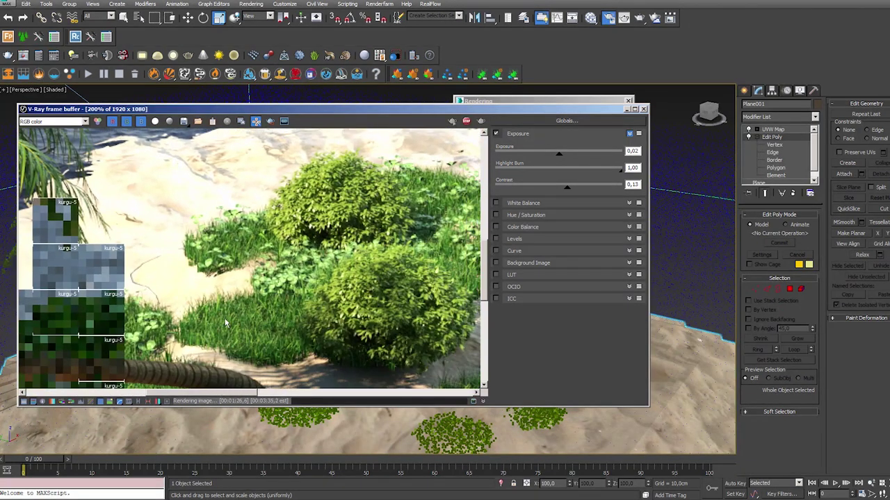
scroll(225, 297, "up", 1)
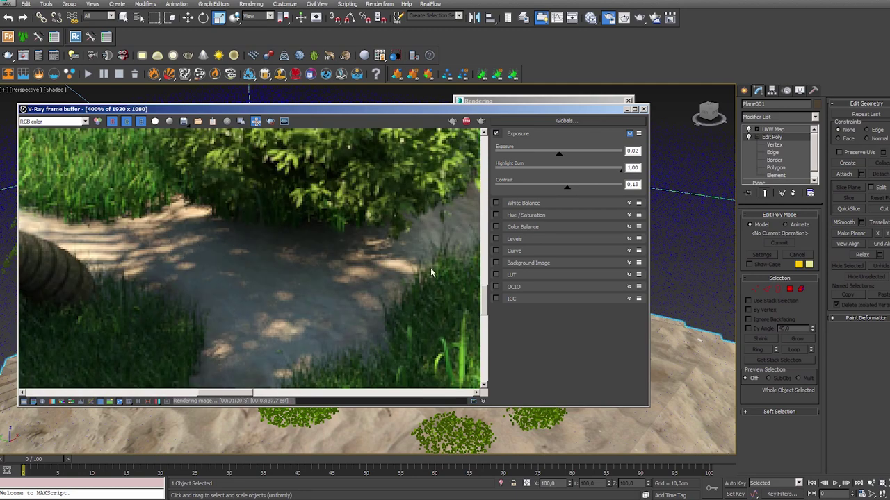
scroll(357, 316, "down", 1)
mouse_move(288, 272)
middle_mouse_down()
mouse_move(260, 338)
mouse_move(251, 274)
middle_mouse_up()
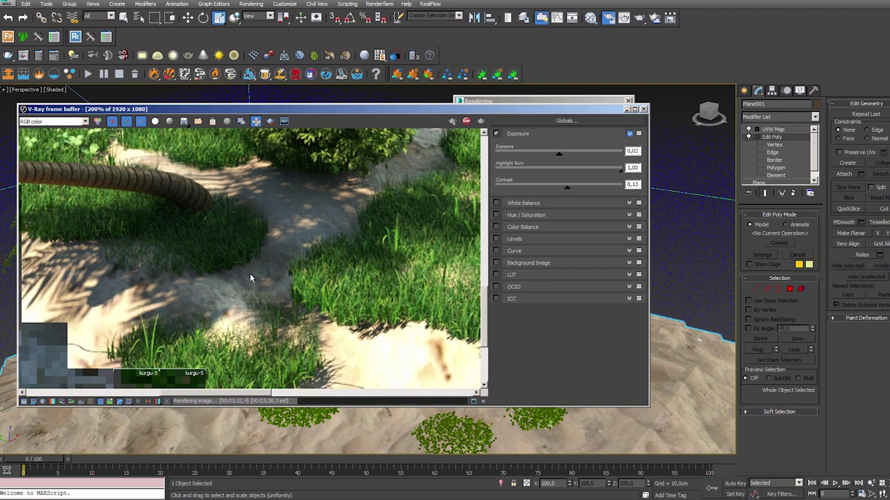
scroll(86, 299, "up", 1)
mouse_move(42, 299)
middle_mouse_down()
mouse_move(153, 215)
mouse_move(284, 283)
middle_mouse_up()
scroll(283, 285, "down", 2)
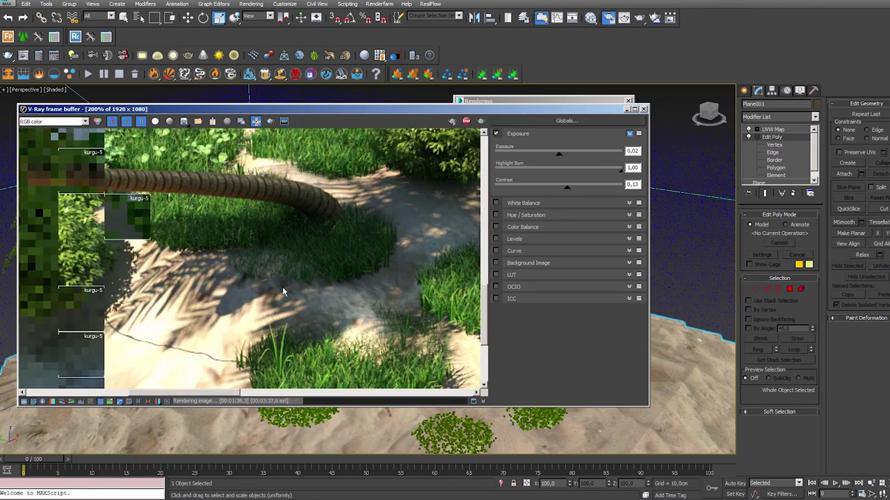
scroll(282, 296, "down", 1)
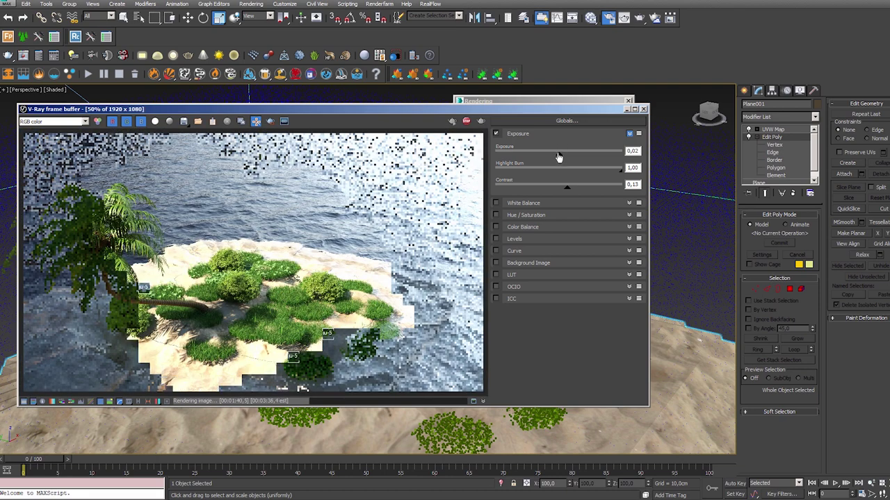
- Drop the V-Ray frame buffer exposure to -0.43, let the render finish, then move the window aside
left_click_drag(558, 157, 553, 158)
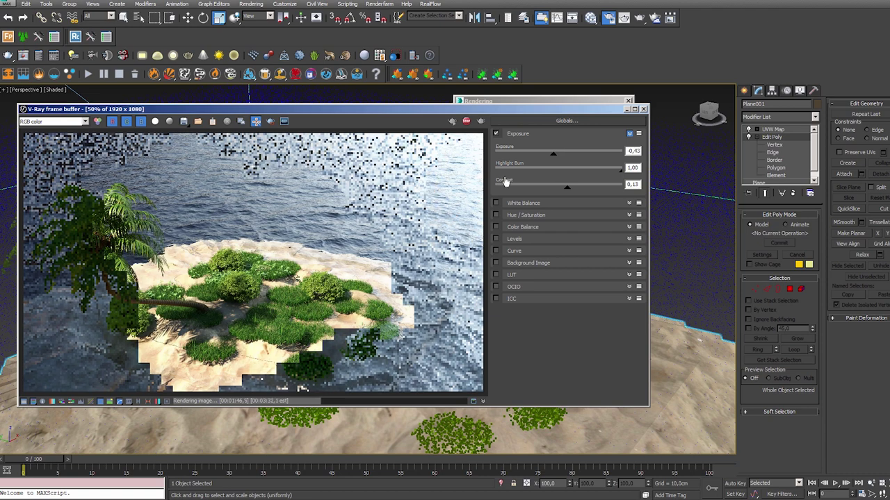
scroll(199, 358, "up", 1)
middle_click_drag(198, 357, 199, 308)
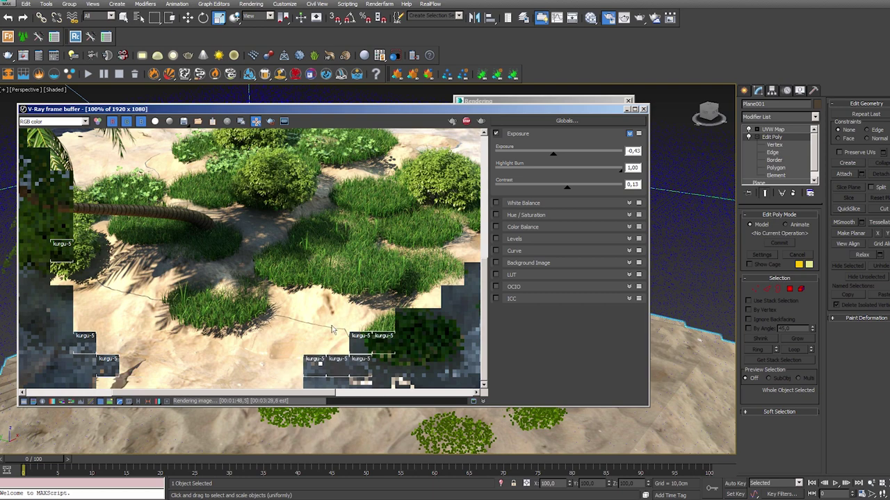
scroll(299, 337, "down", 1)
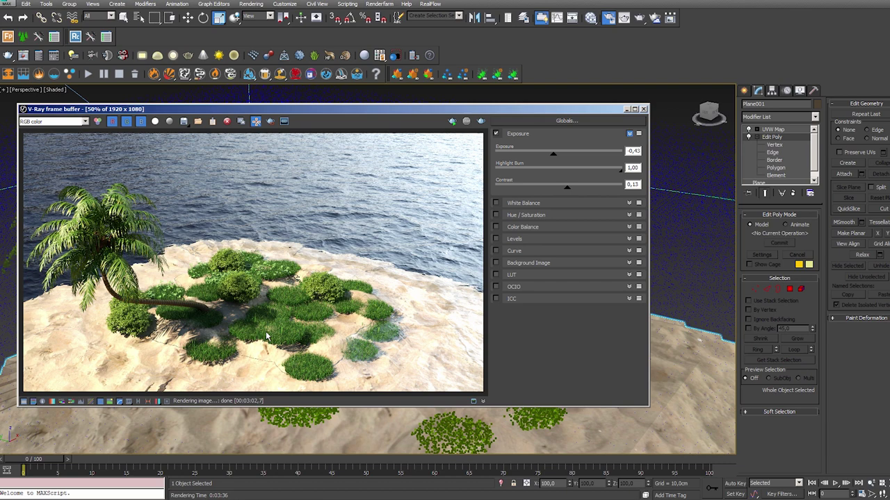
left_click_drag(492, 111, 0, 111)
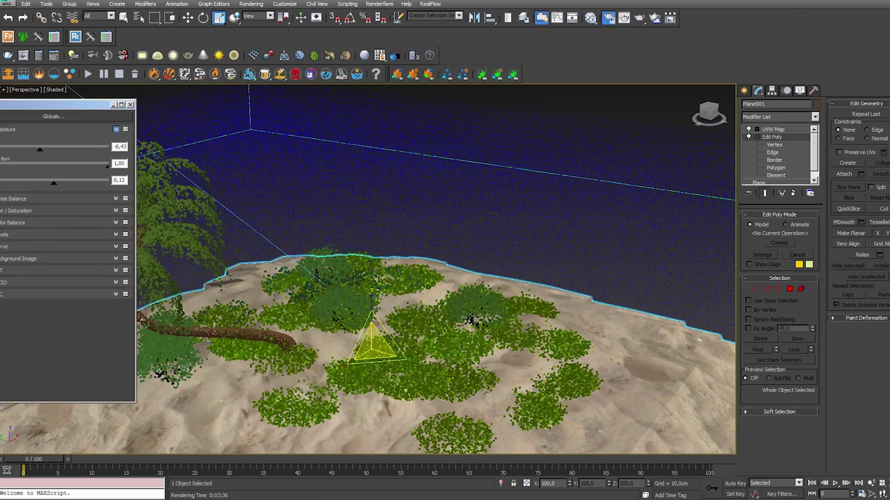